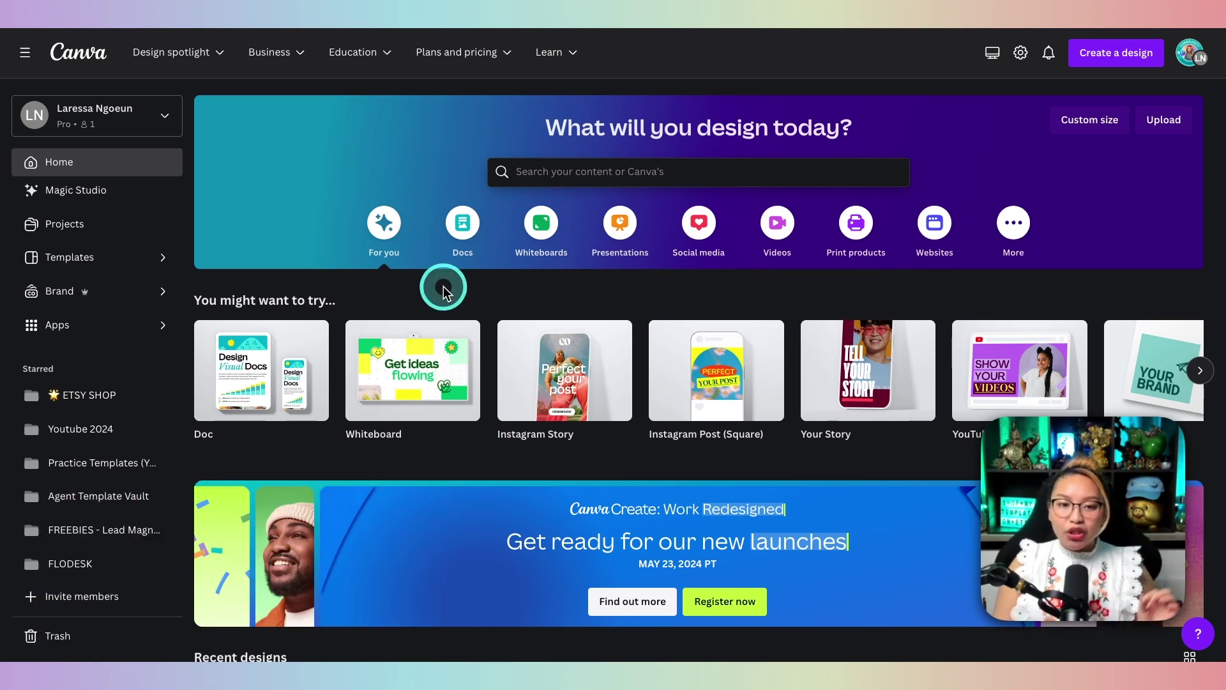
# Browse Canva's blank 1920×1080 video option, then switch tabs to reach the copied SUB Button template
pyautogui.click(788, 222)
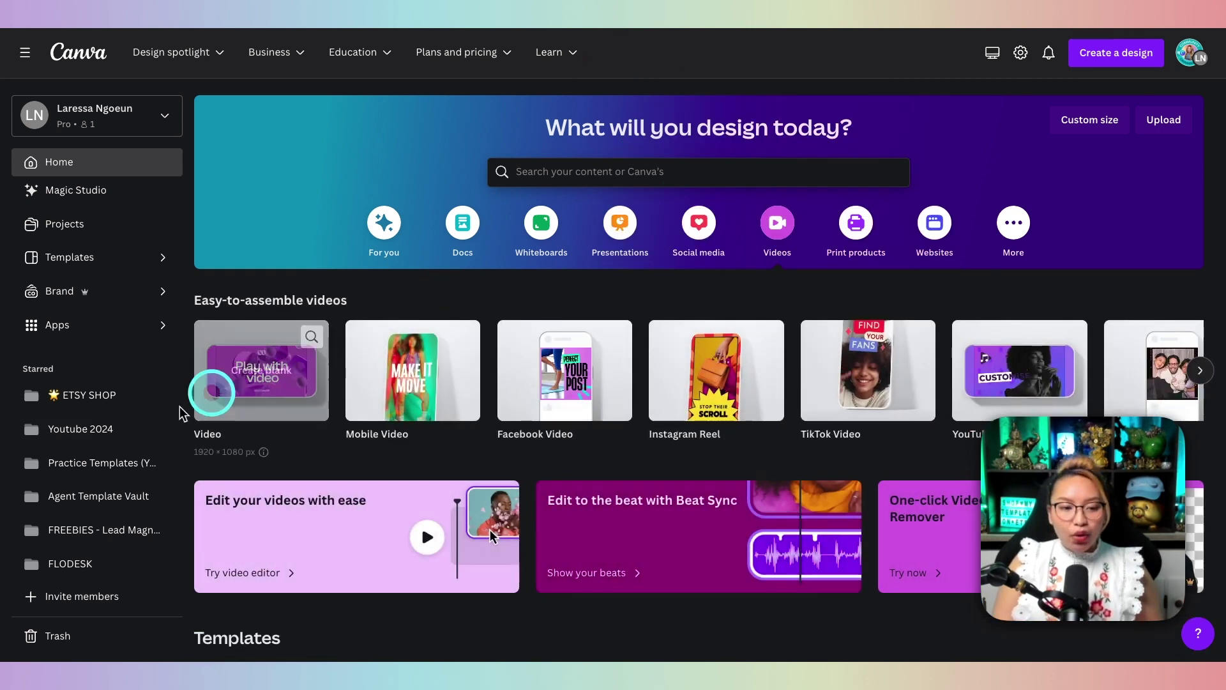
pyautogui.moveTo(260, 371)
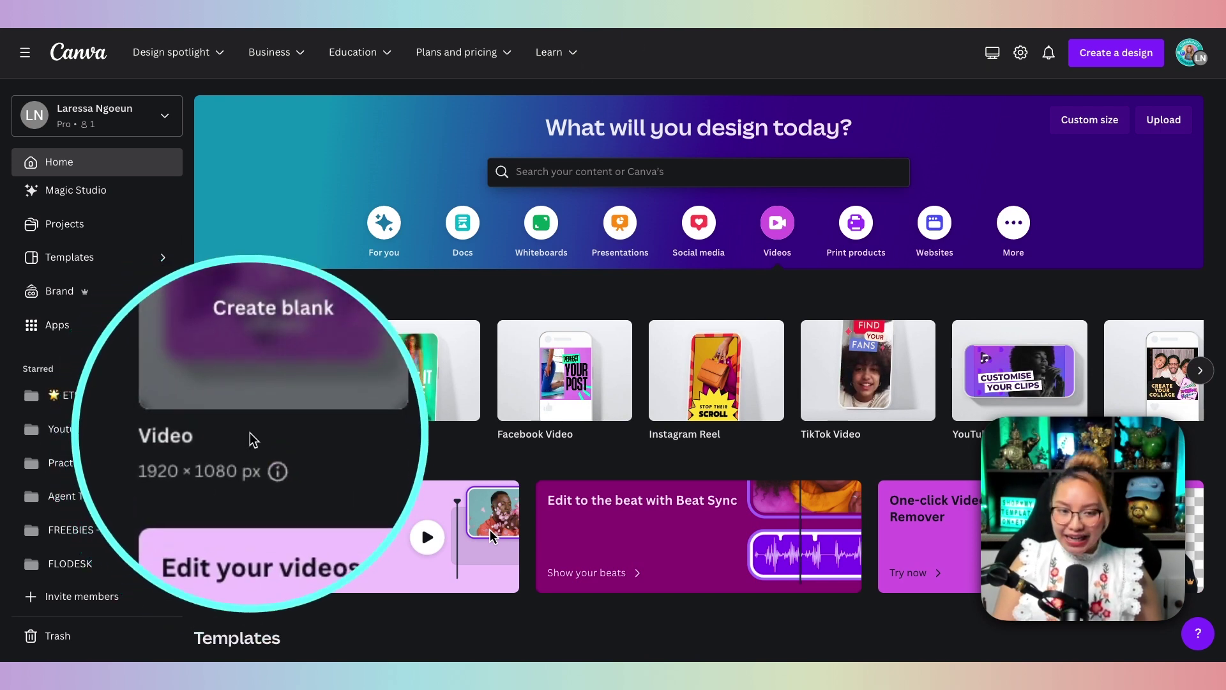
pyautogui.click(255, 412)
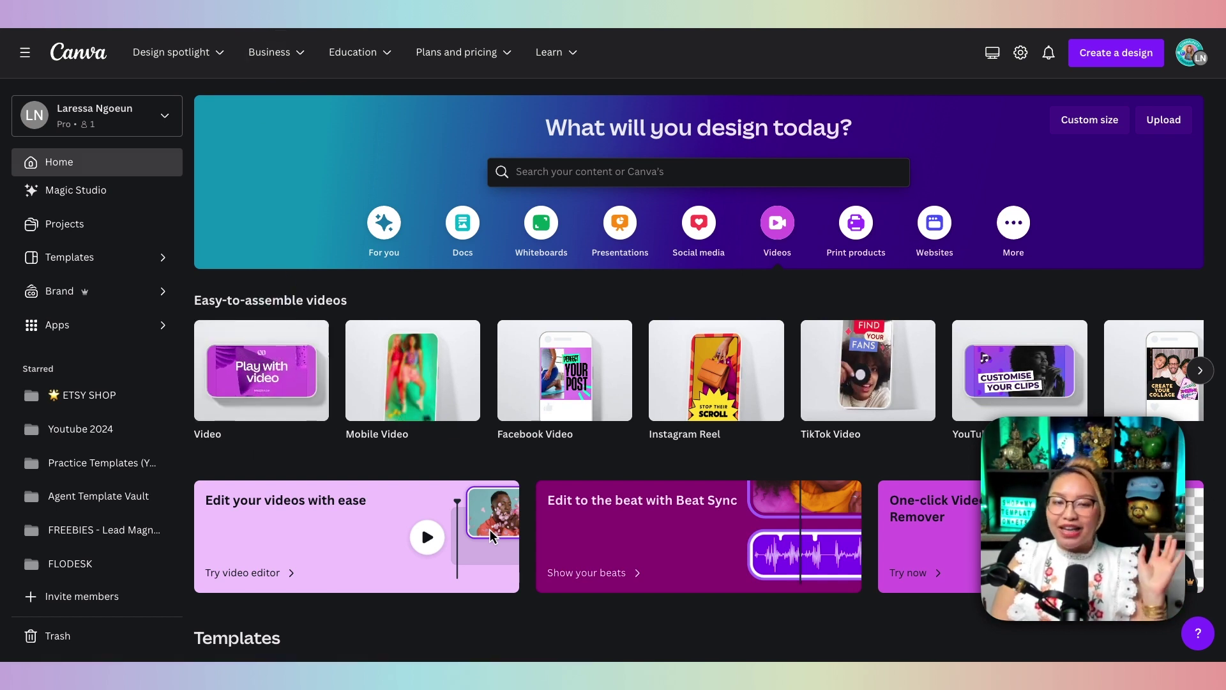
pyautogui.hotkey('ctrl', 'Tab')
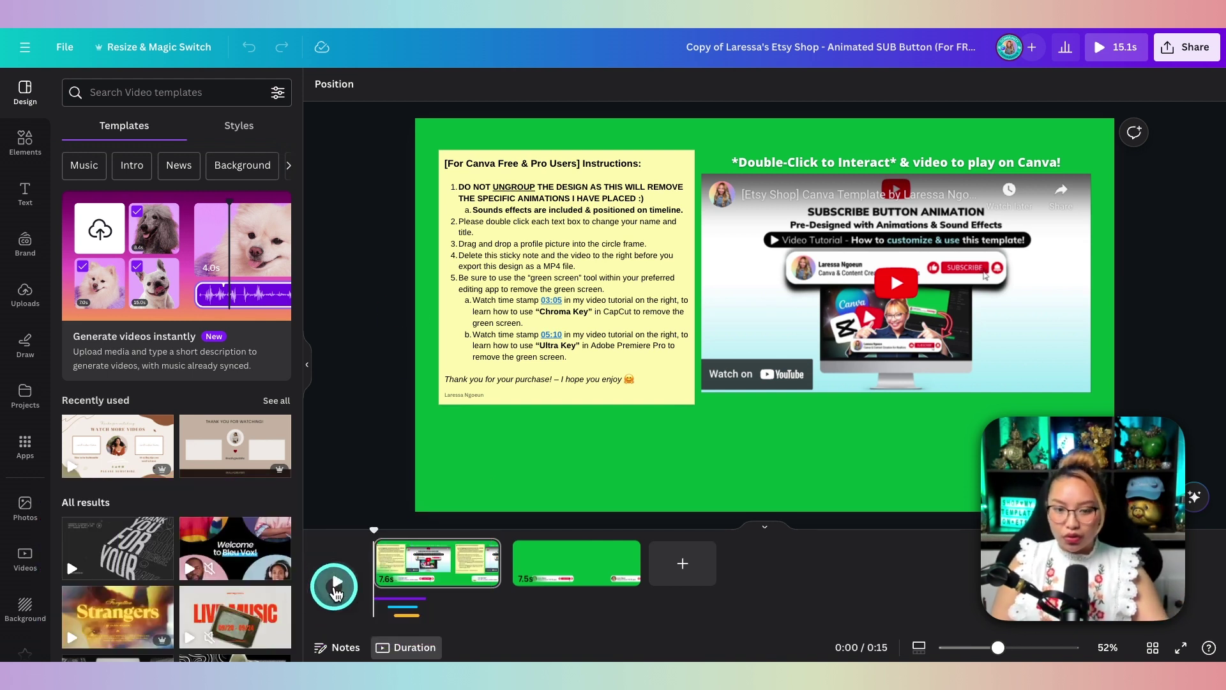
# Play the template preview and set the playhead to 0:12 on page 2, where the banner shows
pyautogui.click(335, 587)
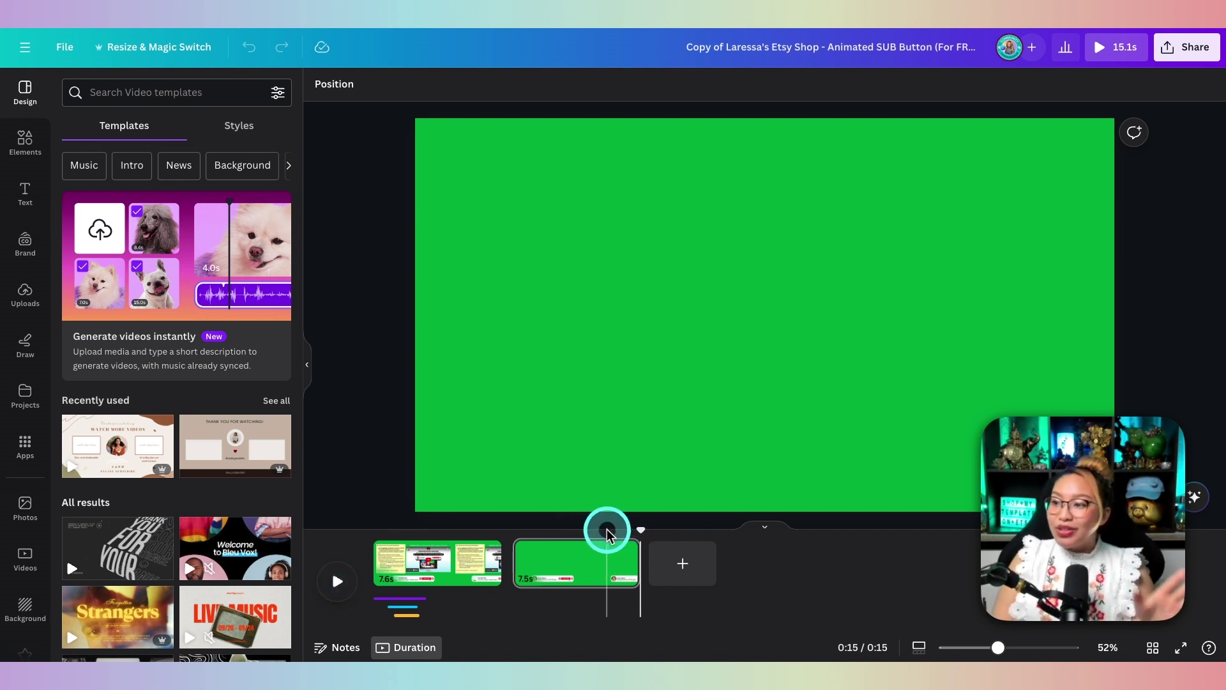
pyautogui.moveTo(607, 532); pyautogui.dragTo(587, 542)
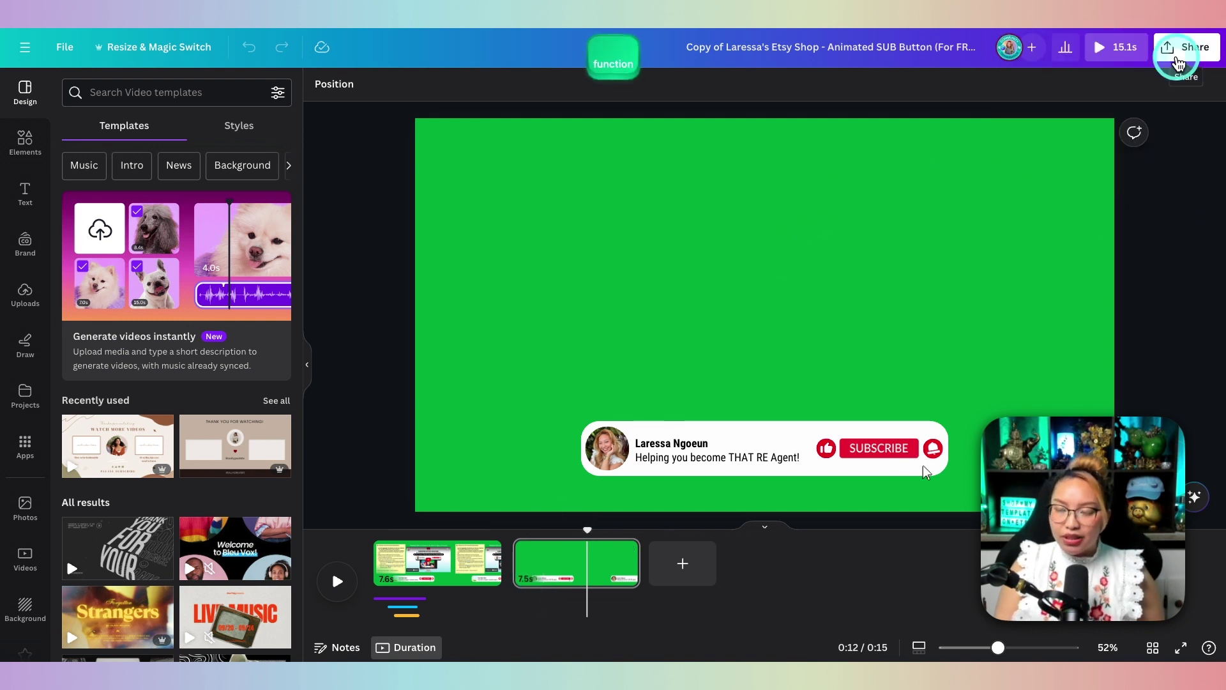
# Export only page 2 as a GIF with a transparent background
pyautogui.click(1180, 57)
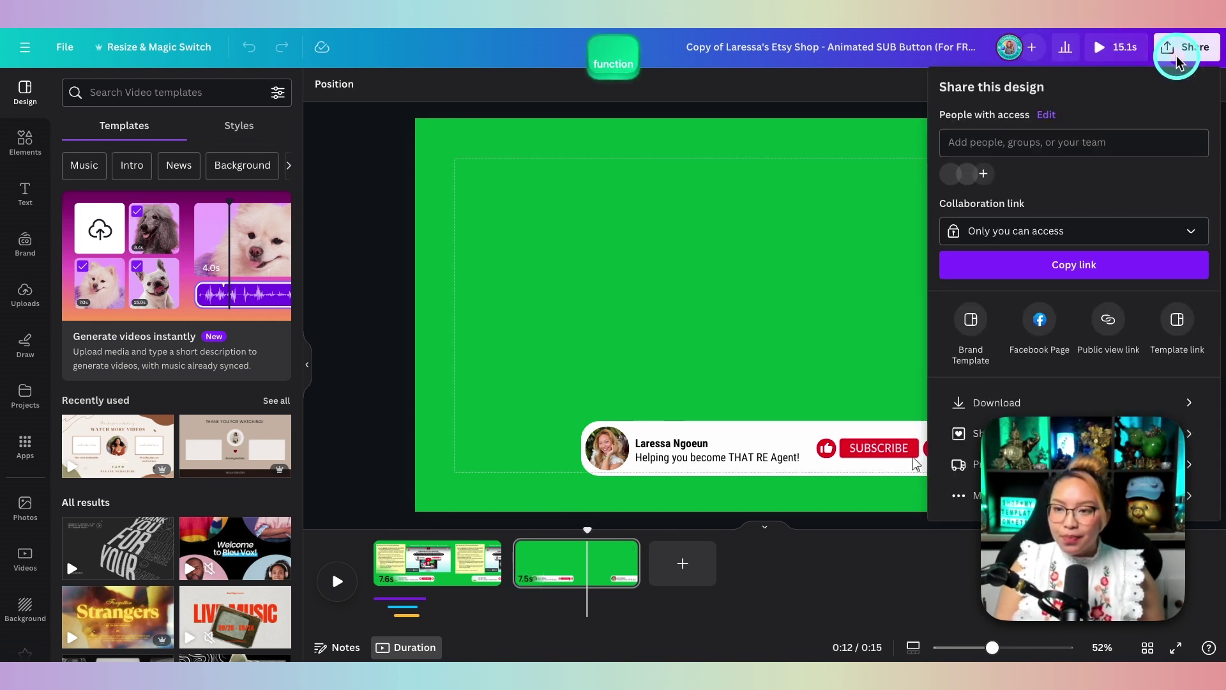
pyautogui.click(995, 402)
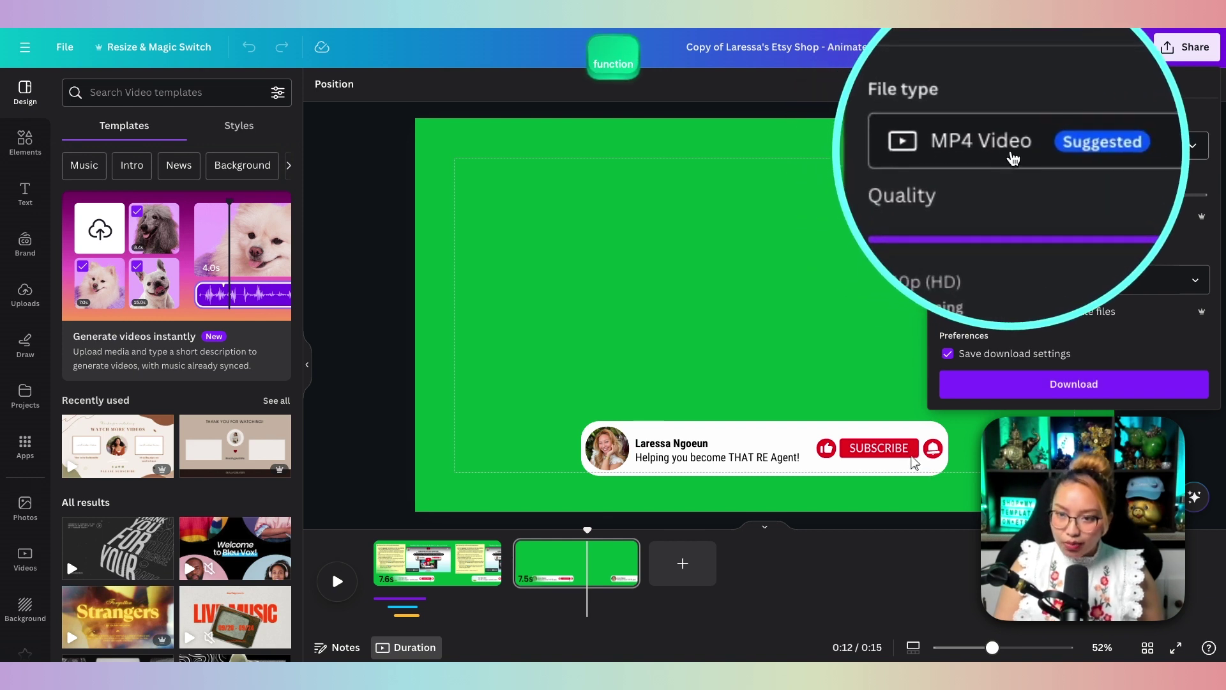
pyautogui.click(1010, 153)
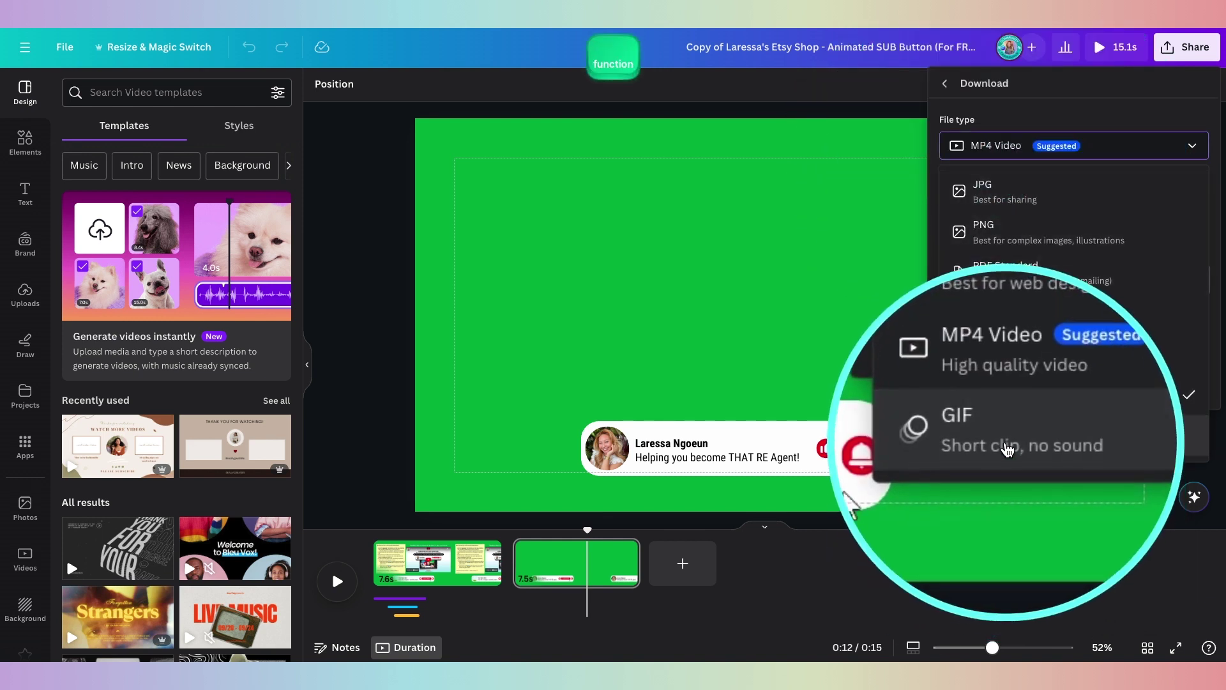
pyautogui.click(1004, 441)
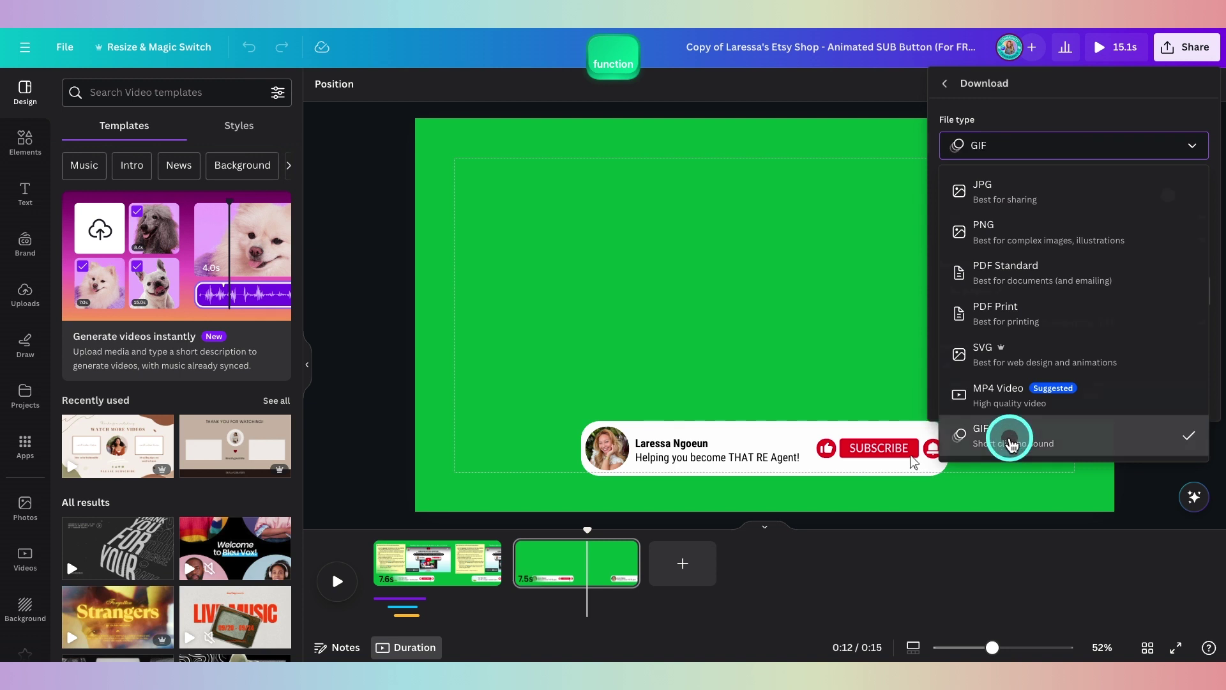
pyautogui.click(1017, 290)
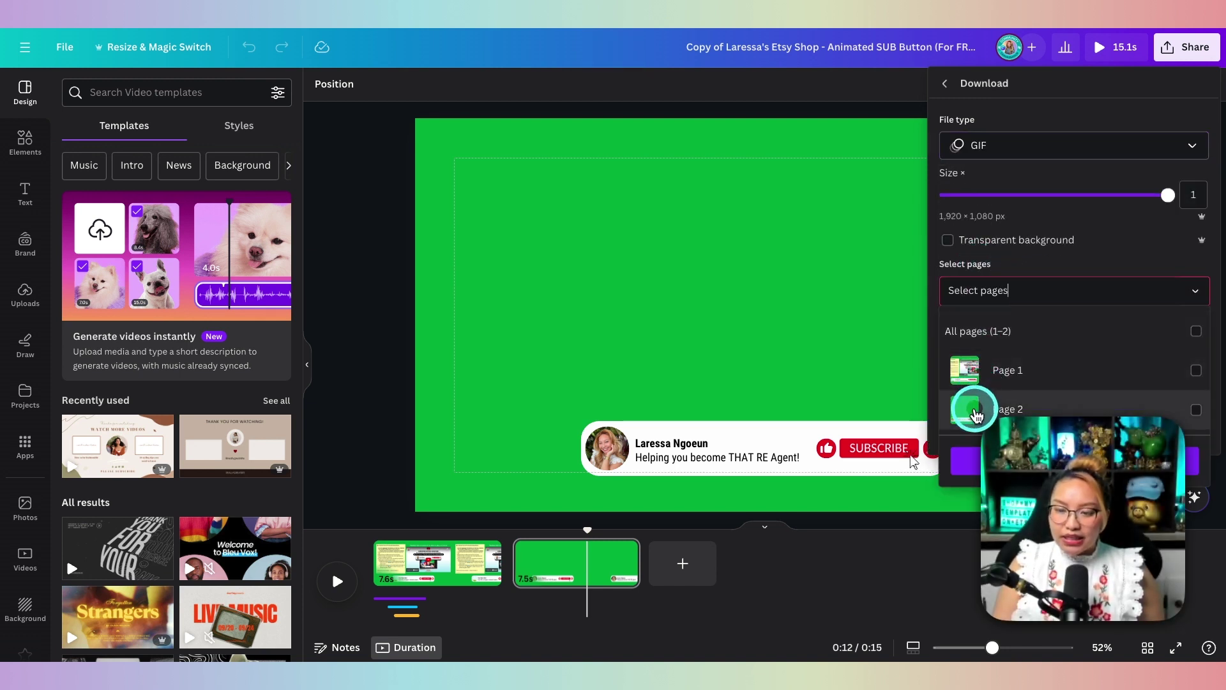
pyautogui.click(973, 410)
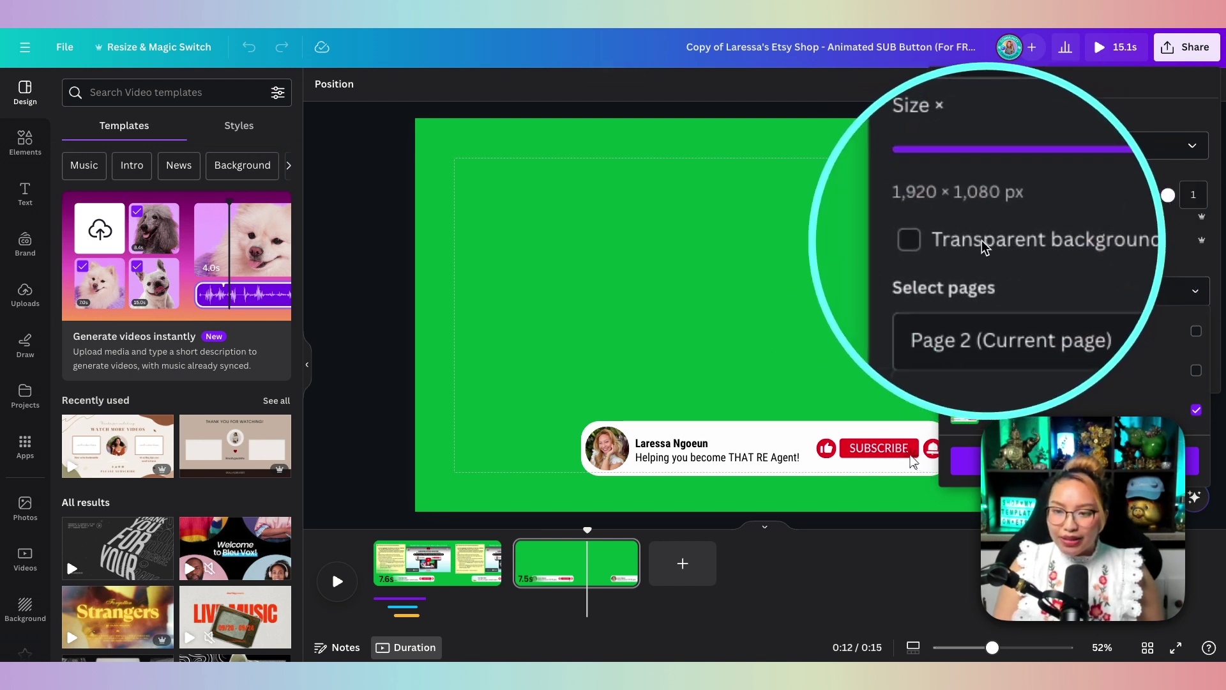
pyautogui.click(950, 241)
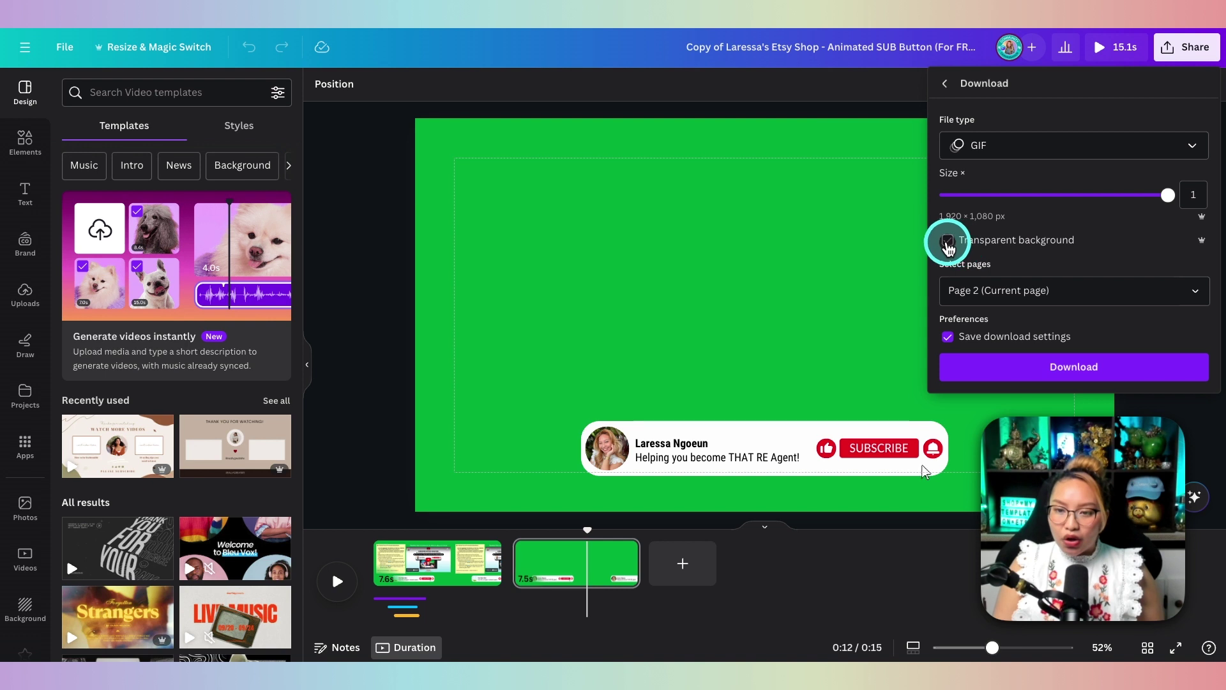
pyautogui.click(949, 241)
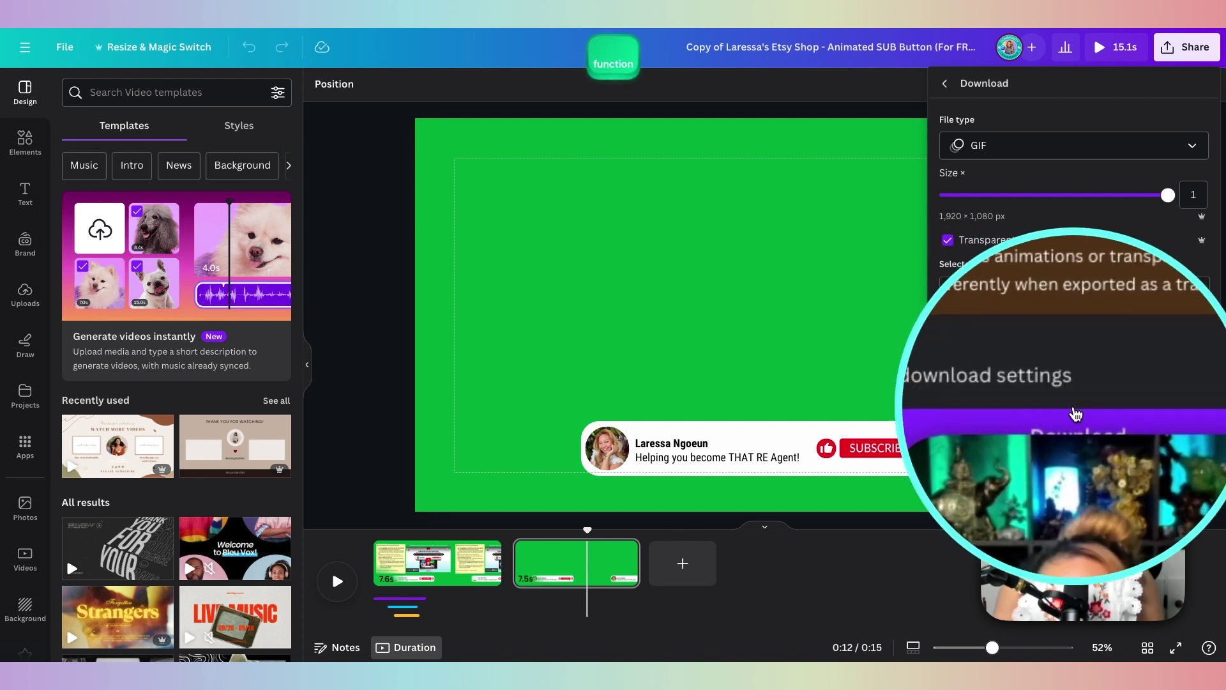
pyautogui.click(1074, 416)
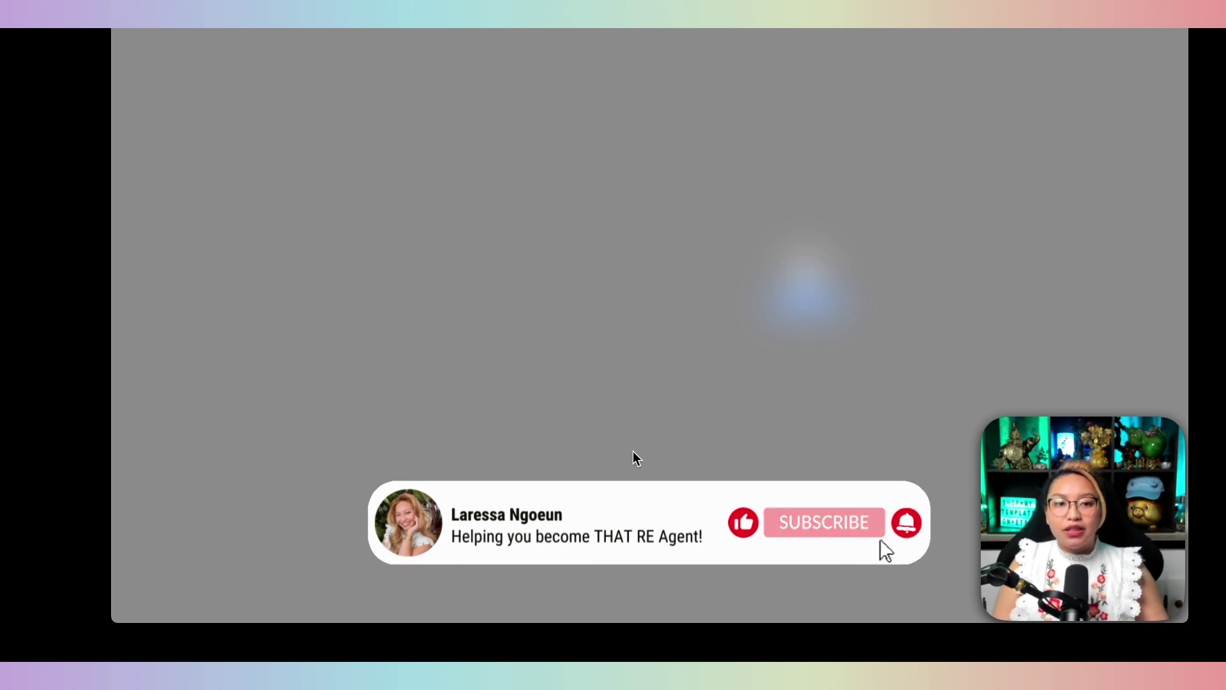
# Close the Quick Look preview of the downloaded GIF and return to the Canva editor
pyautogui.press('space')
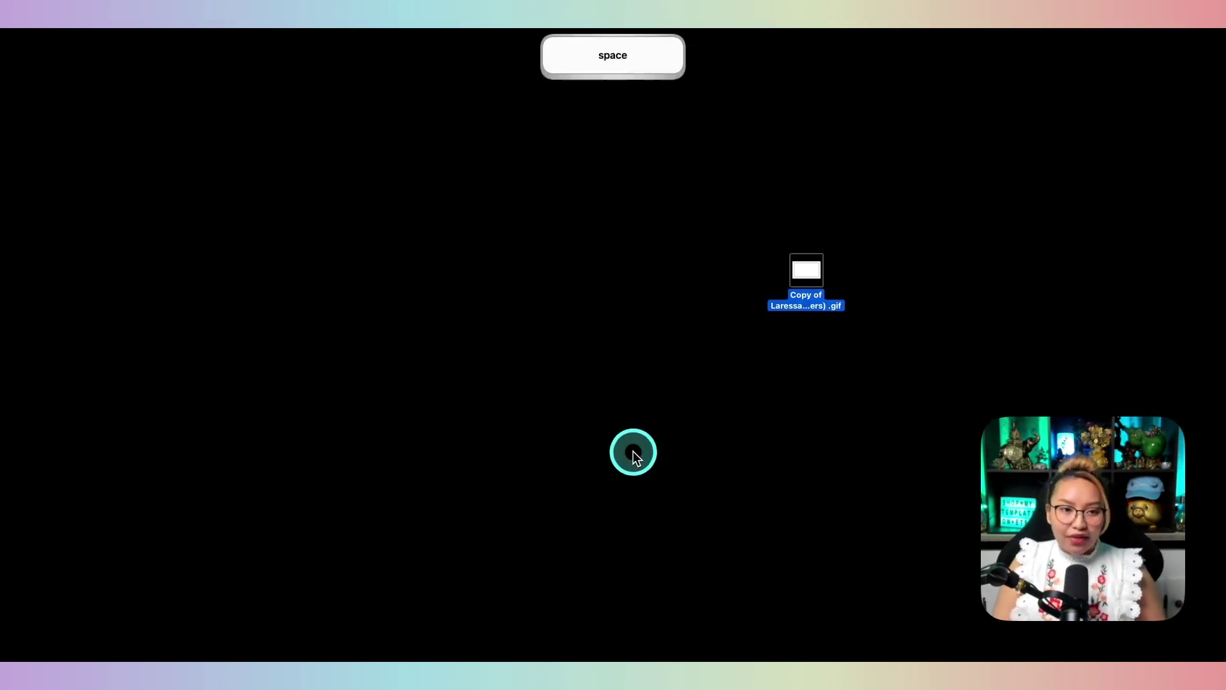
pyautogui.hotkey('ctrl', 'Right')
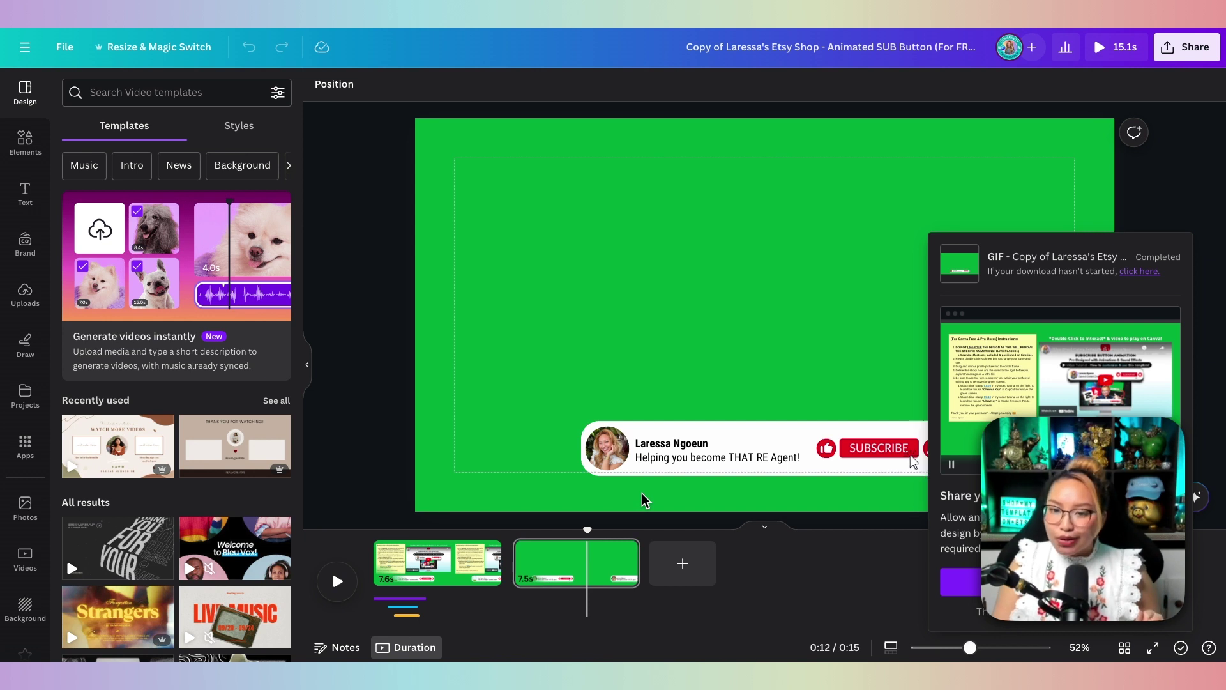
# Dismiss the download notice, duplicate page 2 into a third page, and play the 22.5-second design
pyautogui.click(863, 590)
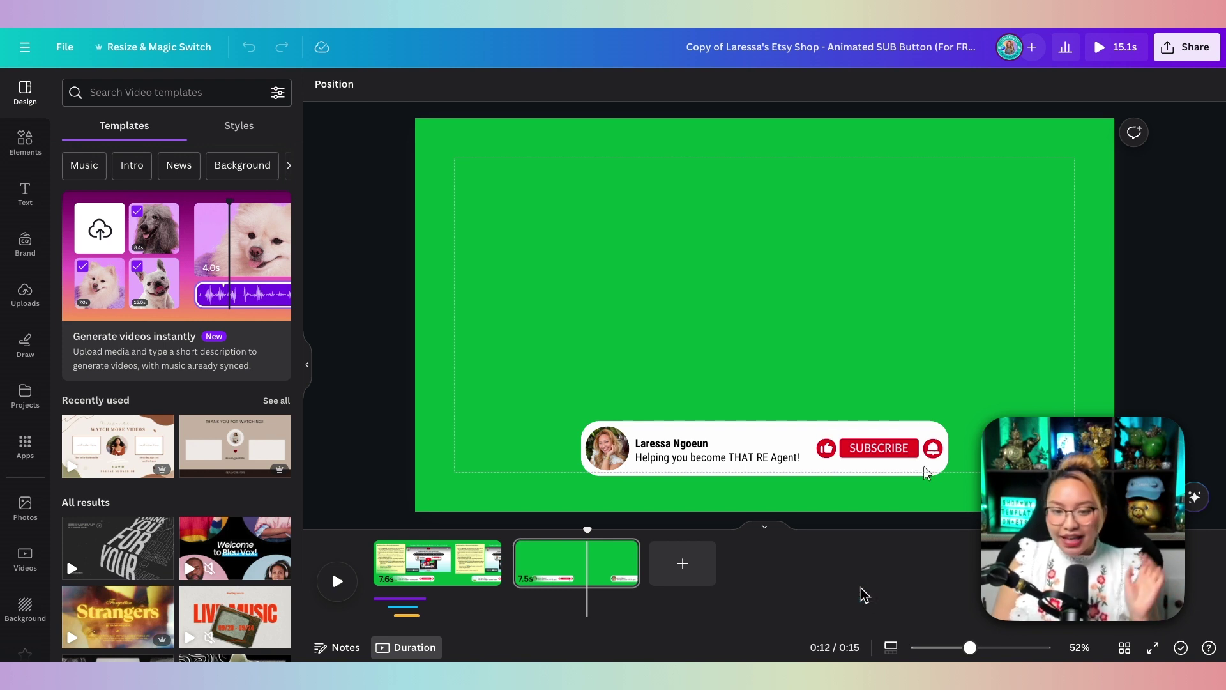
pyautogui.click(535, 374)
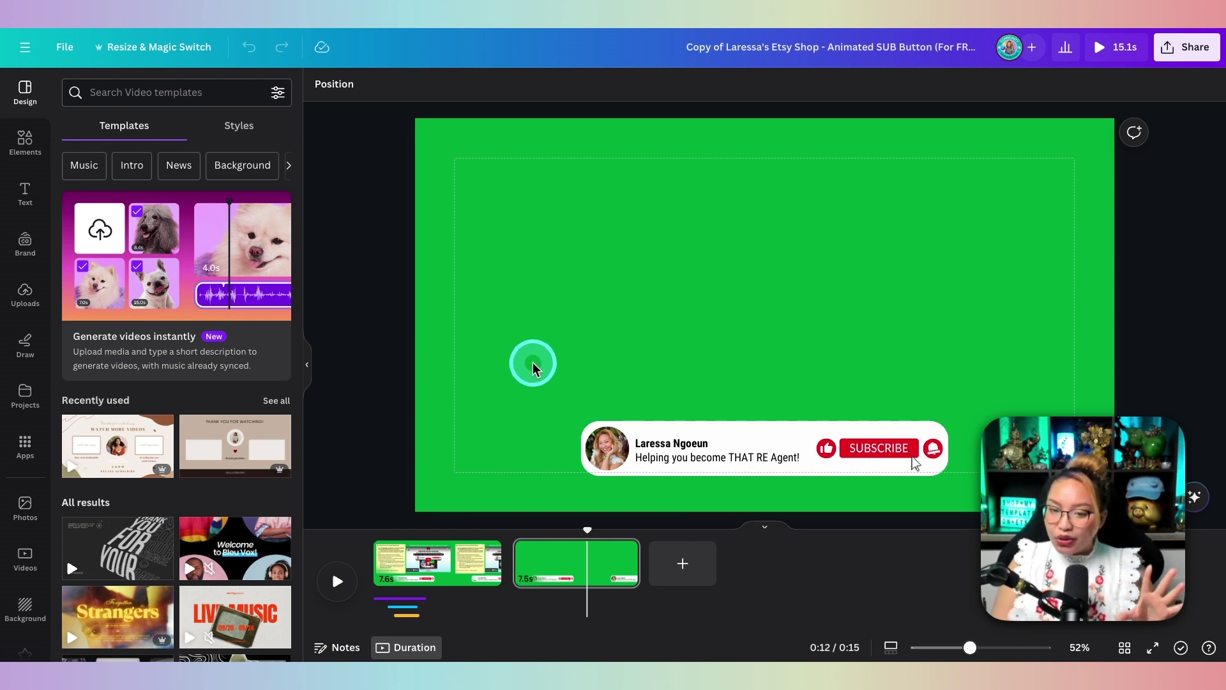
pyautogui.moveTo(535, 368); pyautogui.dragTo(958, 508)
pyautogui.click(544, 563)
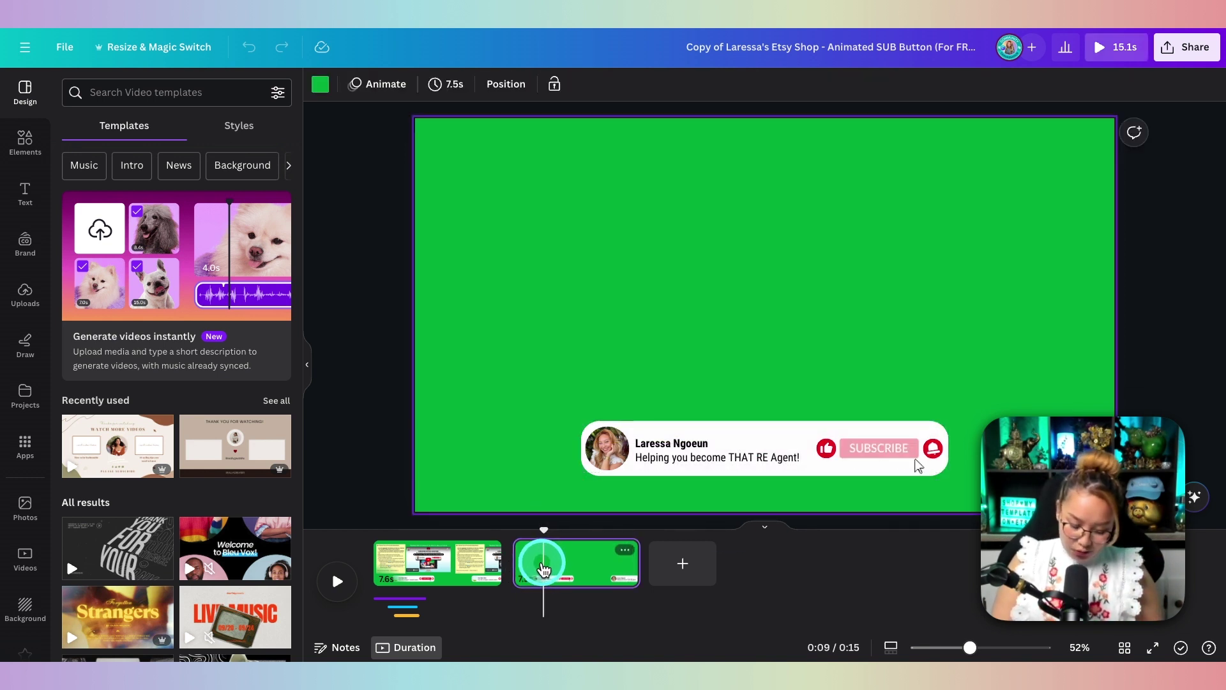
pyautogui.press('super+d')
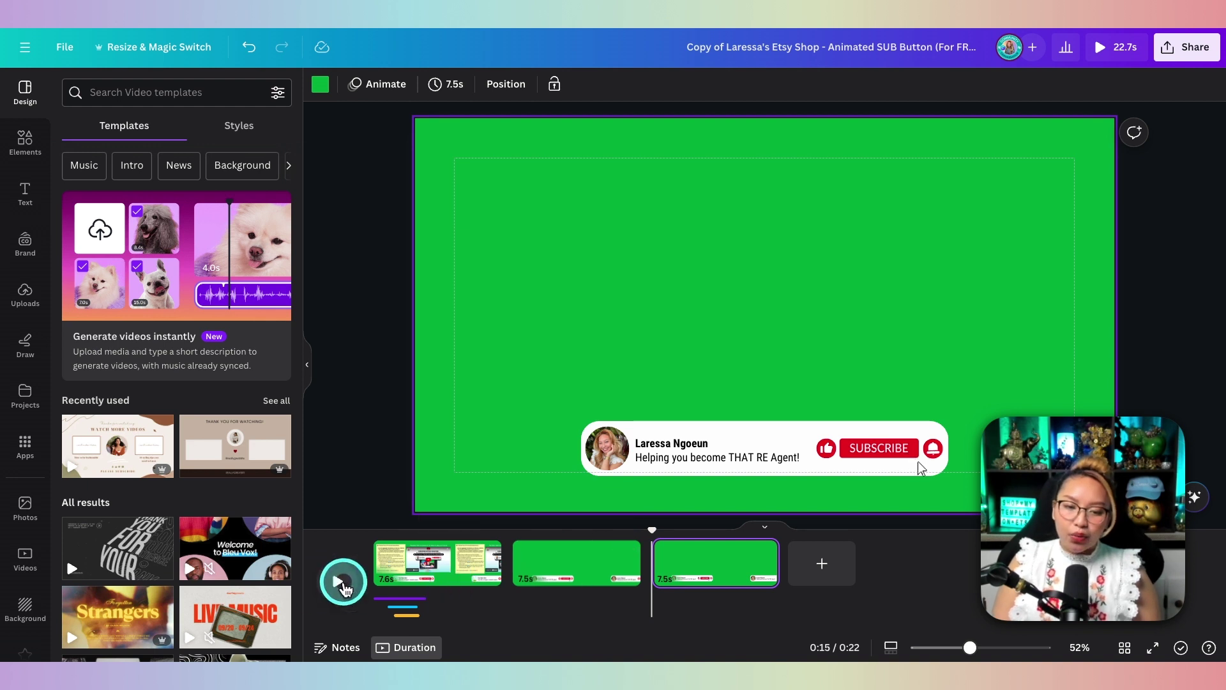
pyautogui.click(337, 582)
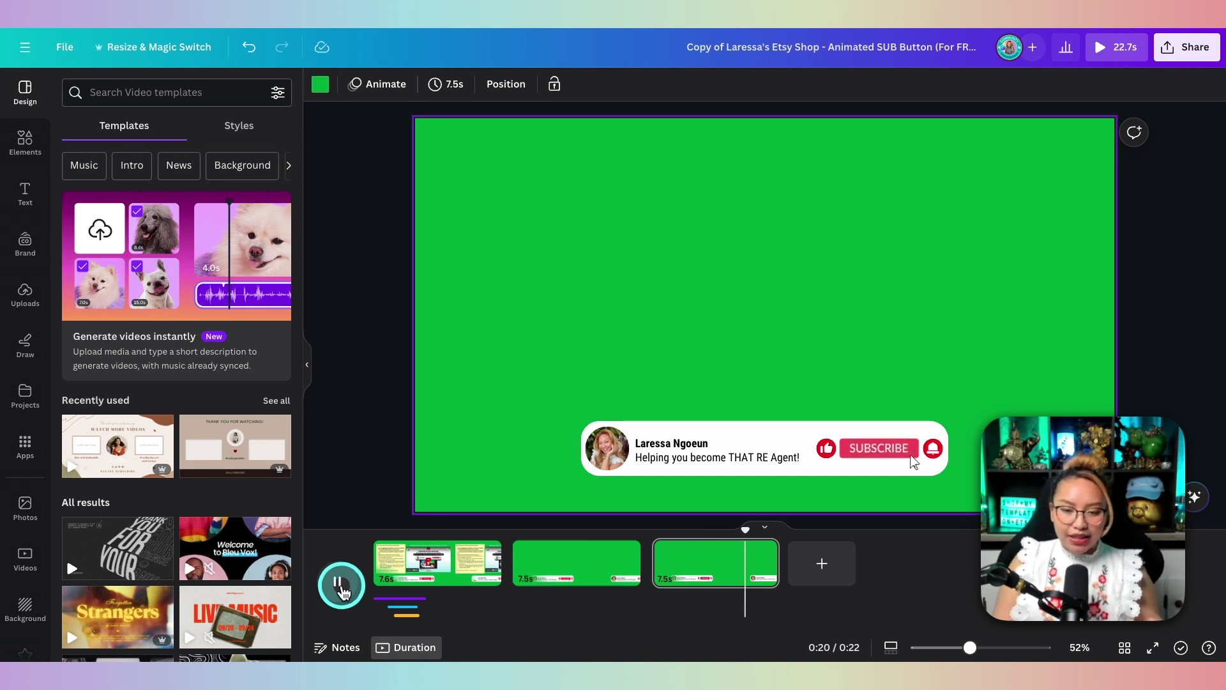
# Stop playback and select the subscribe banner group on page 3
pyautogui.click(335, 587)
pyautogui.click(679, 570)
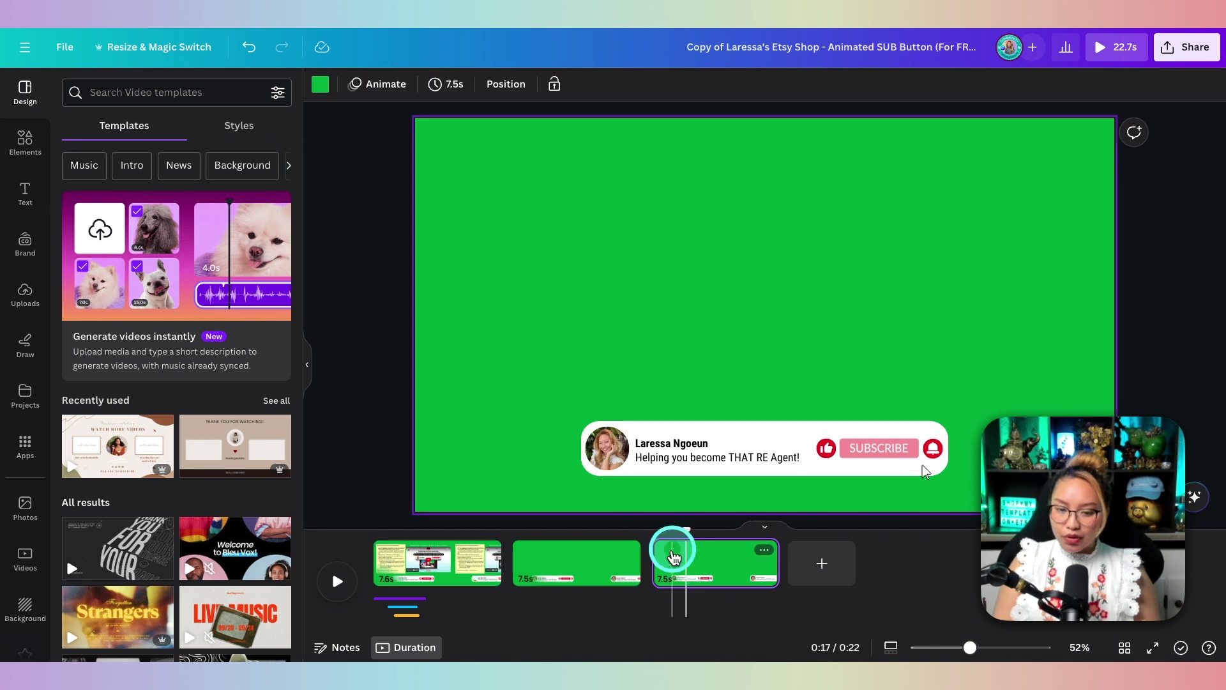
pyautogui.click(671, 451)
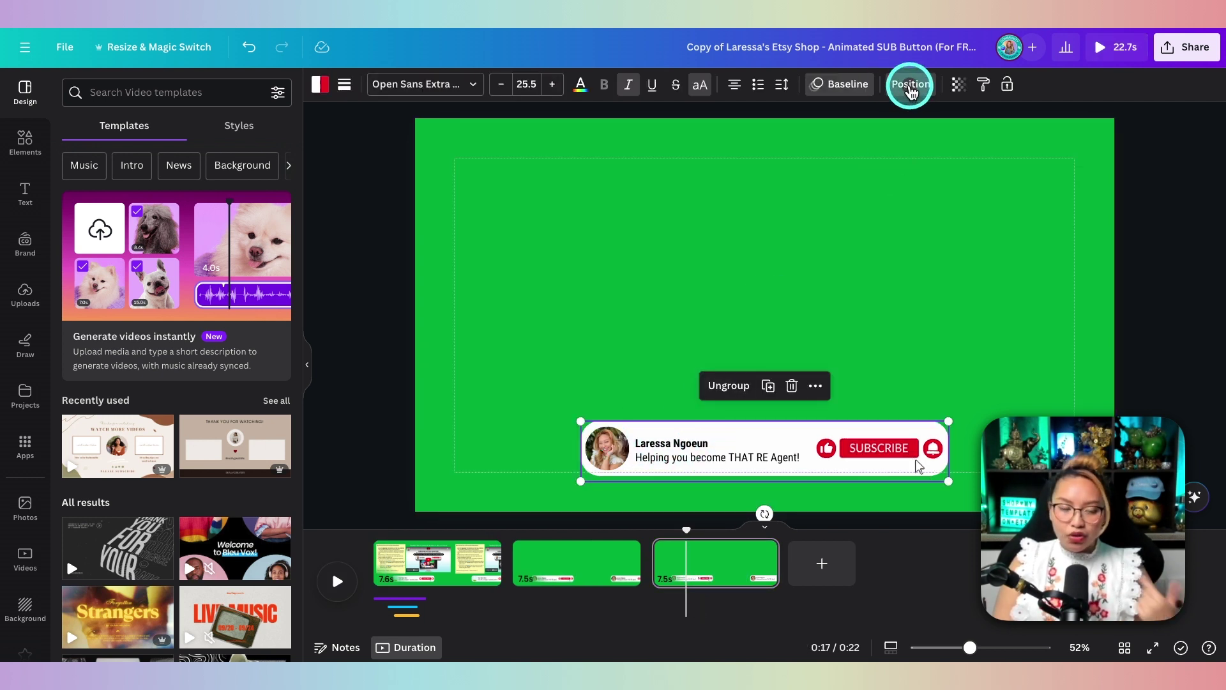
pyautogui.click(910, 85)
pyautogui.click(236, 86)
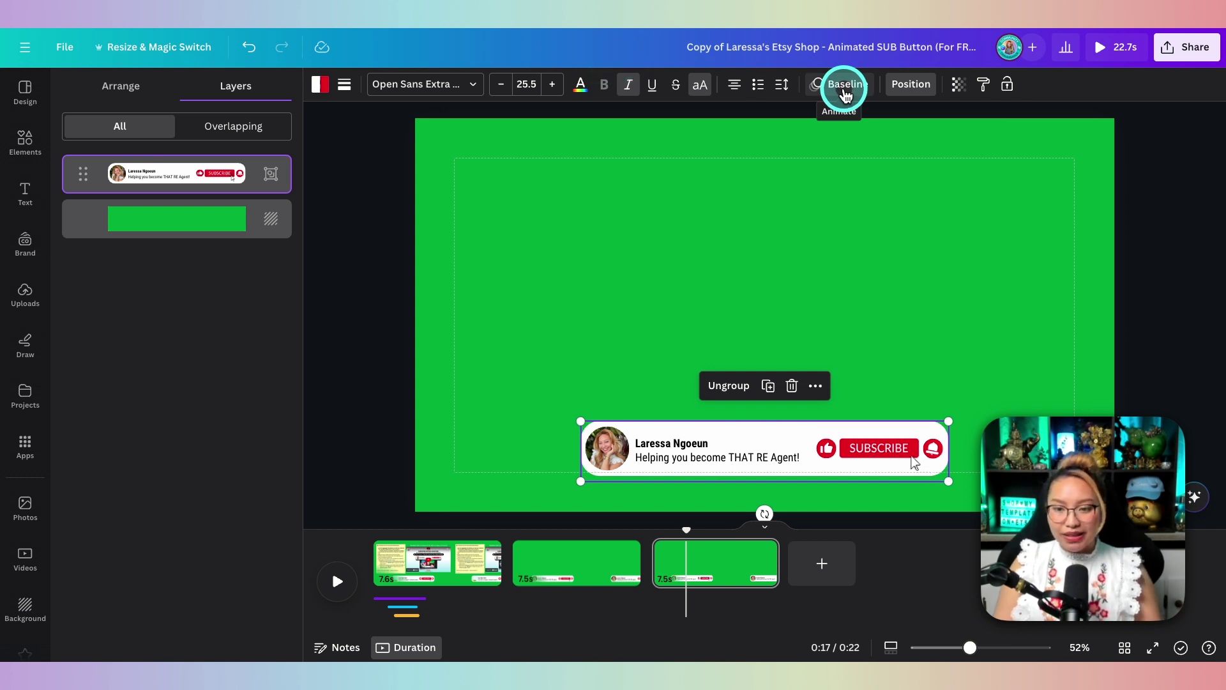
# Remove the banner's Baseline animation, replay page 3 from 0:15, and select the SUBSCRIBE button
pyautogui.click(846, 86)
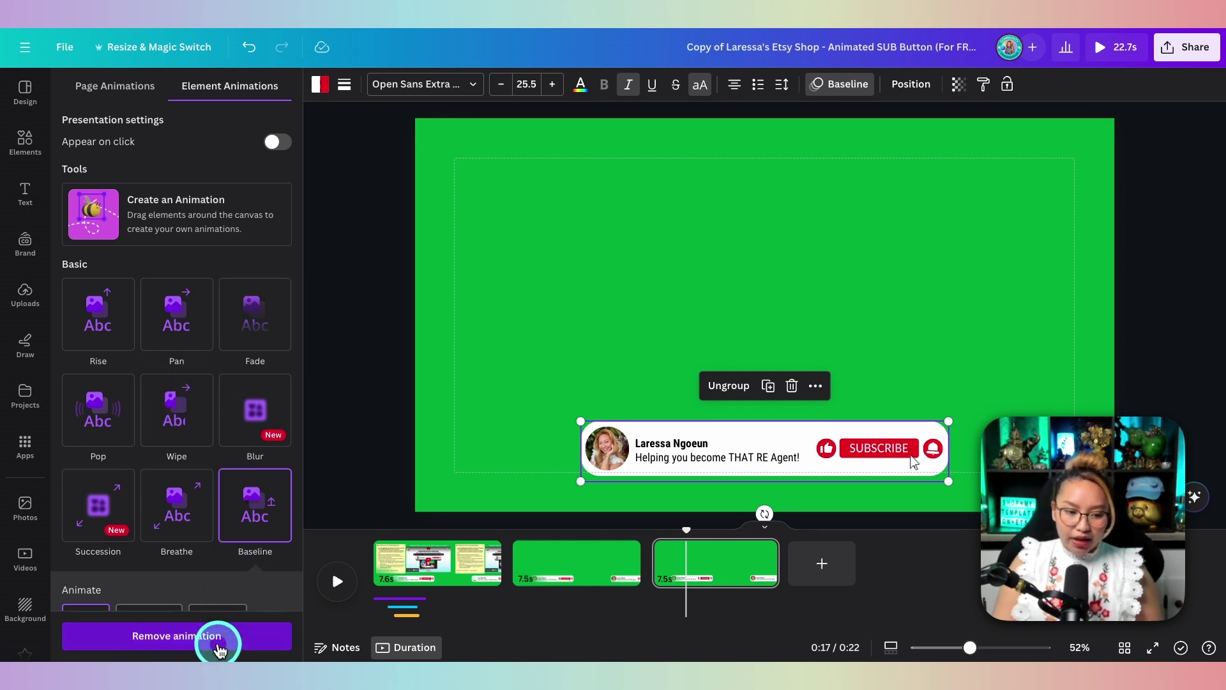
pyautogui.click(200, 636)
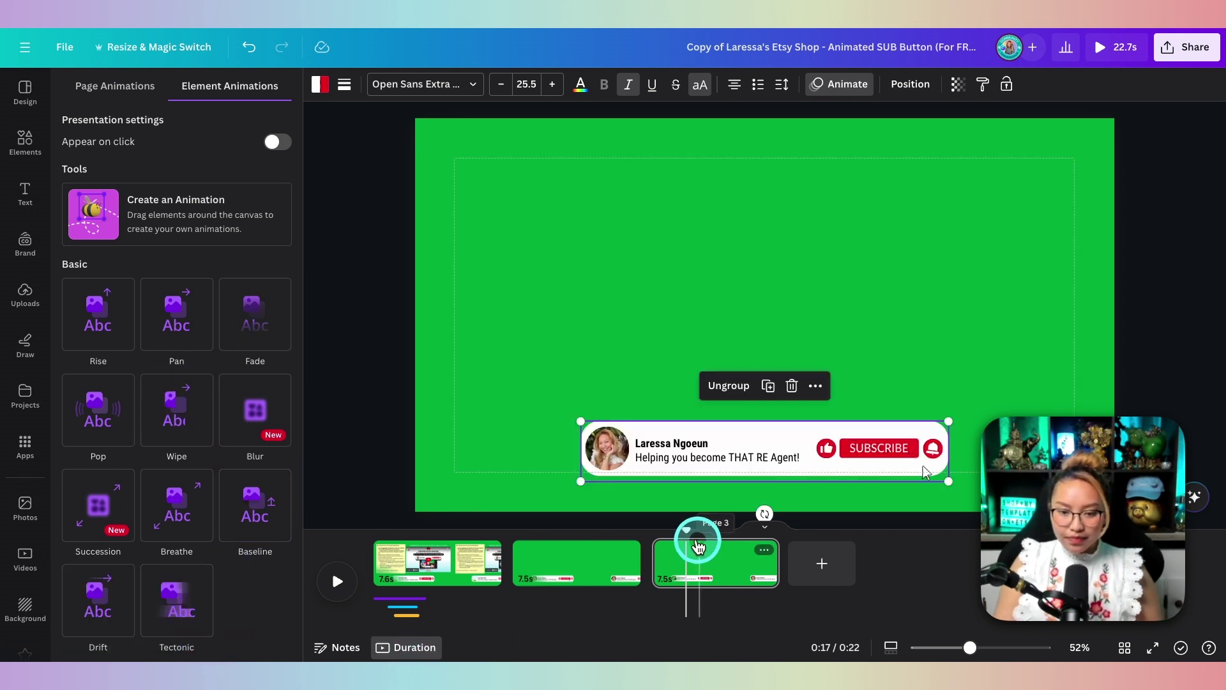
pyautogui.moveTo(686, 533); pyautogui.dragTo(651, 532)
pyautogui.click(337, 584)
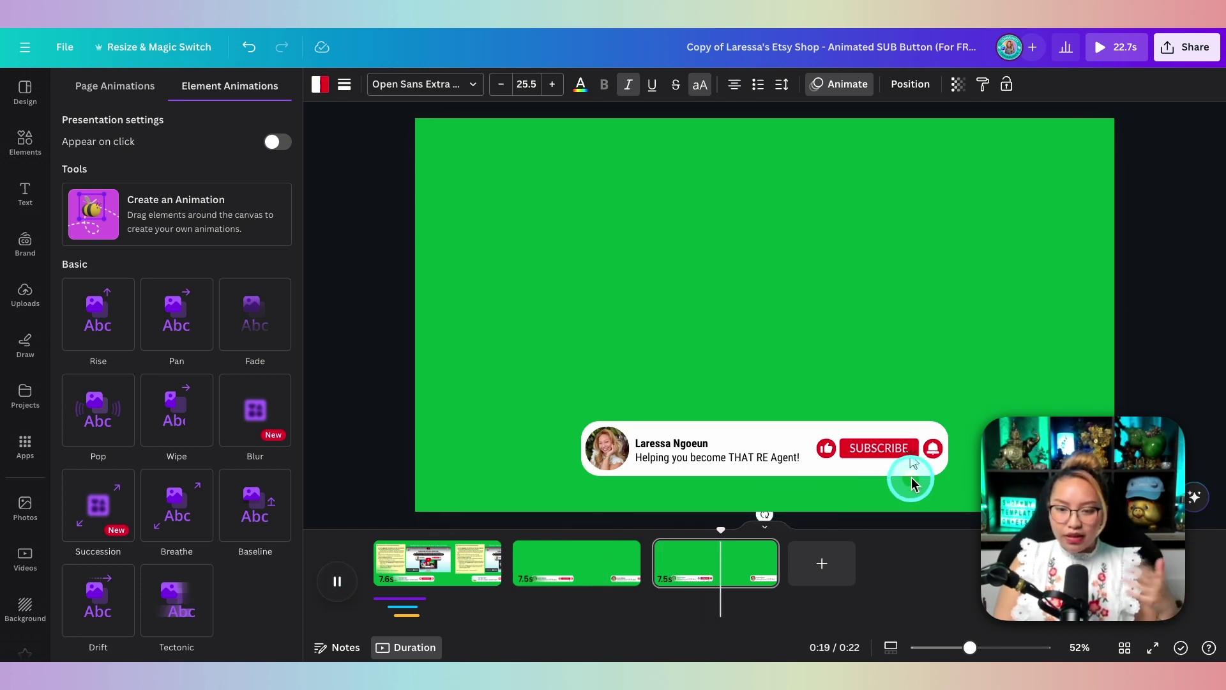
pyautogui.click(338, 582)
pyautogui.click(873, 449)
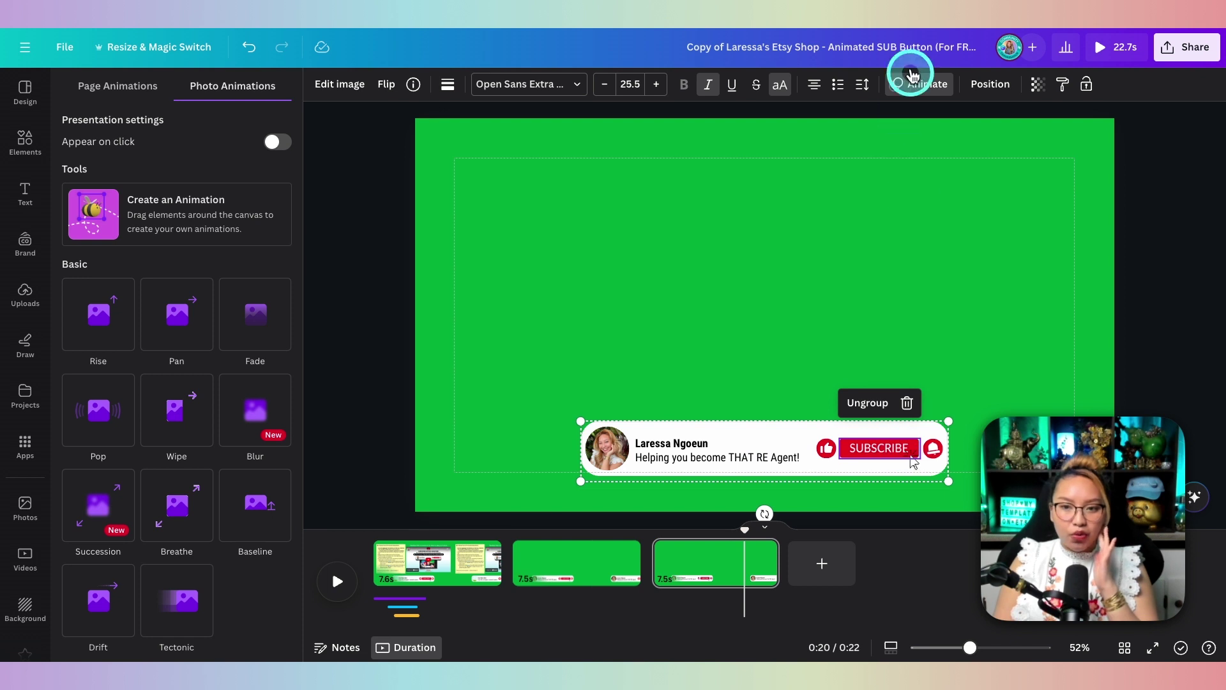
pyautogui.scroll(-2, 183, 403)
pyautogui.scroll(-2, 192, 412)
pyautogui.scroll(-2, 231, 422)
pyautogui.scroll(-3, 230, 422)
pyautogui.scroll(-3, 230, 460)
pyautogui.scroll(-1, 221, 537)
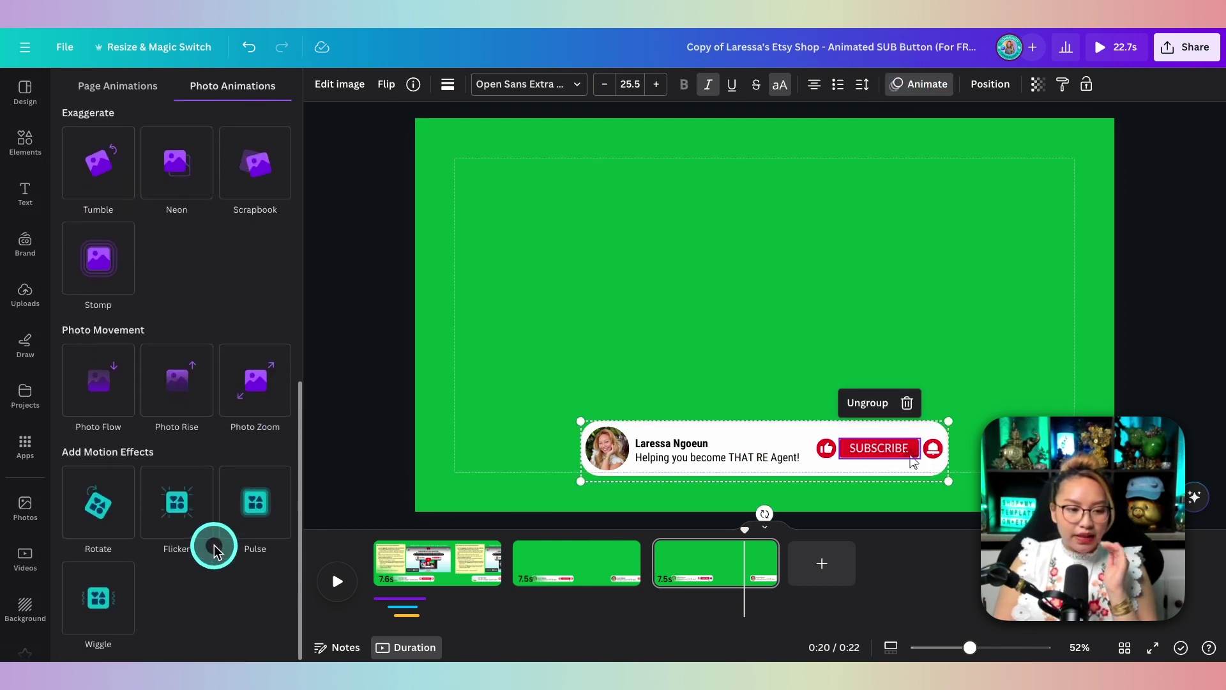
# Apply the Flicker motion effect to the banner, preview it from 0:15, and reselect the banner group
pyautogui.click(177, 508)
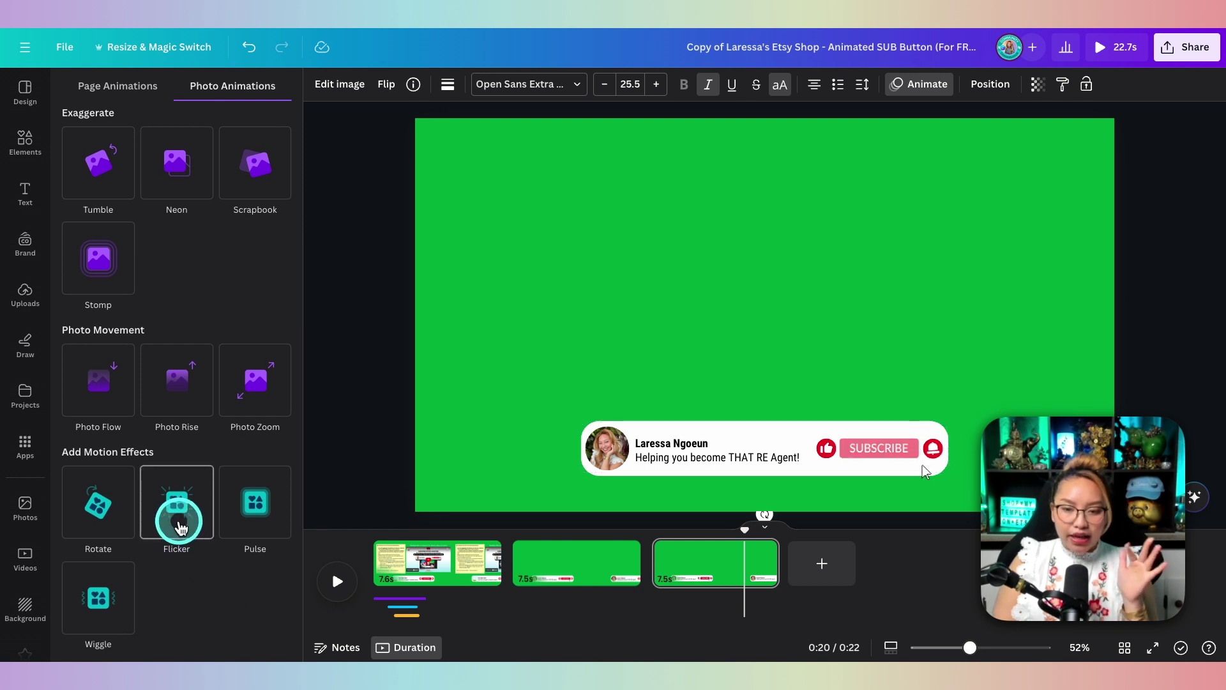
pyautogui.click(181, 525)
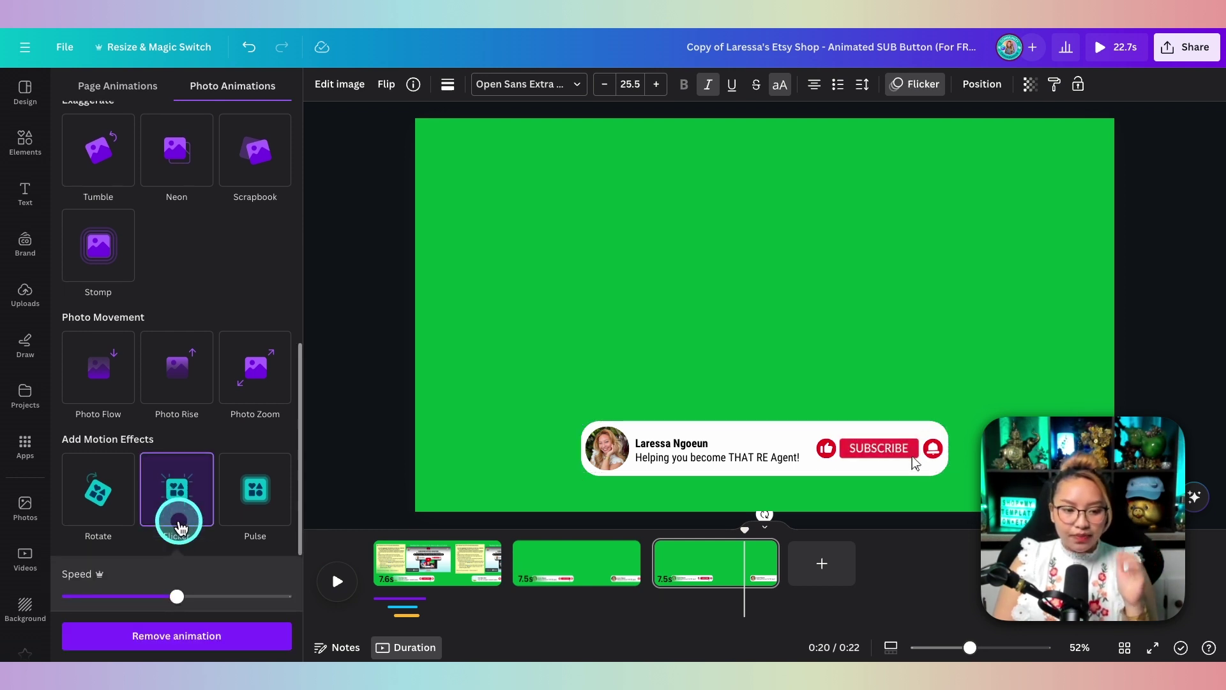
pyautogui.click(927, 472)
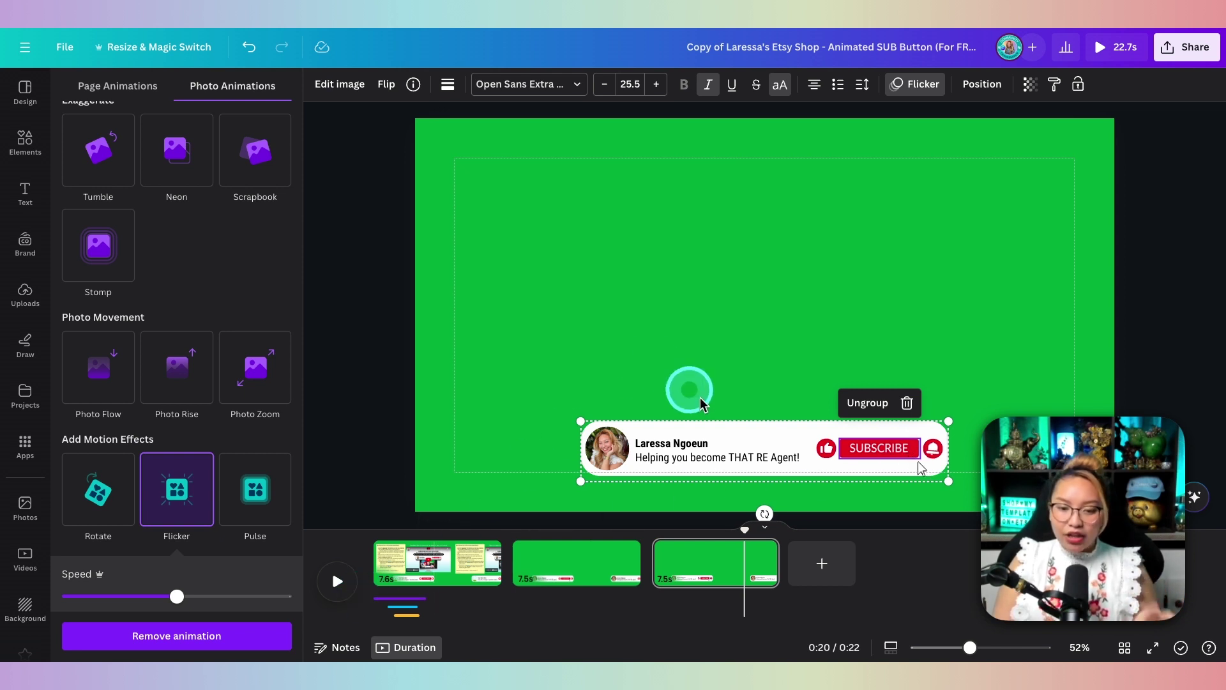
pyautogui.moveTo(747, 527); pyautogui.dragTo(652, 537)
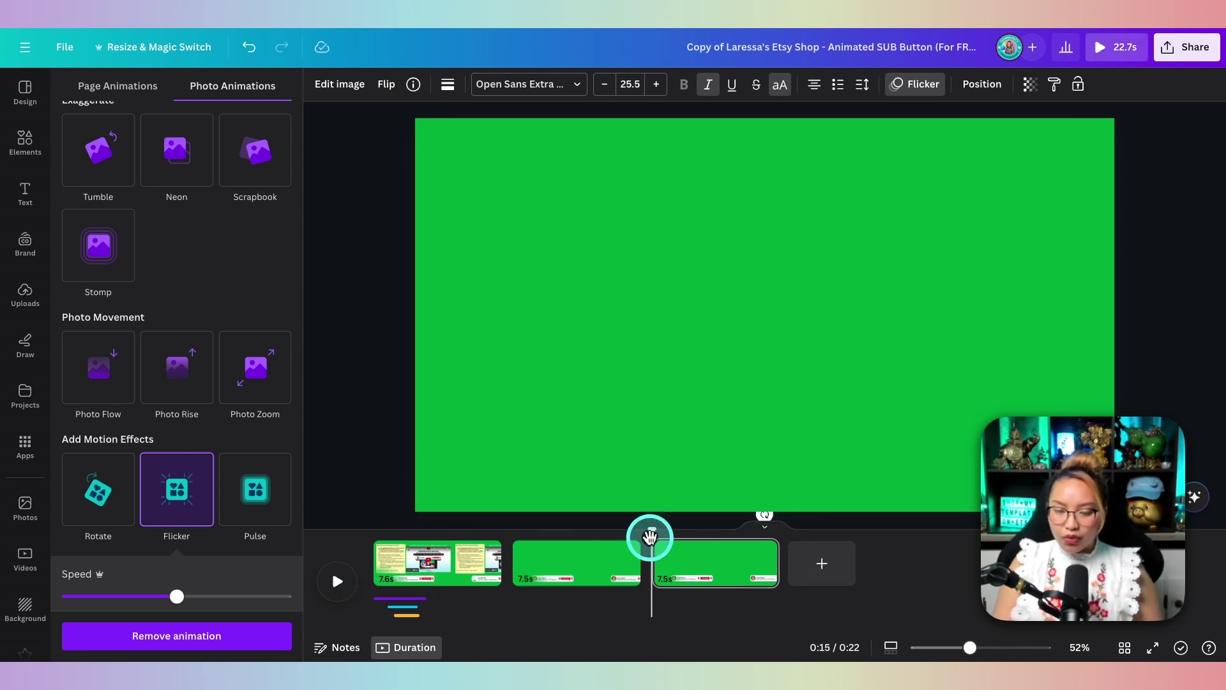
pyautogui.press('space')
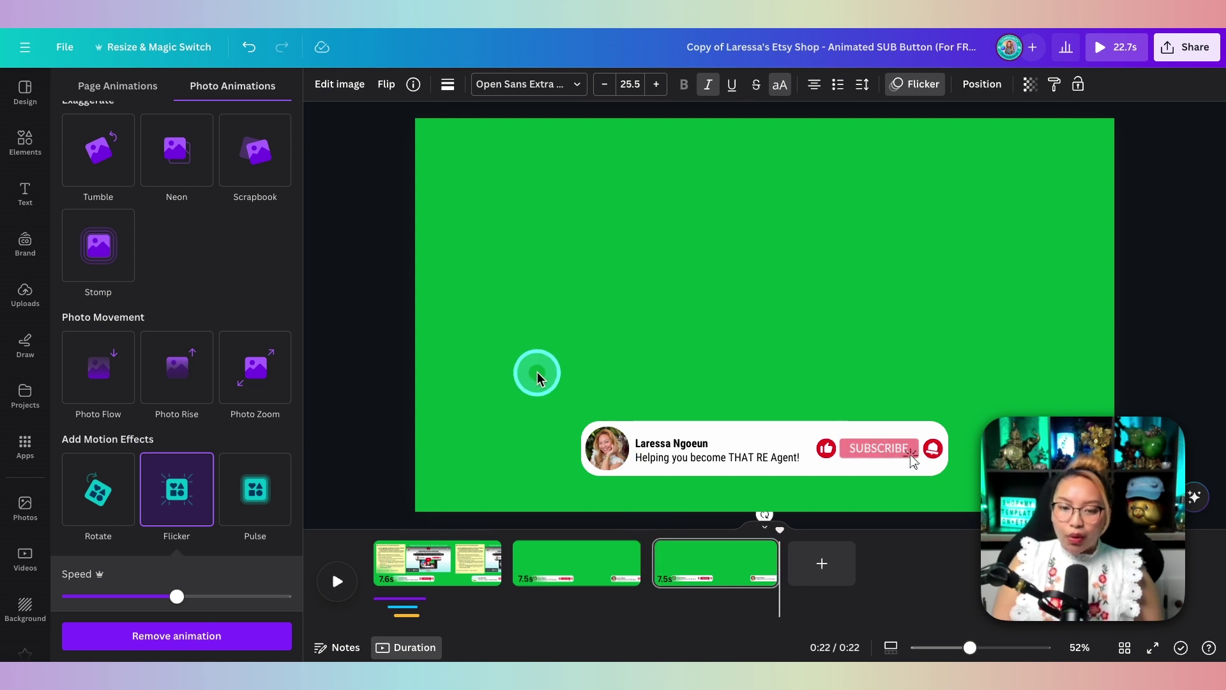
pyautogui.click(982, 84)
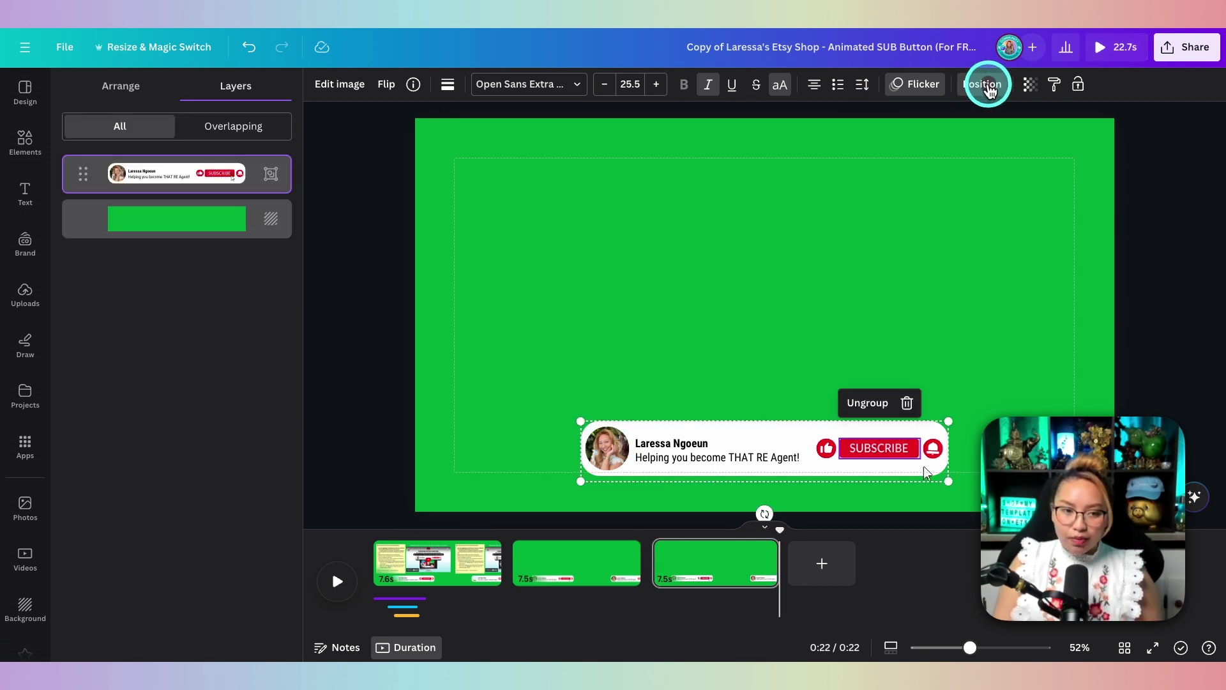
pyautogui.click(195, 187)
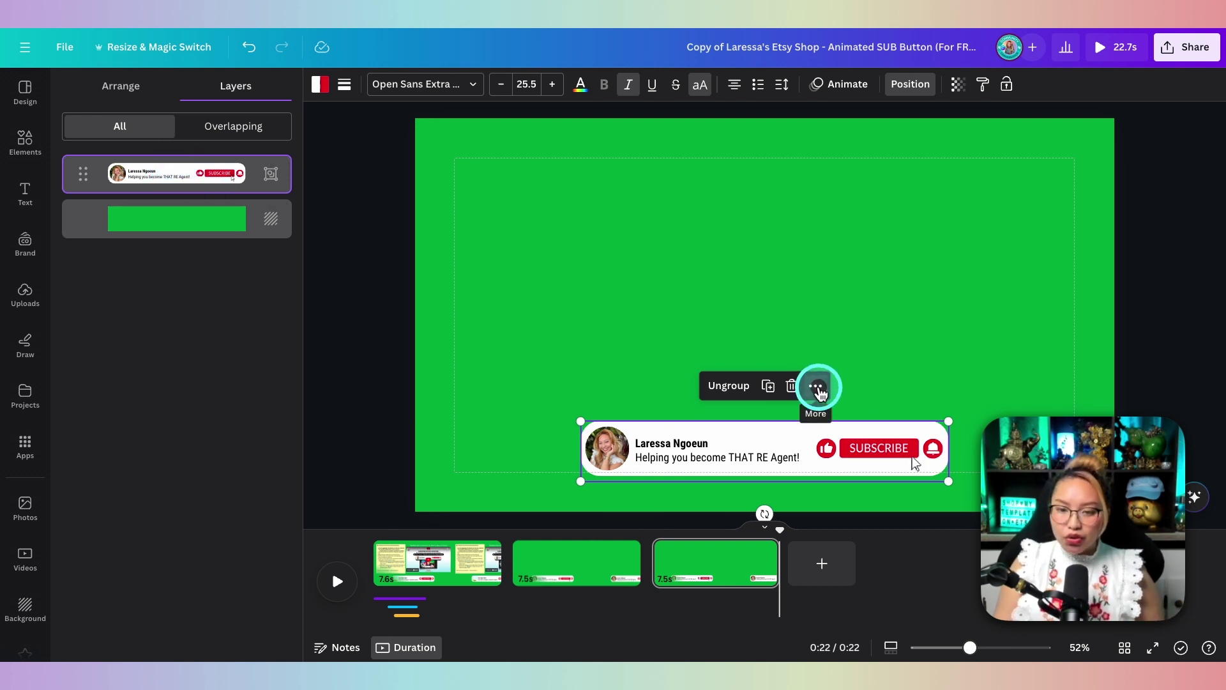
# Download only the selected subscribe banner as an MP4 video using Download selection
pyautogui.click(817, 386)
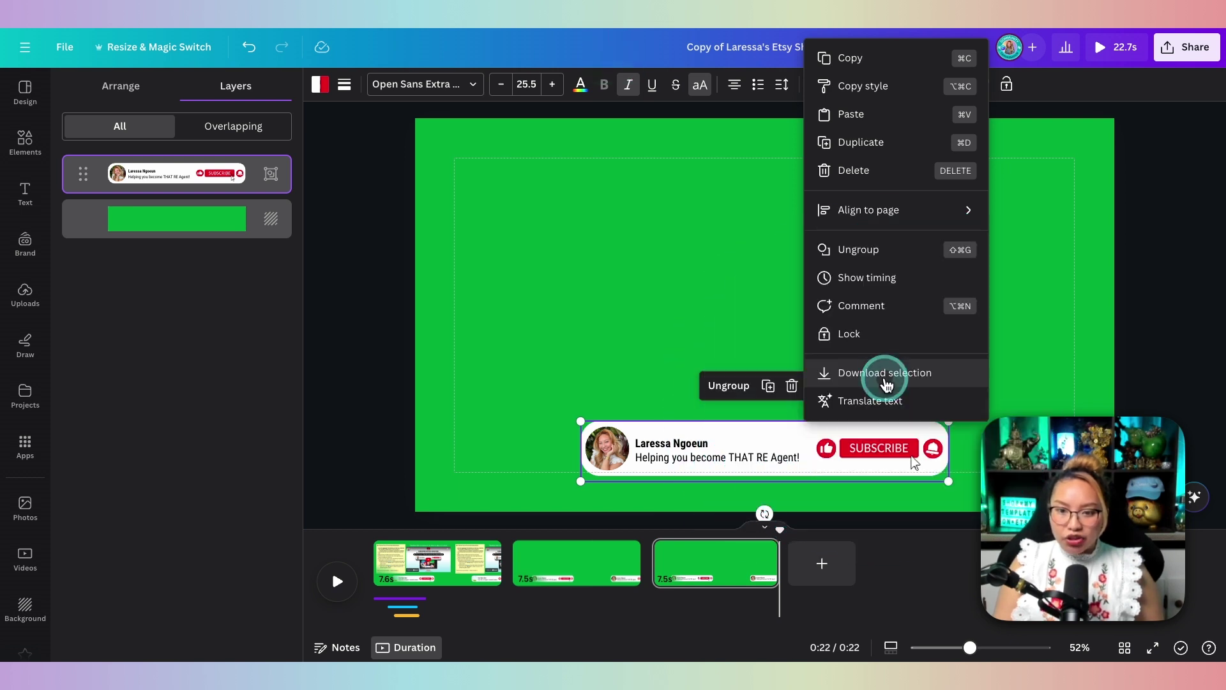
pyautogui.click(885, 373)
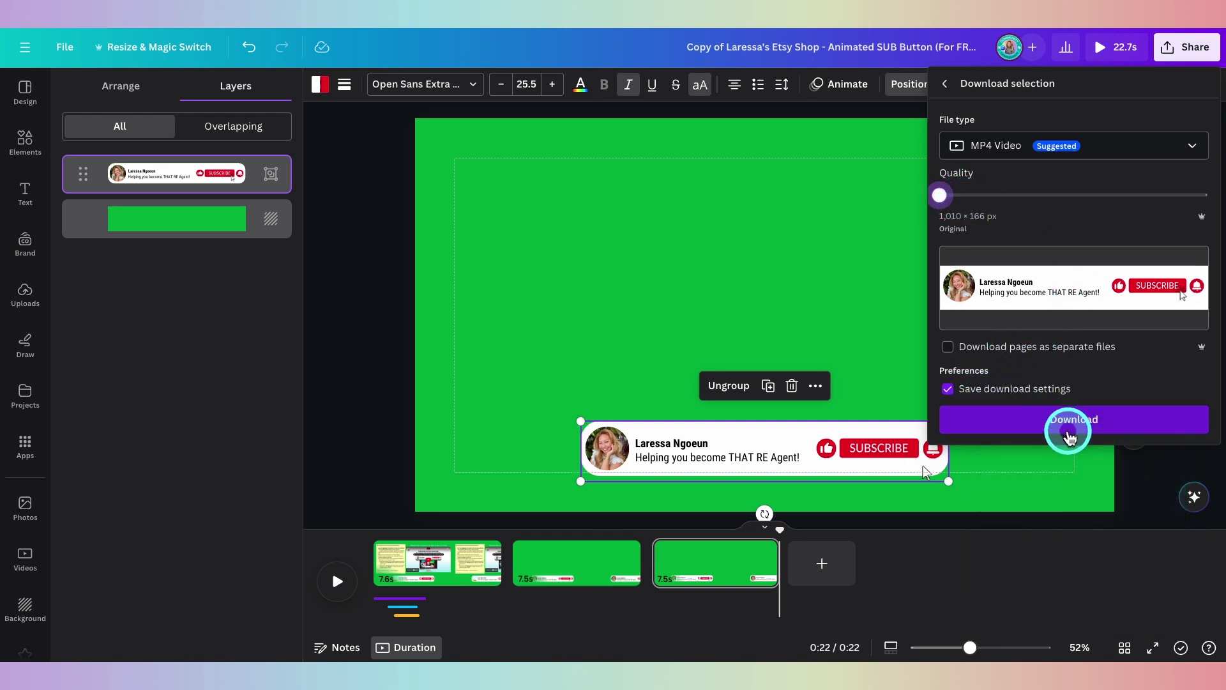
pyautogui.click(1073, 420)
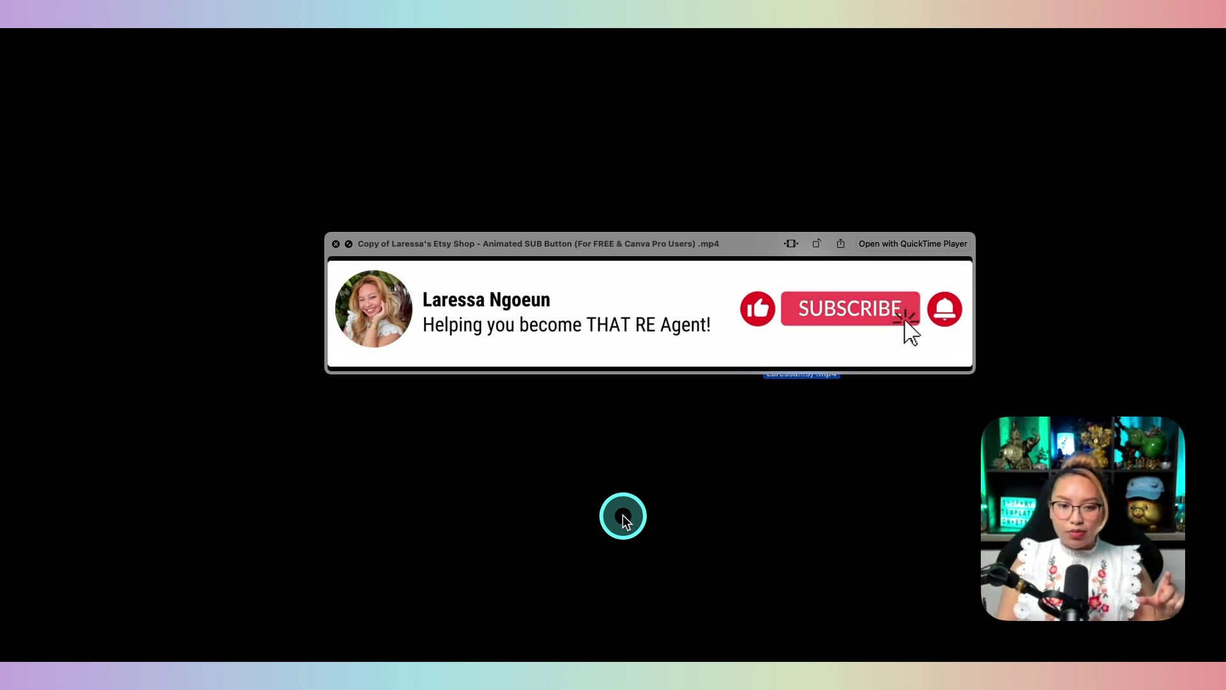
pyautogui.moveTo(444, 359)
pyautogui.mouseDown()
pyautogui.moveTo(490, 356)
pyautogui.moveTo(422, 361)
pyautogui.mouseUp()
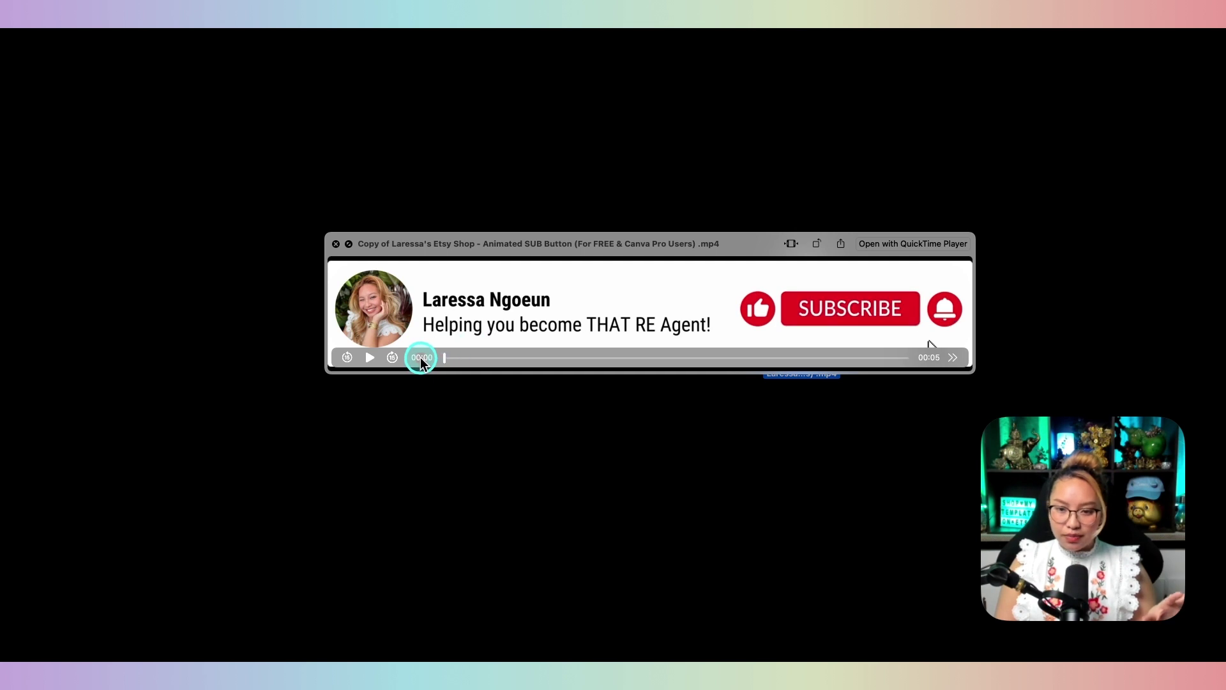
pyautogui.click(369, 359)
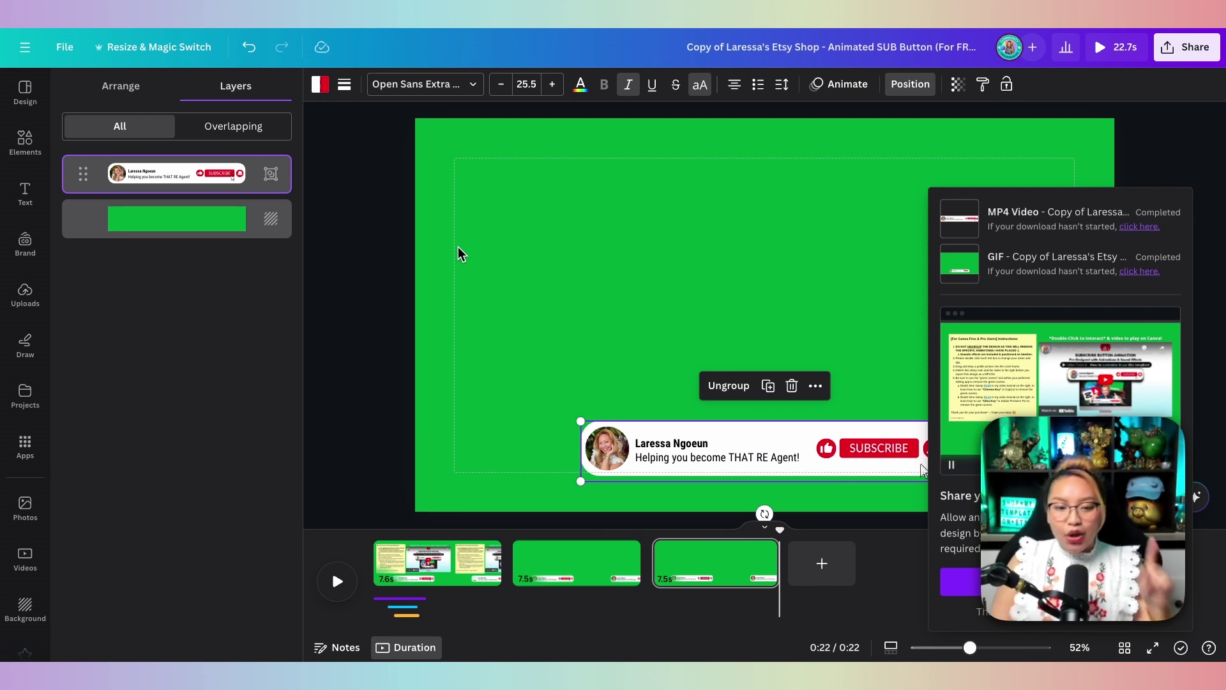
# Create a resized copy of the design at a custom 600 × 100 px size
pyautogui.click(433, 309)
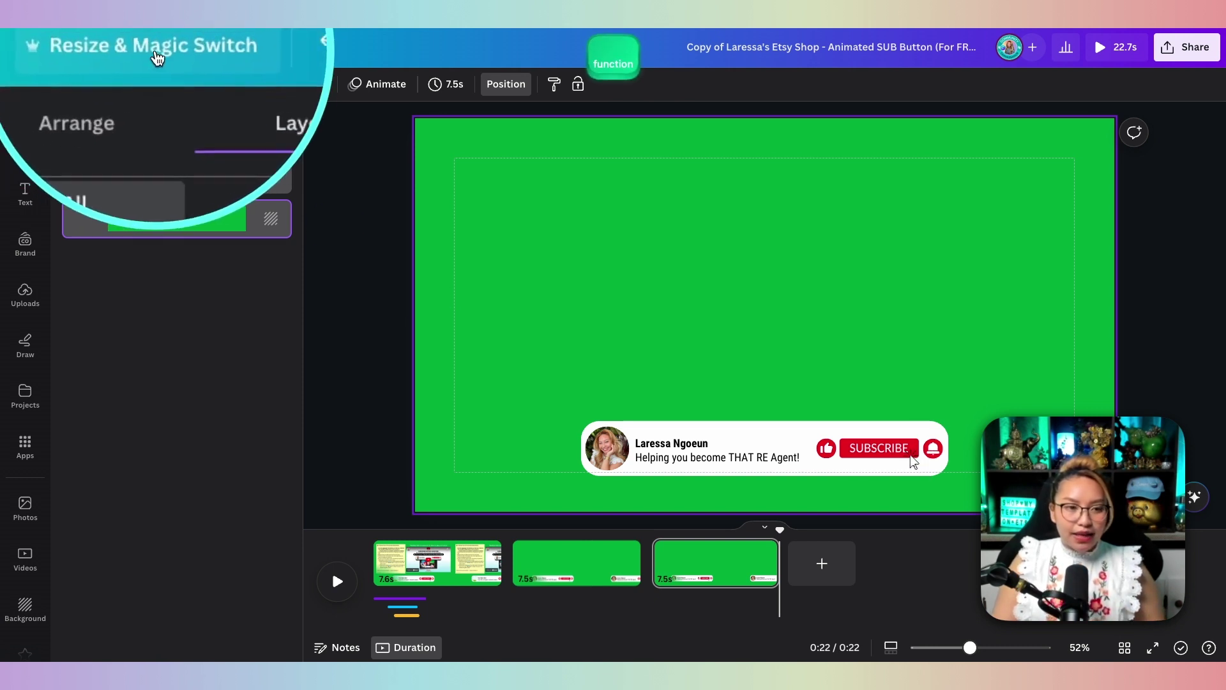
pyautogui.click(156, 47)
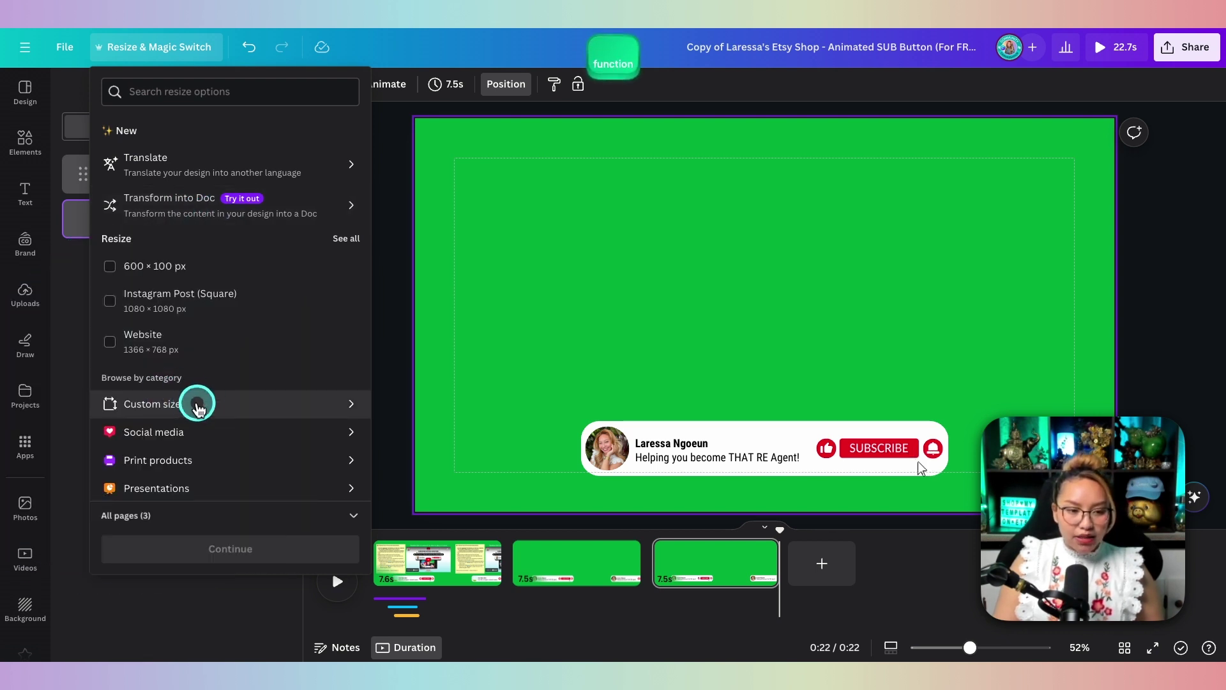
pyautogui.click(192, 404)
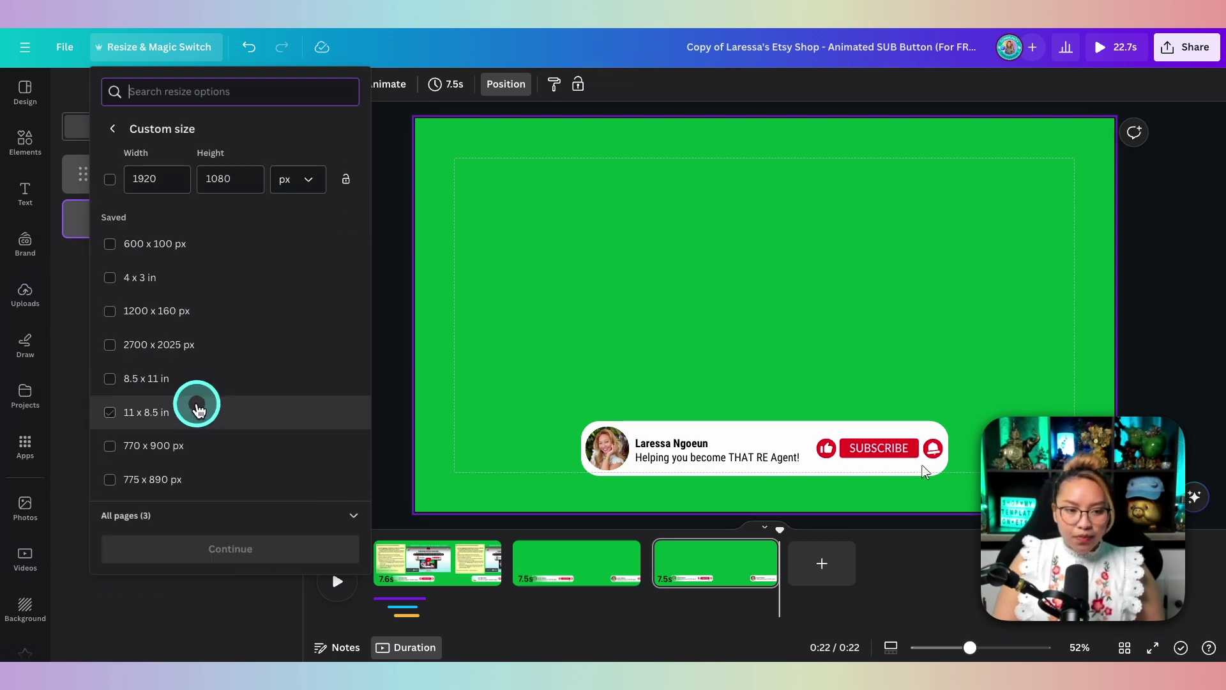
pyautogui.click(143, 179)
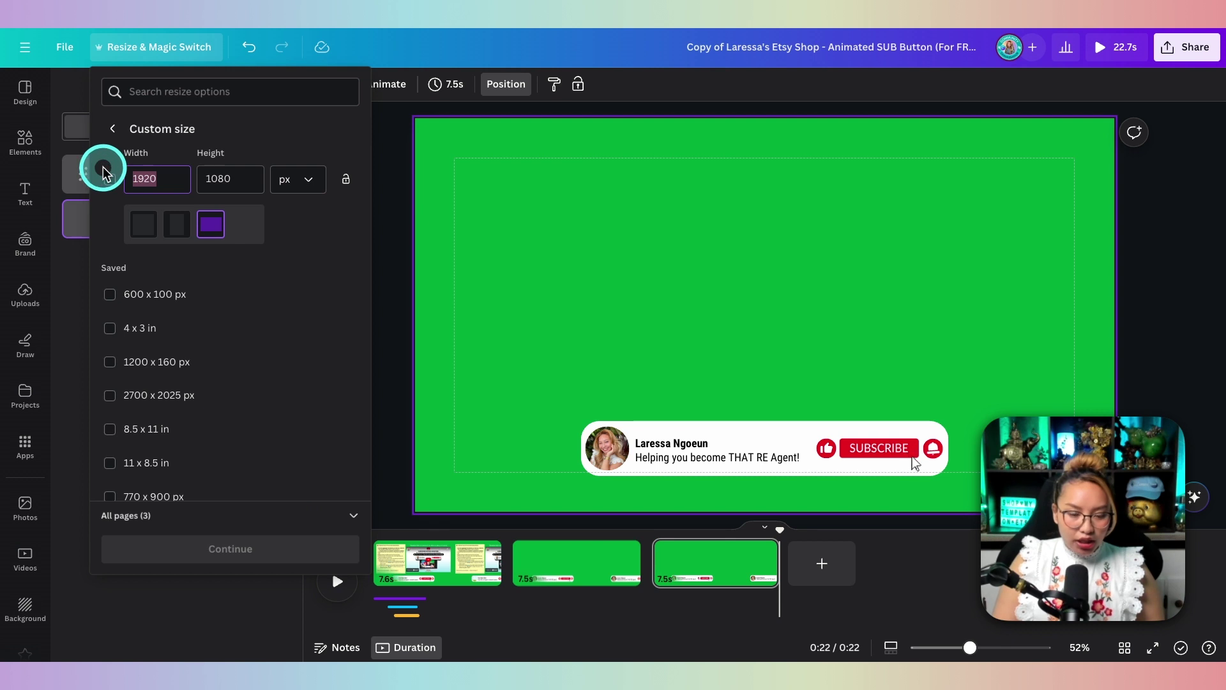
pyautogui.write('600')
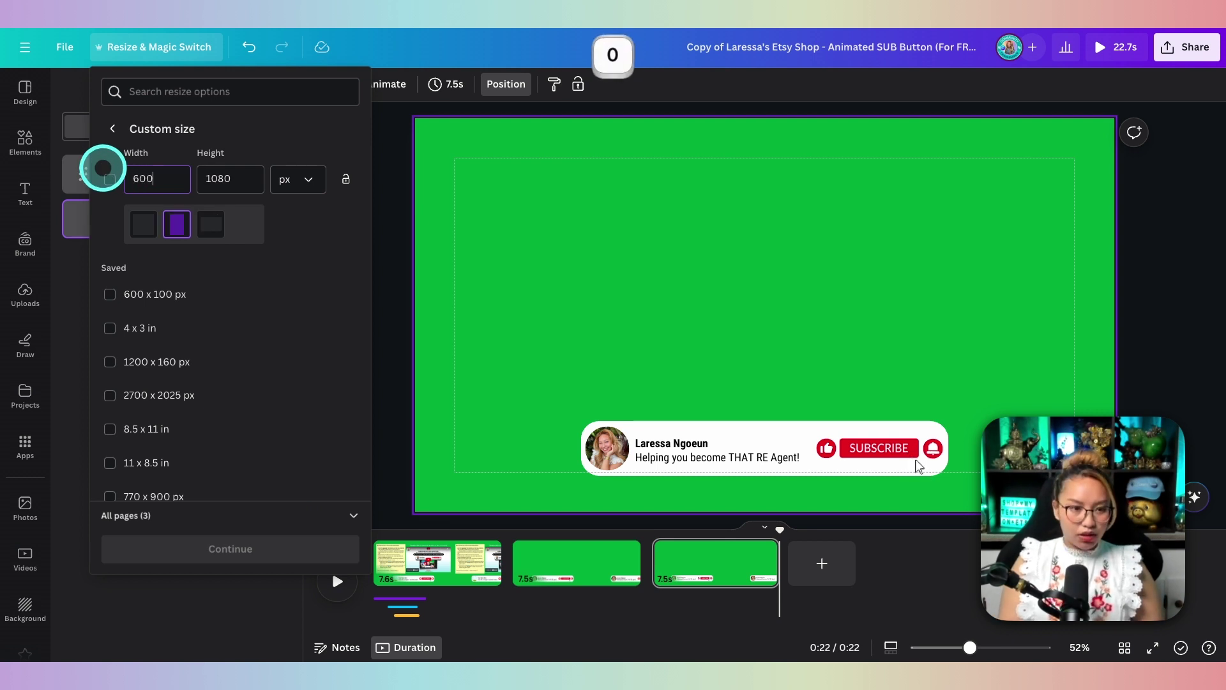
pyautogui.click(231, 178)
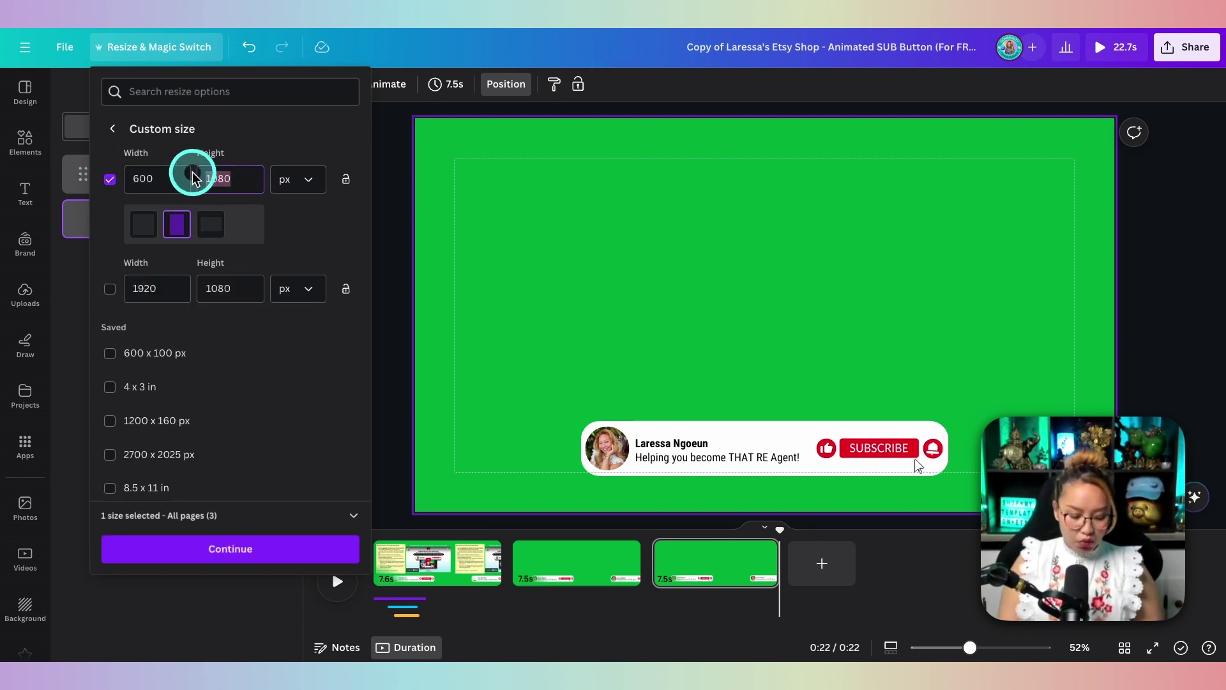
pyautogui.write('1')
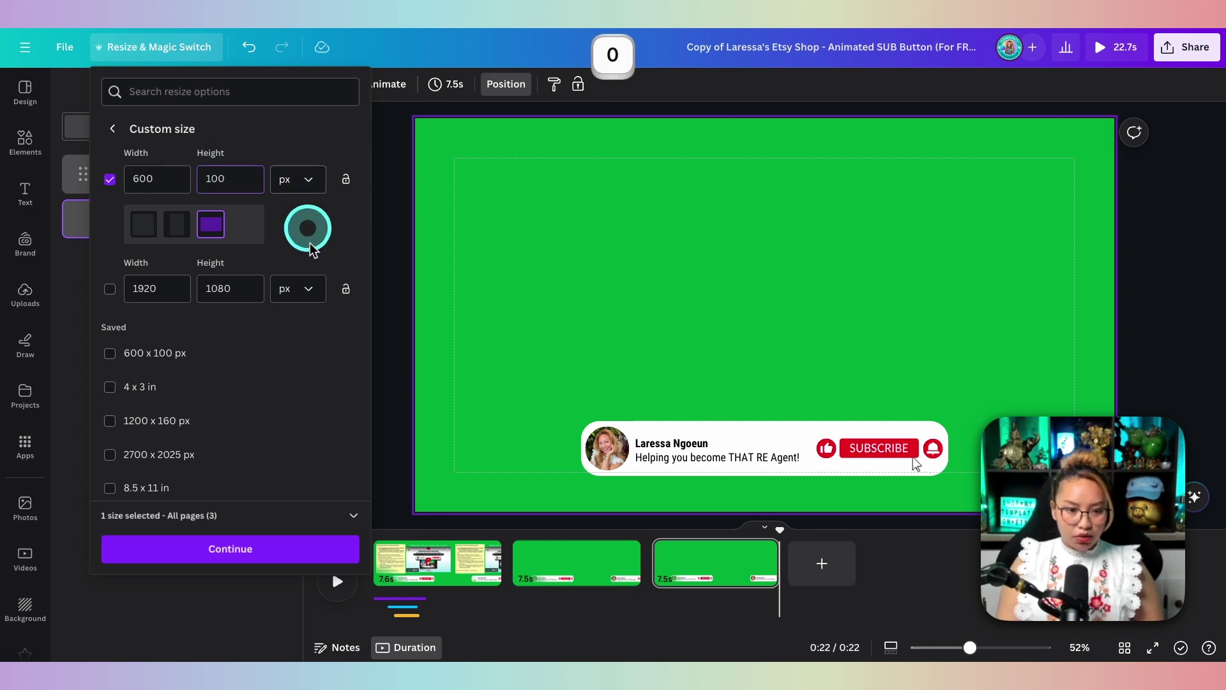
pyautogui.click(235, 548)
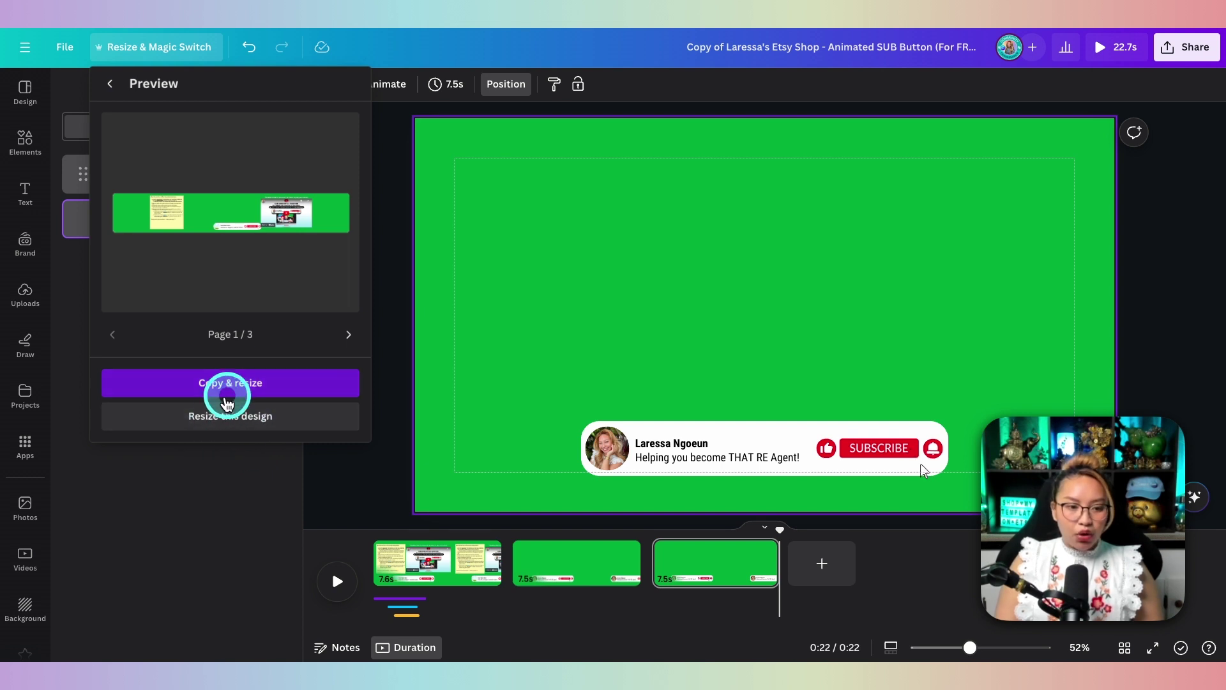
pyautogui.click(246, 384)
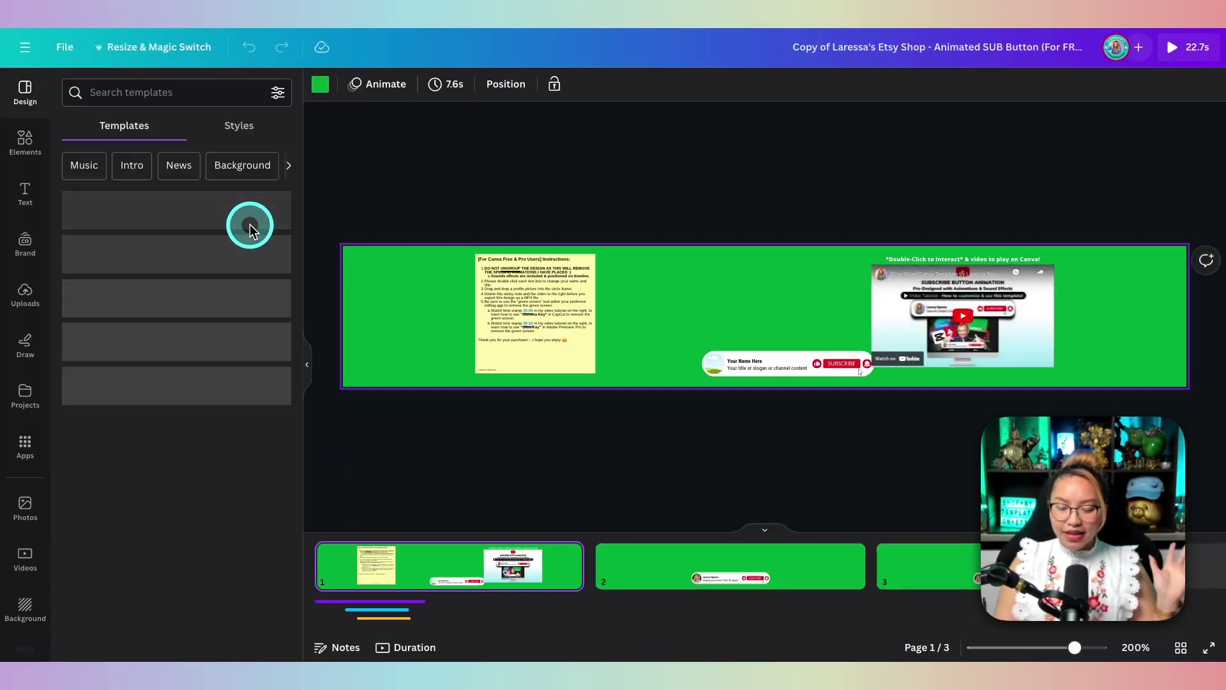
pyautogui.scroll(-3, 824, 575)
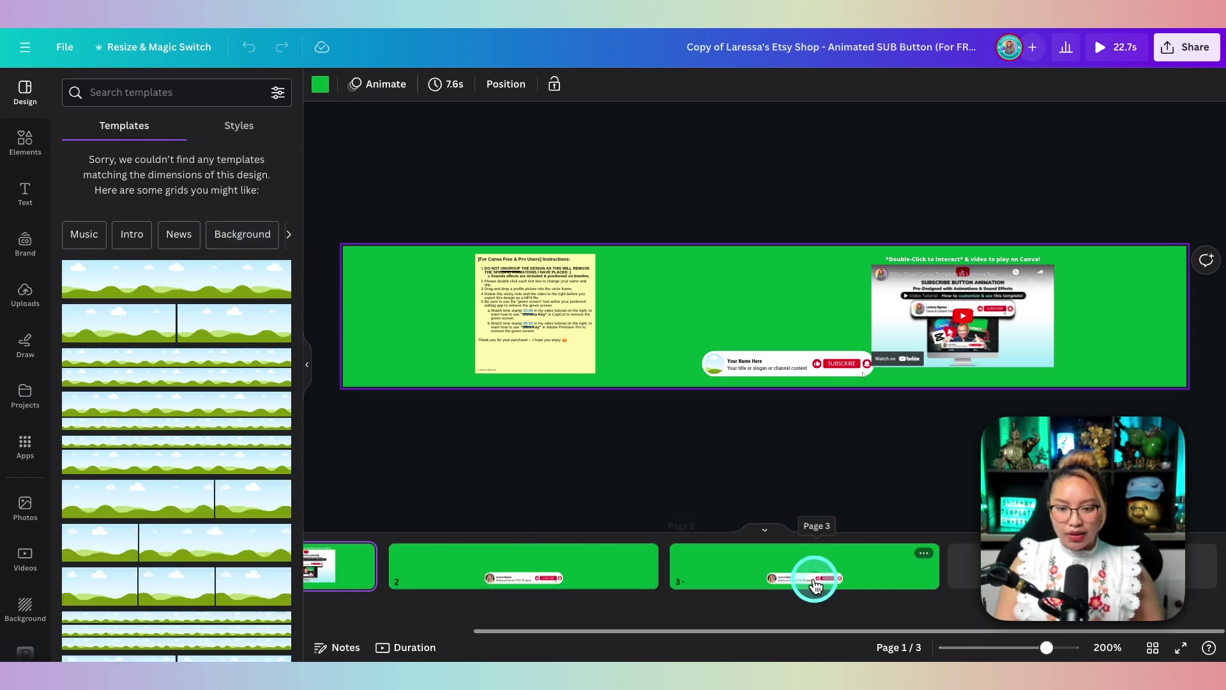
# Review the resized pages and duplicate page 3 as a new fourth page
pyautogui.click(774, 567)
pyautogui.click(523, 565)
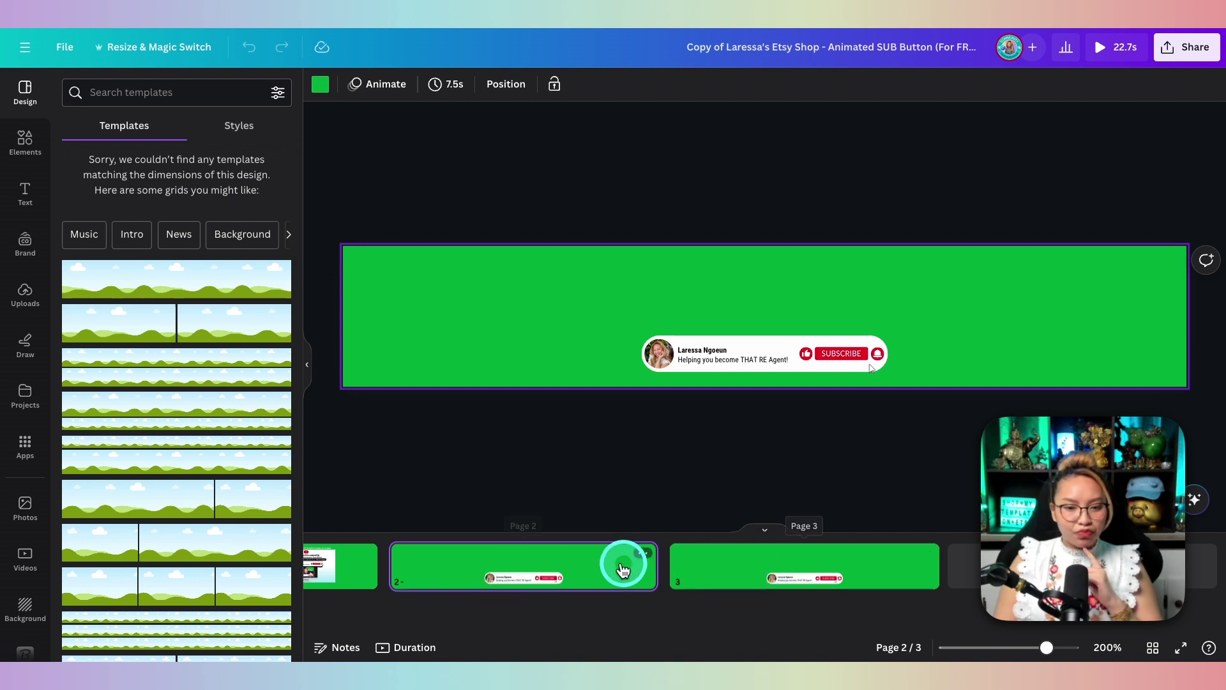
pyautogui.click(738, 571)
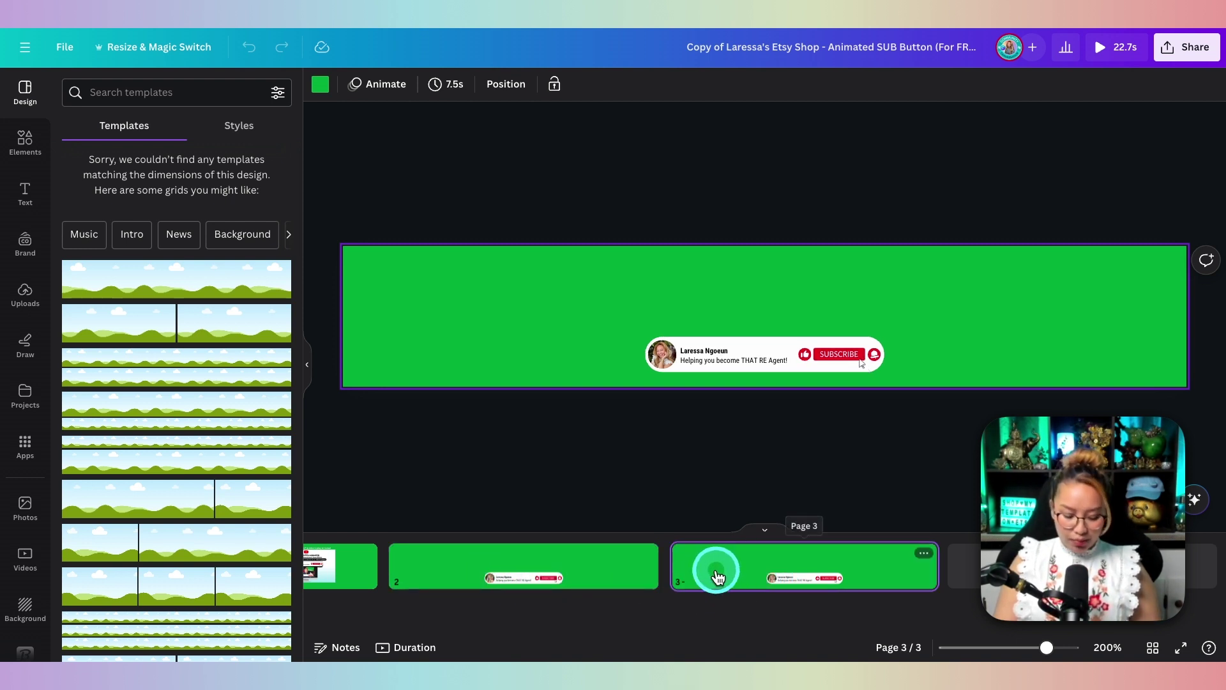
pyautogui.hotkey('ctrl', 'd')
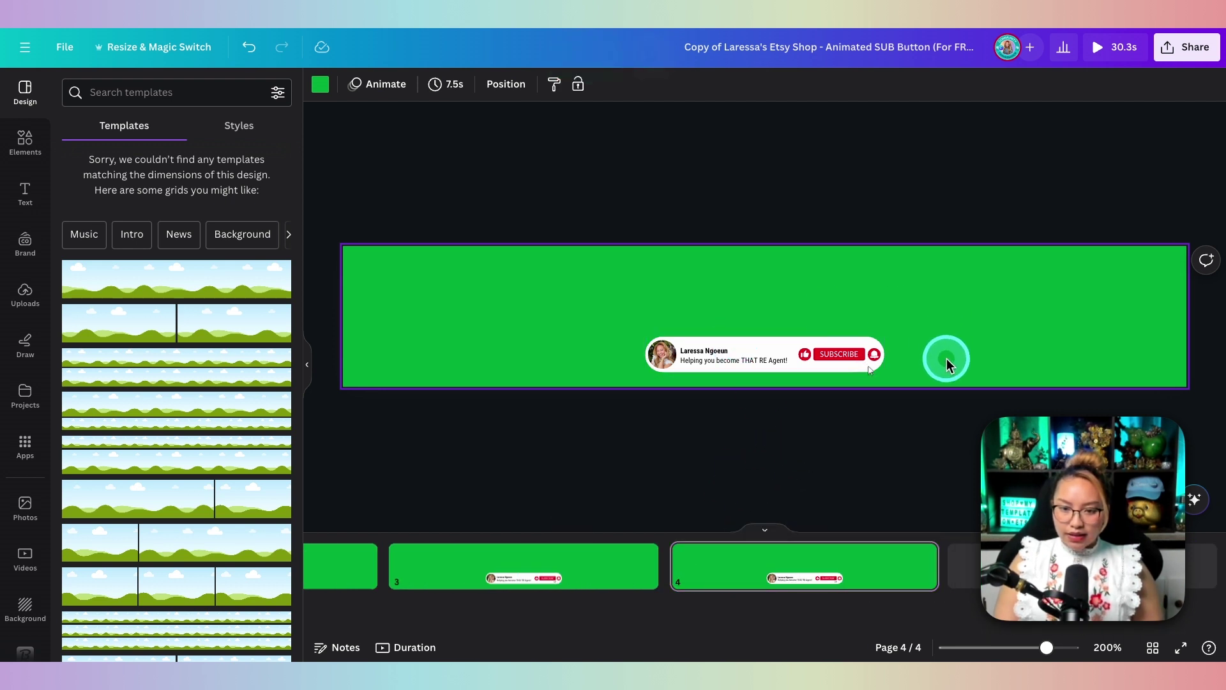
# Move the banner to the top-left of page 4 and stretch it across the page width
pyautogui.moveTo(822, 355); pyautogui.dragTo(628, 295)
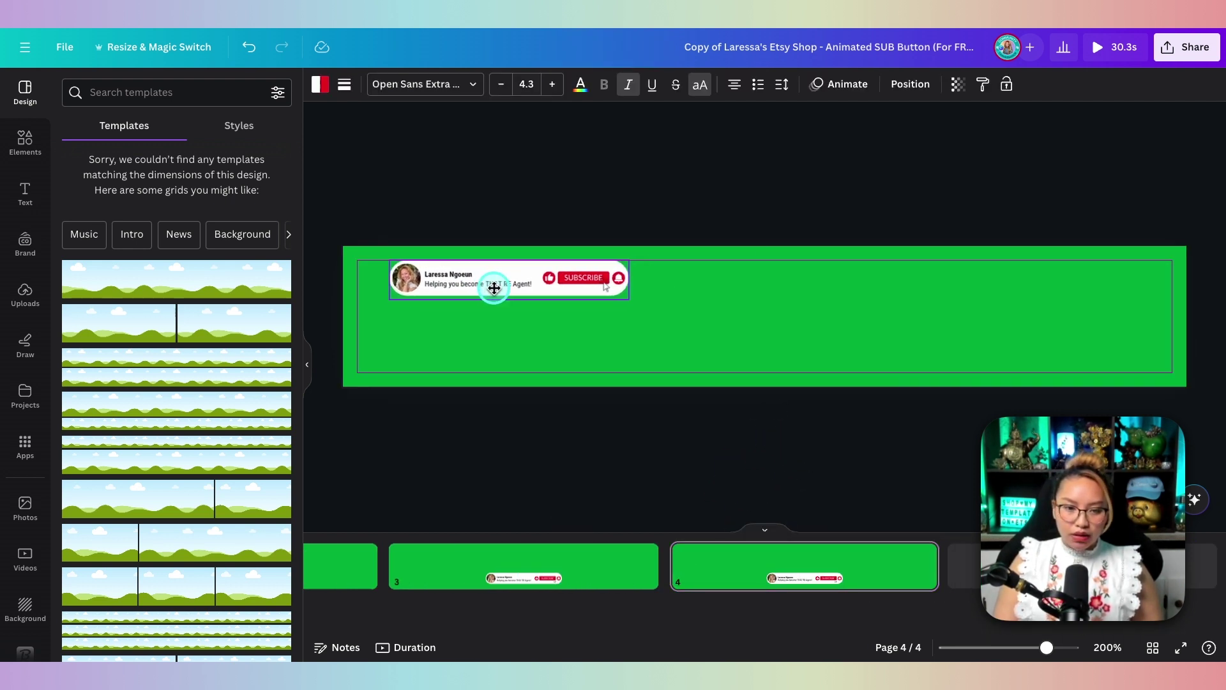
pyautogui.click(790, 312)
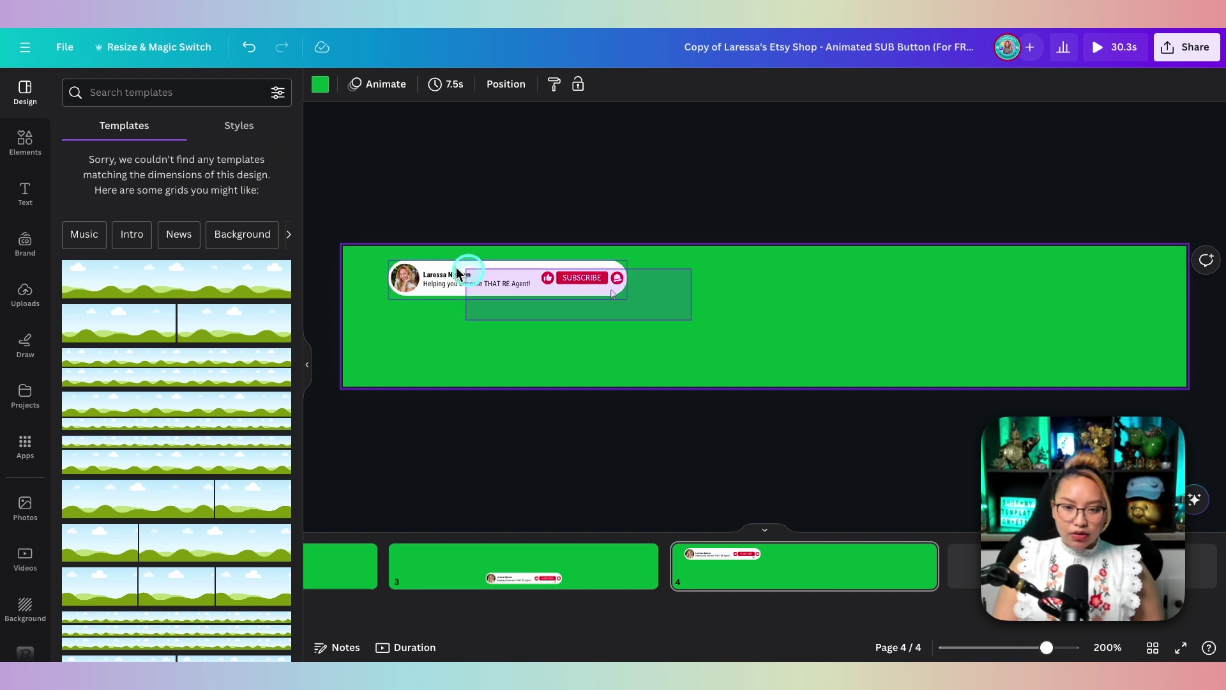
pyautogui.click(595, 280)
pyautogui.moveTo(626, 301)
pyautogui.mouseDown()
pyautogui.moveTo(1149, 366)
pyautogui.moveTo(1087, 347)
pyautogui.mouseUp()
pyautogui.moveTo(1136, 262); pyautogui.dragTo(1181, 248)
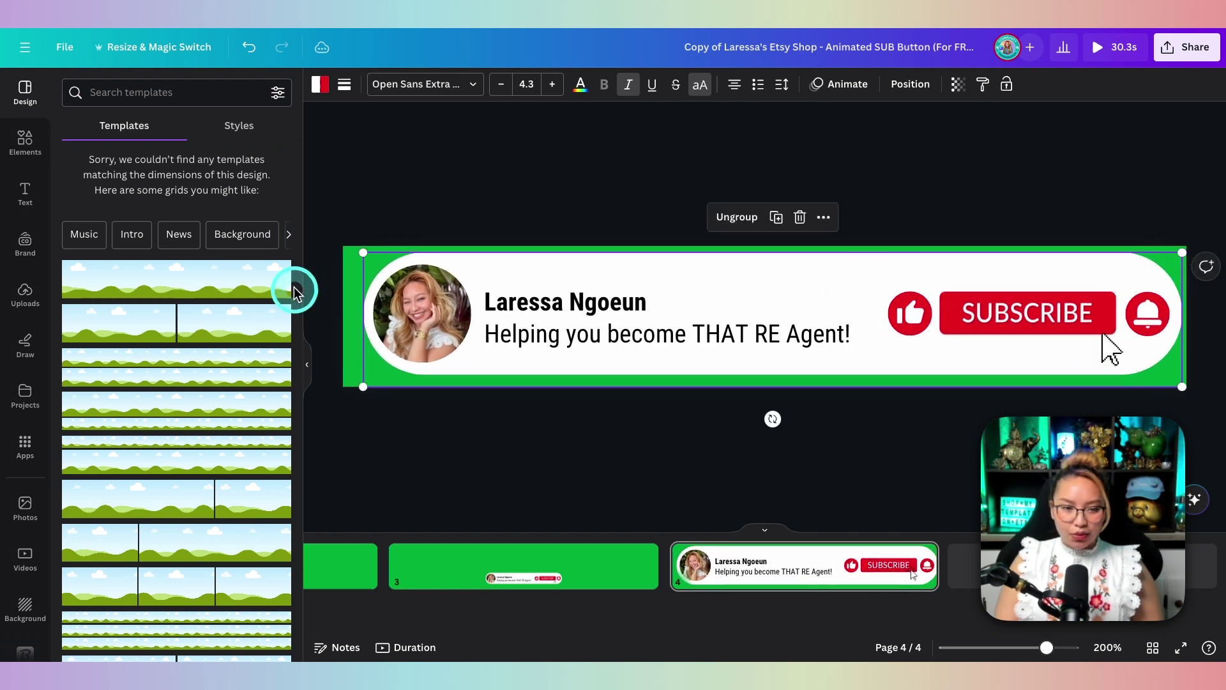
pyautogui.moveTo(363, 257); pyautogui.dragTo(341, 249)
pyautogui.moveTo(624, 316); pyautogui.dragTo(628, 316)
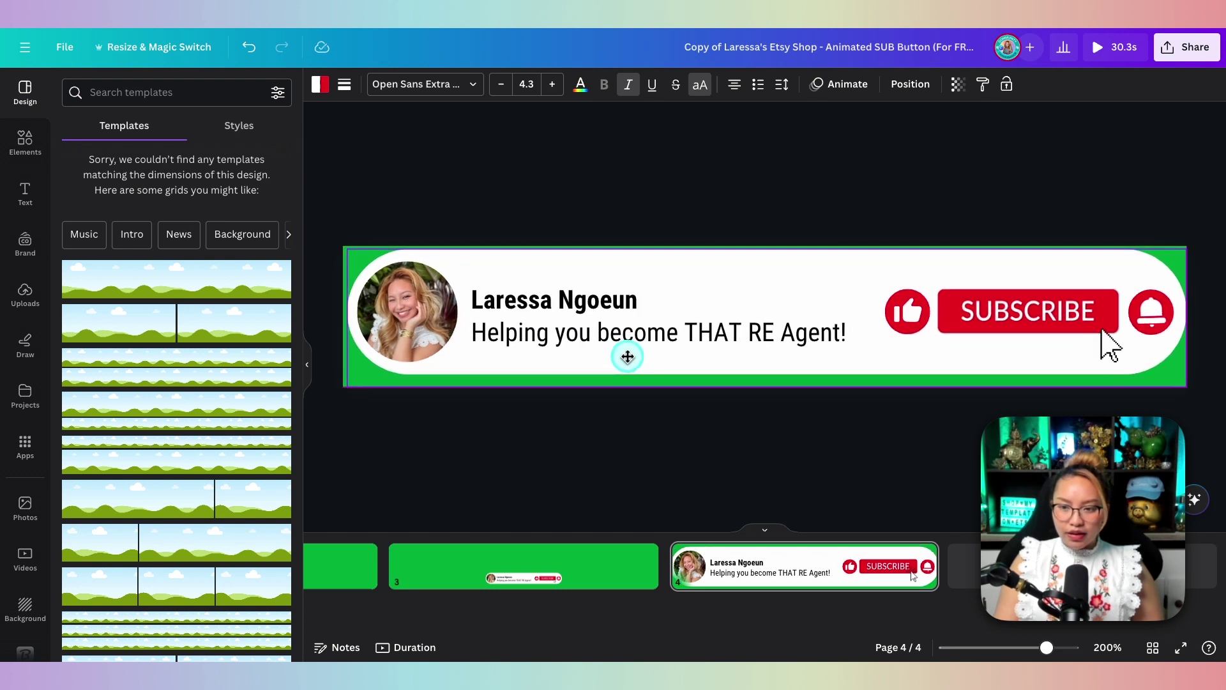
# Change the green background layer behind the page-four banner to a white fill
pyautogui.click(625, 357)
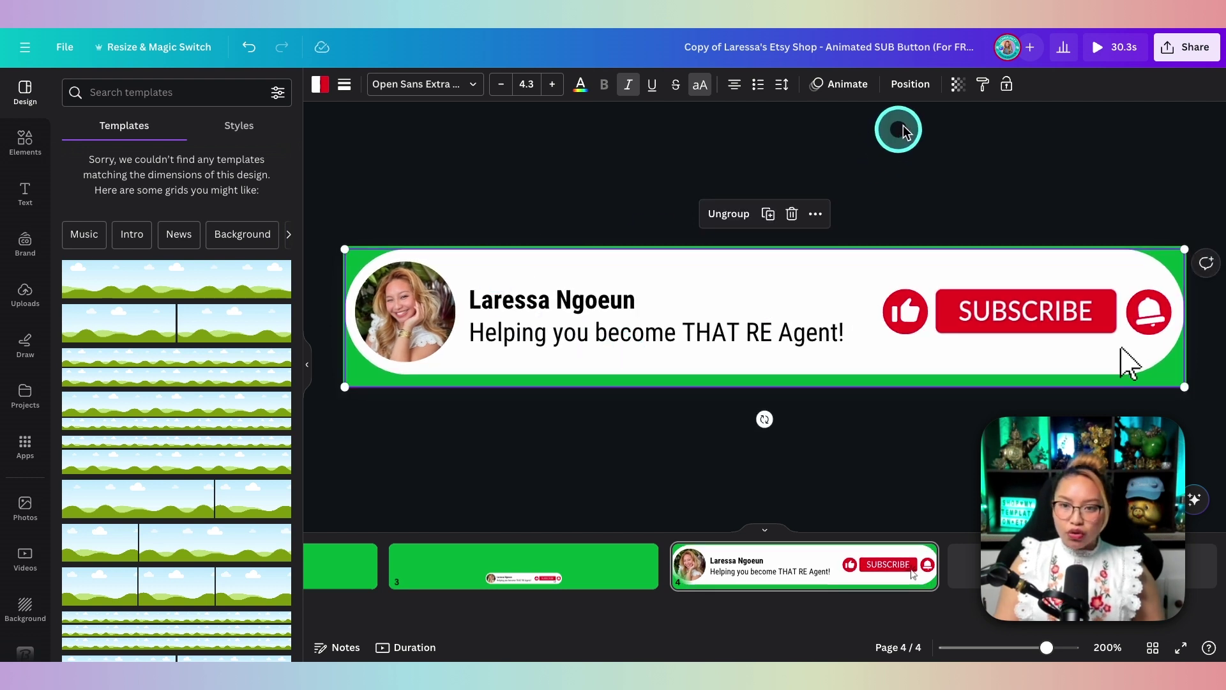
pyautogui.click(911, 85)
pyautogui.click(236, 87)
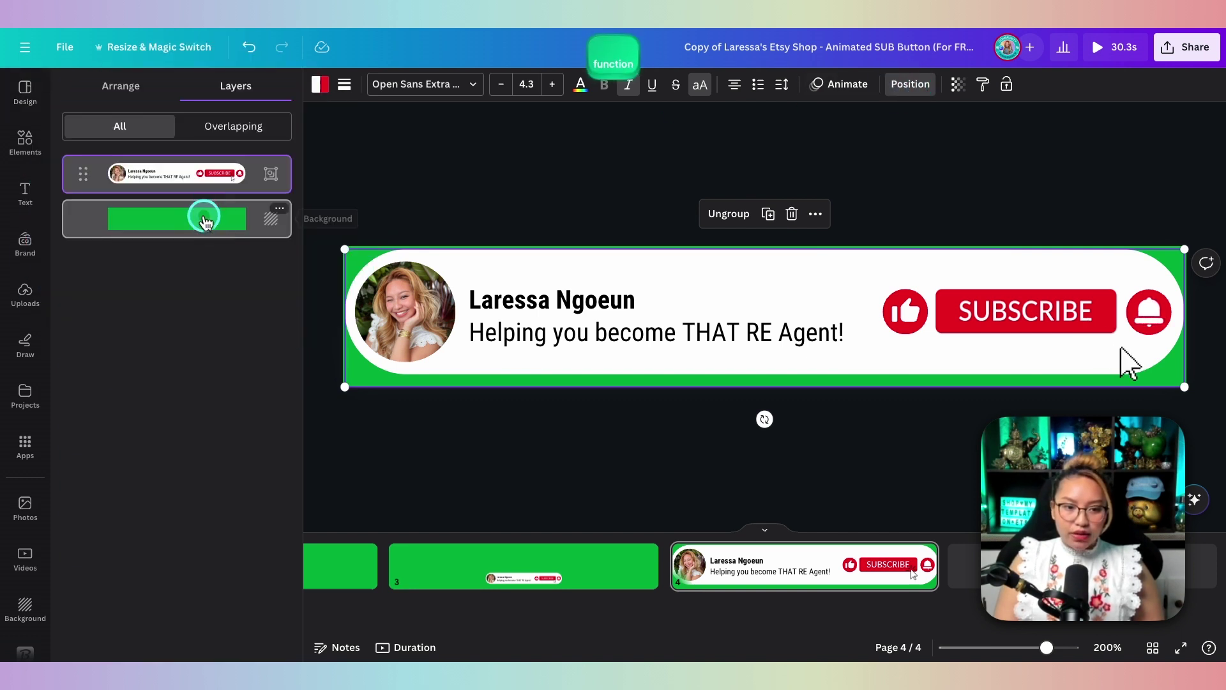
pyautogui.click(204, 221)
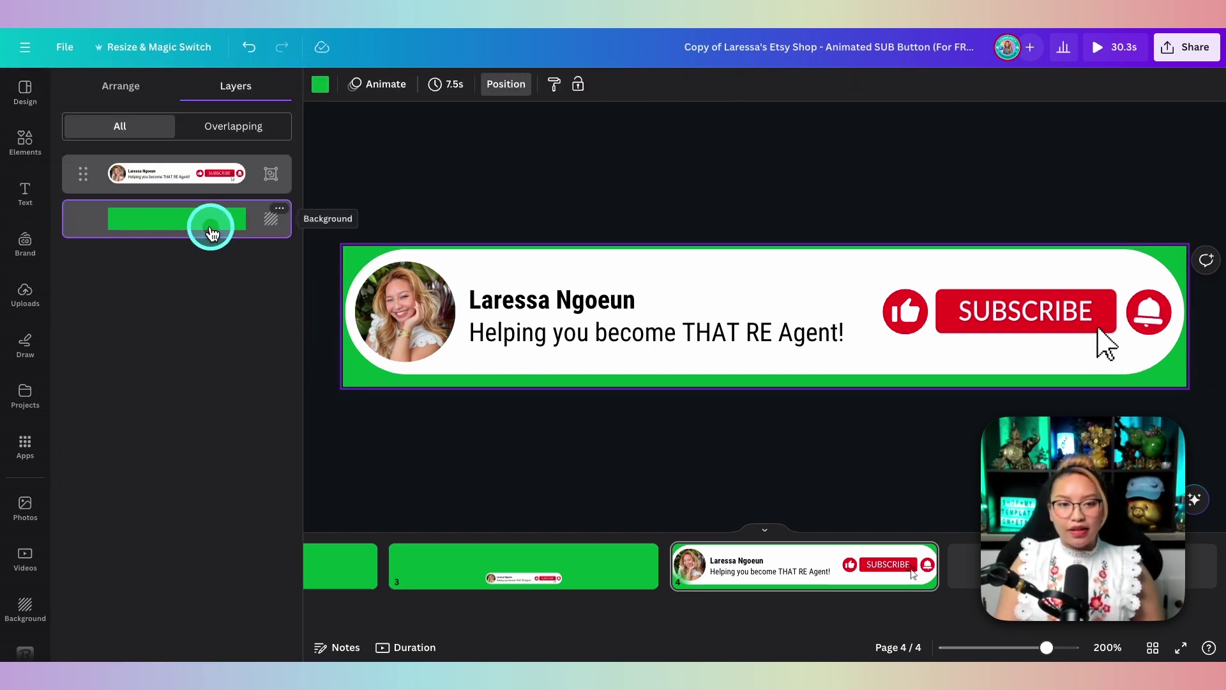
pyautogui.click(322, 87)
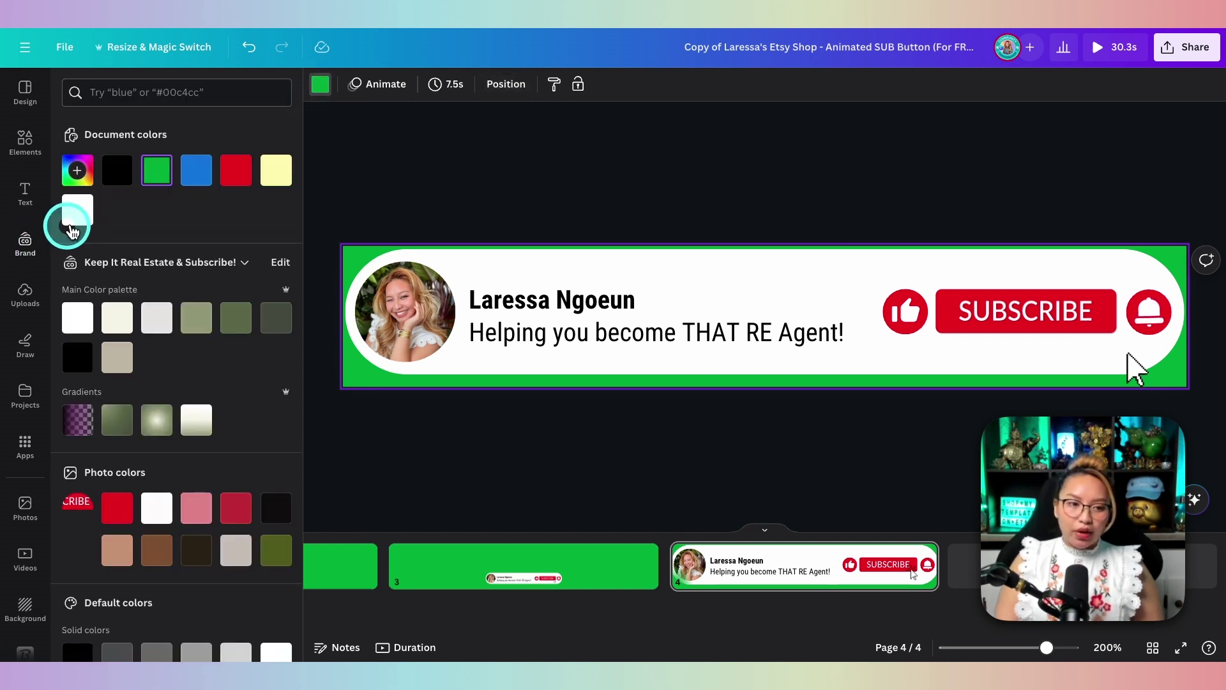
pyautogui.click(77, 212)
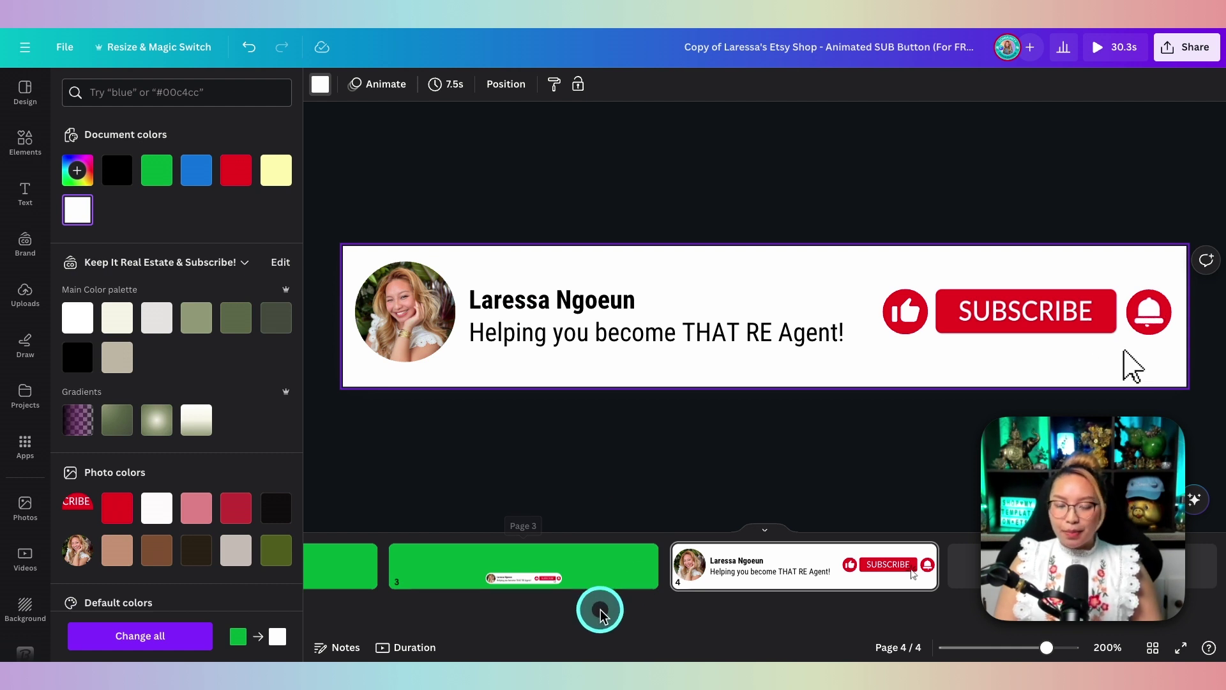
pyautogui.hscroll(-5, 604, 618)
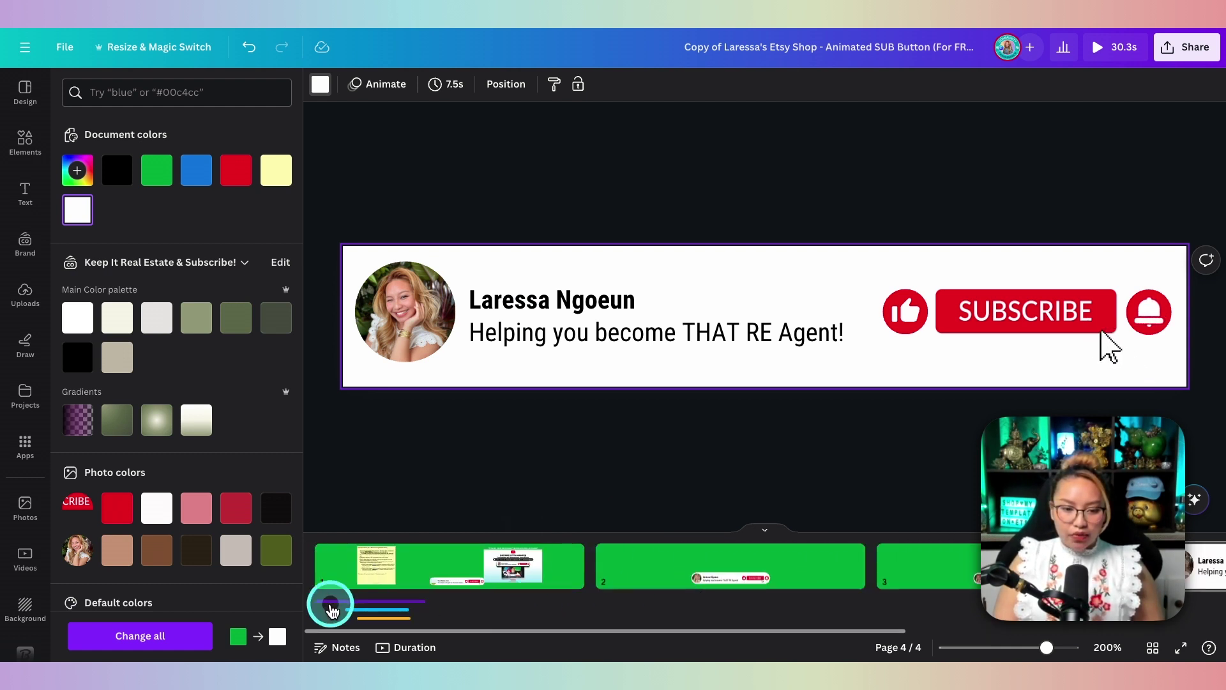
pyautogui.hscroll(5, 465, 618)
pyautogui.moveTo(700, 573); pyautogui.dragTo(312, 580)
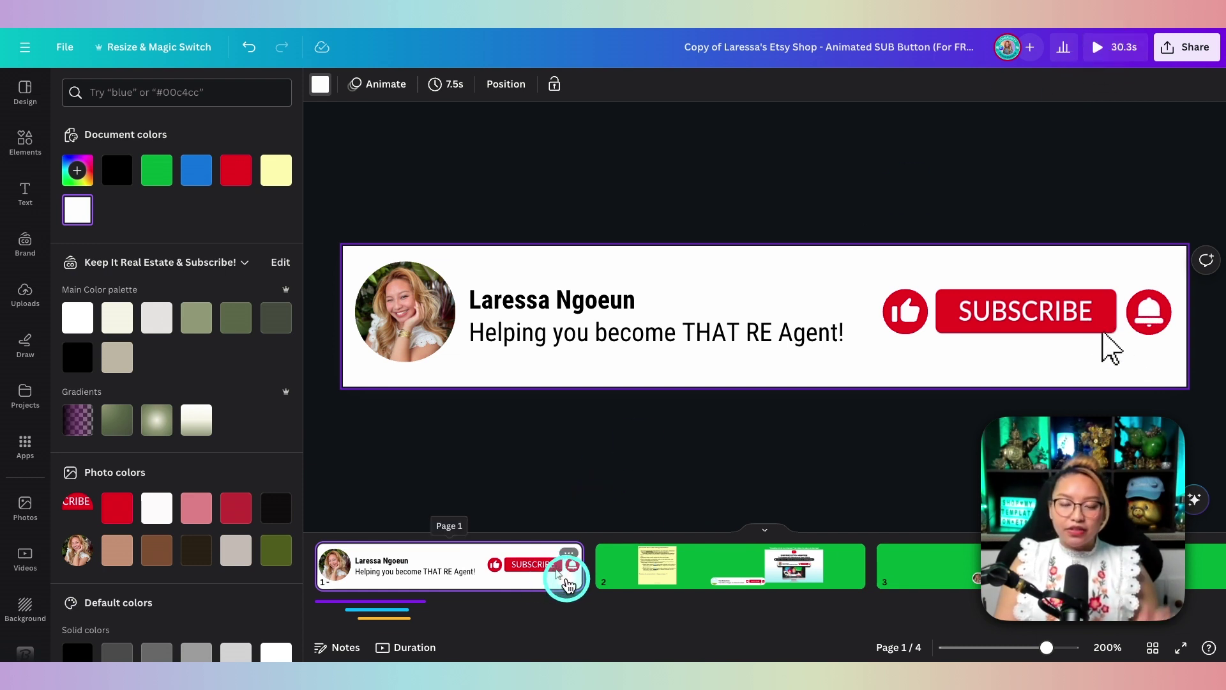
# Move the white banner page to the front and preview it full screen
pyautogui.click(324, 570)
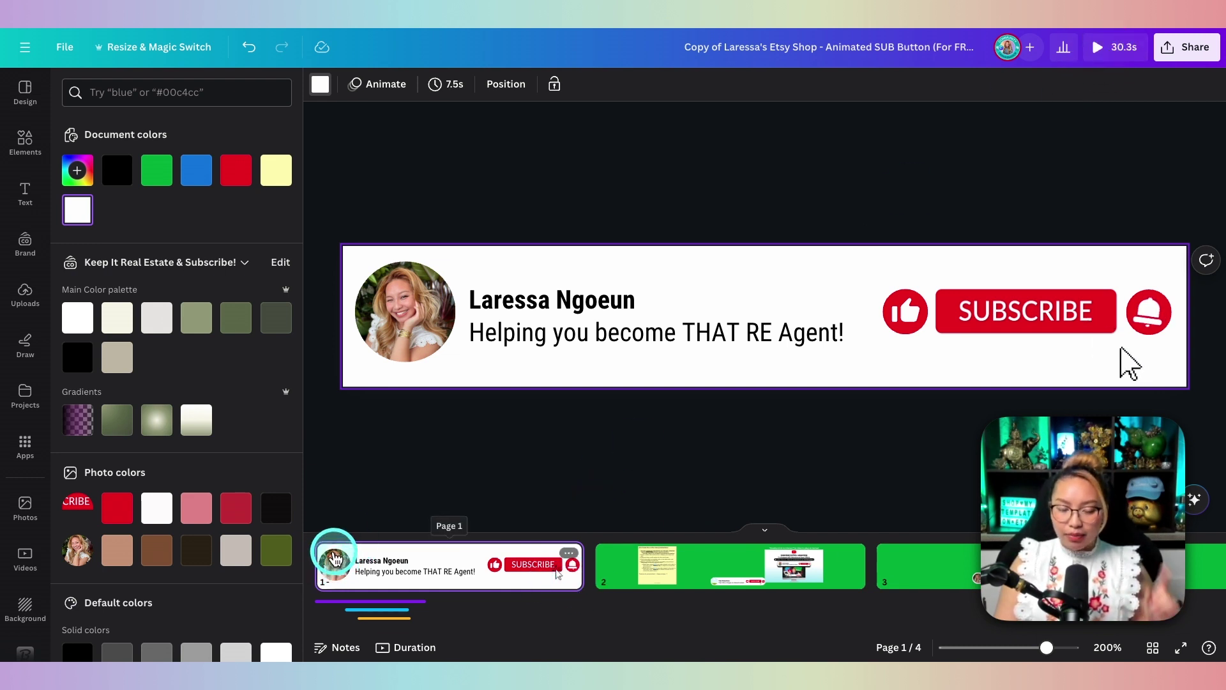
pyautogui.click(1123, 47)
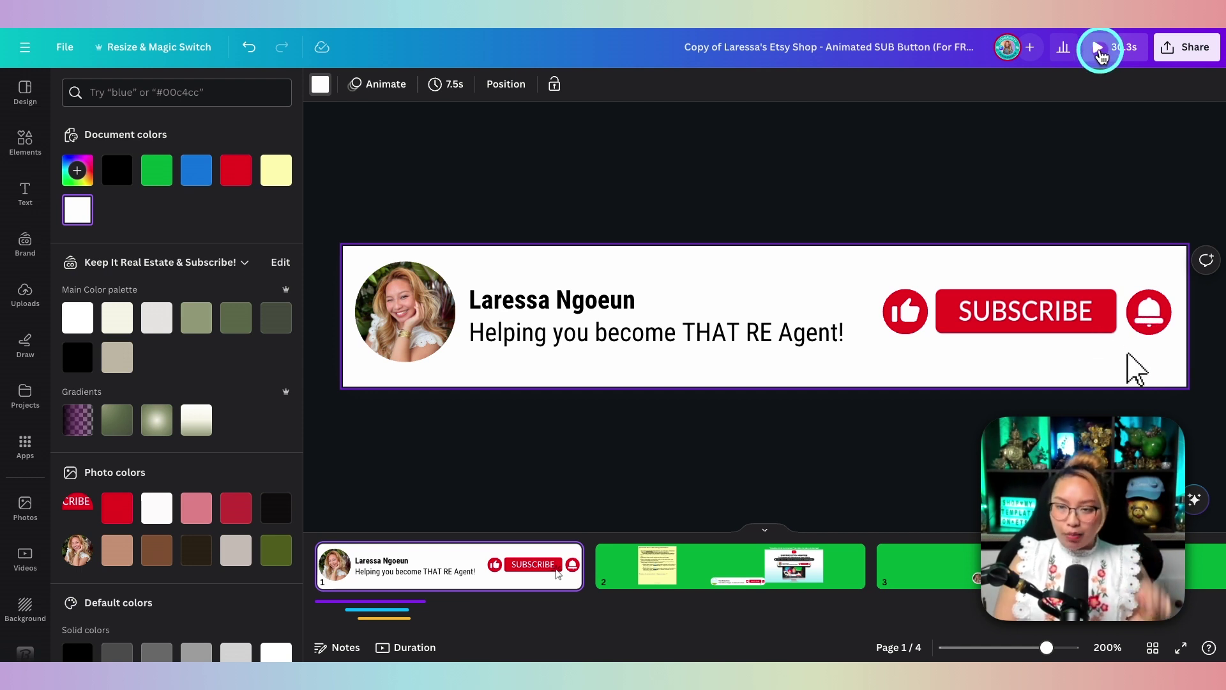
pyautogui.click(1103, 51)
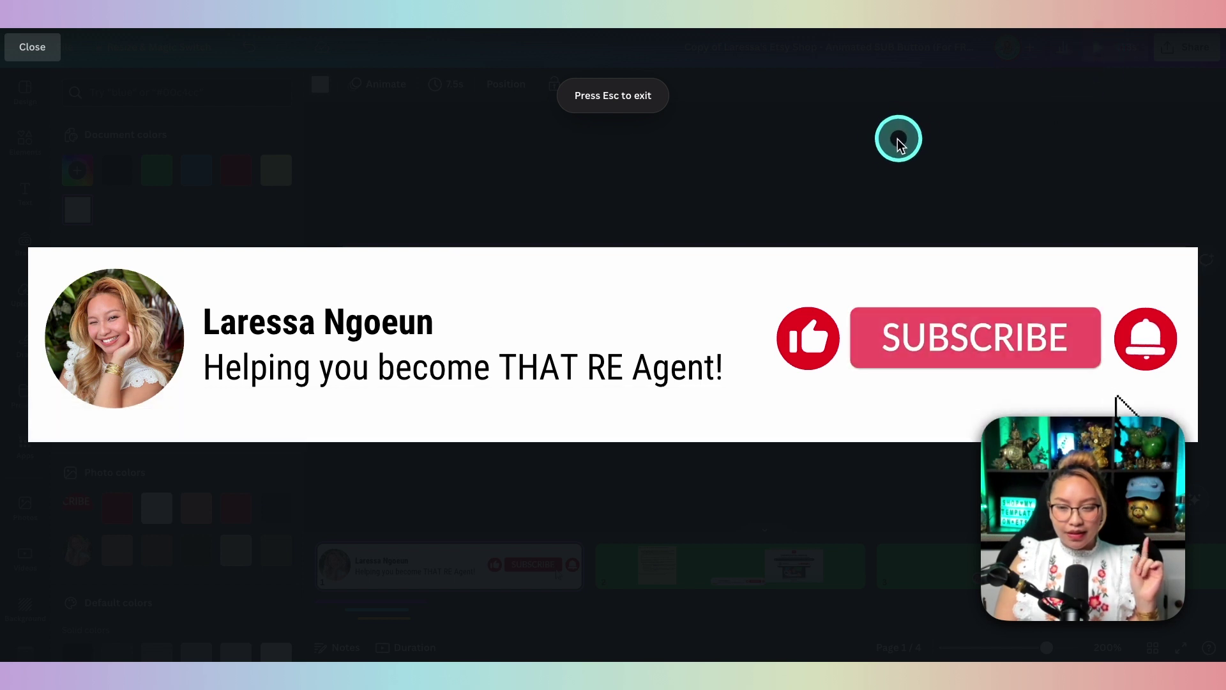
pyautogui.press('Escape')
# Delete the purple 3.1s audio clip and shift the blue audio clip to the page start
pyautogui.click(374, 610)
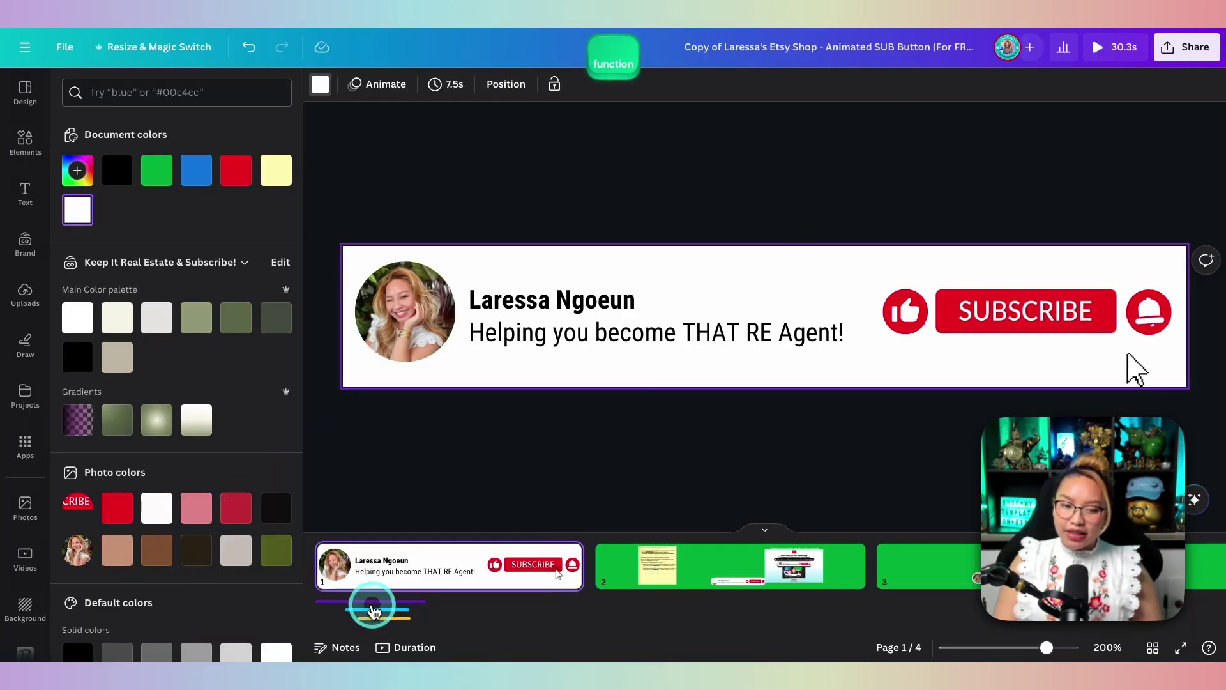
pyautogui.click(374, 610)
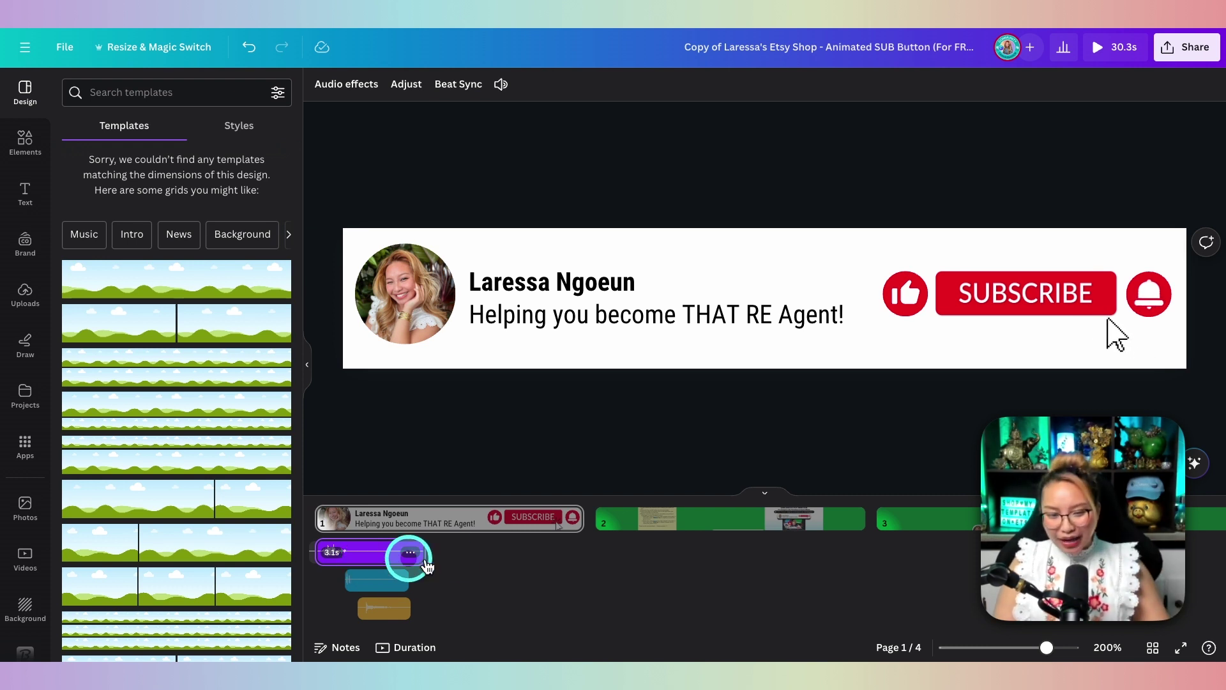
pyautogui.press('Delete')
pyautogui.click(1100, 47)
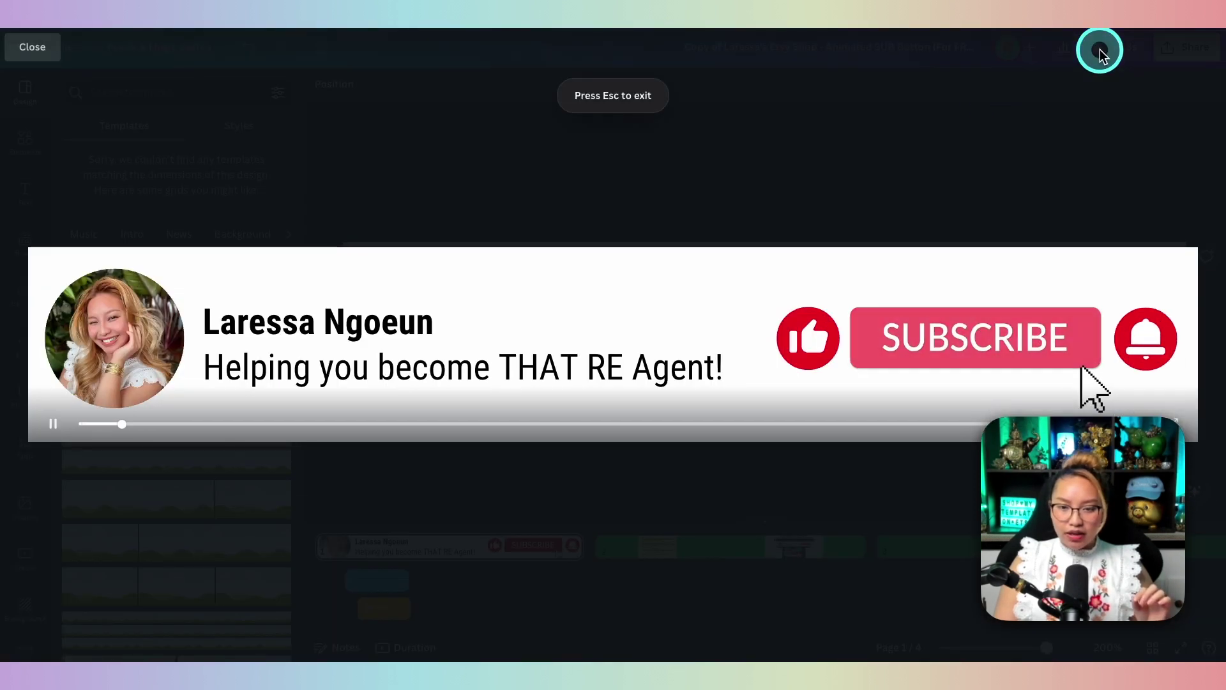
pyautogui.press('Escape')
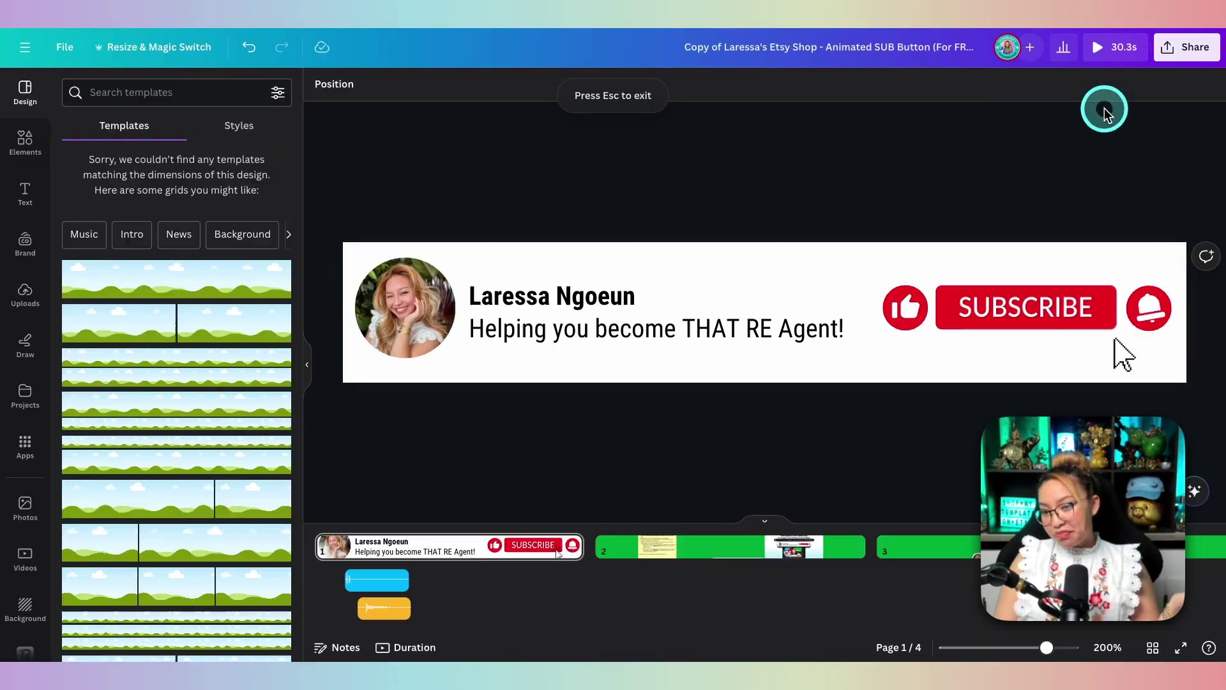
pyautogui.moveTo(379, 581)
pyautogui.mouseDown()
pyautogui.moveTo(355, 580)
pyautogui.moveTo(362, 607)
pyautogui.mouseUp()
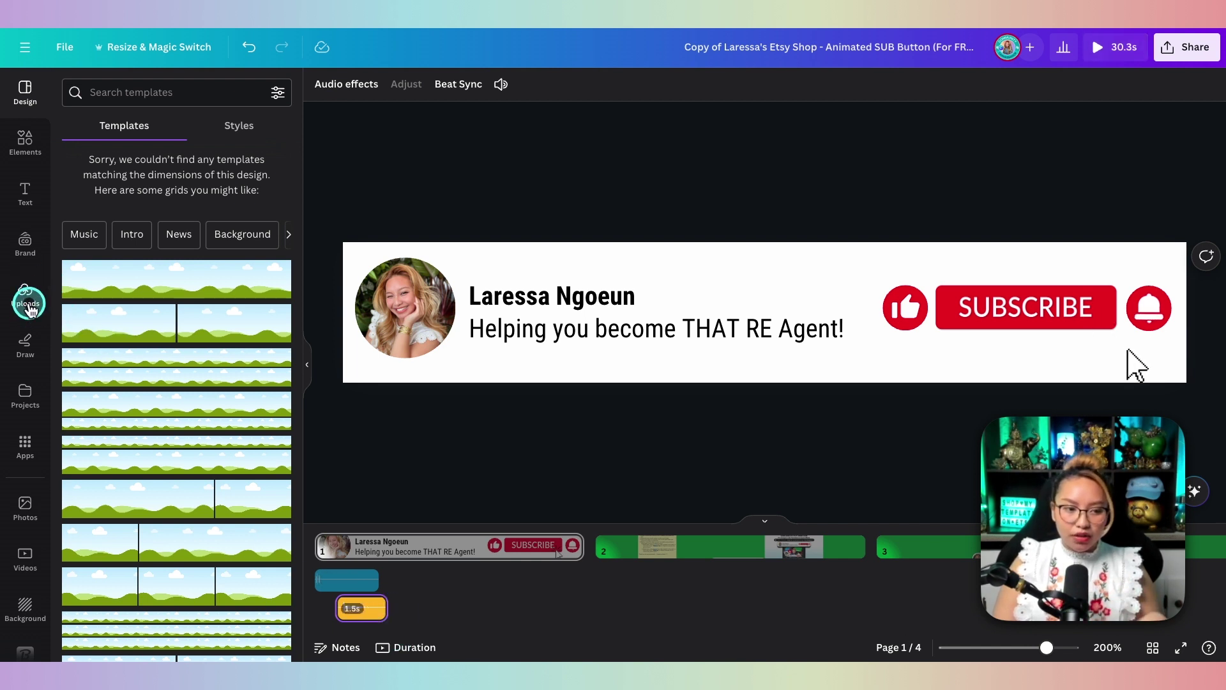
pyautogui.click(46, 293)
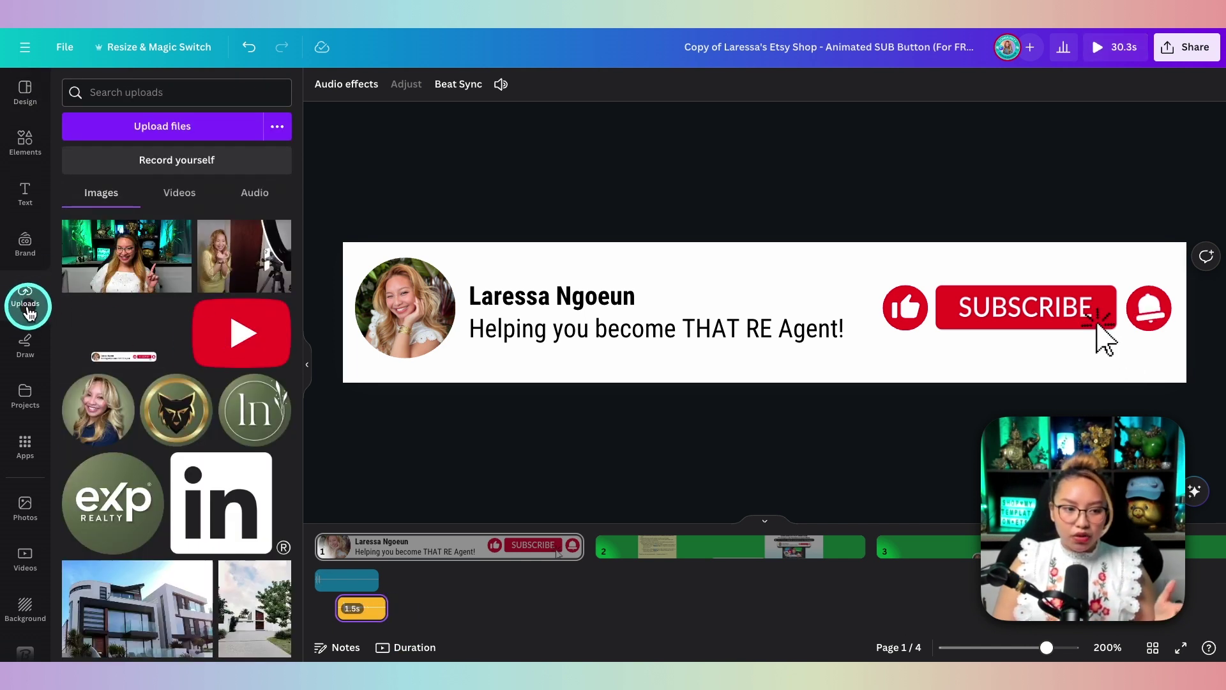
# Open Canva's audio library, add Keyboard Keys Clicking to the timeline, then undo it
pyautogui.click(255, 193)
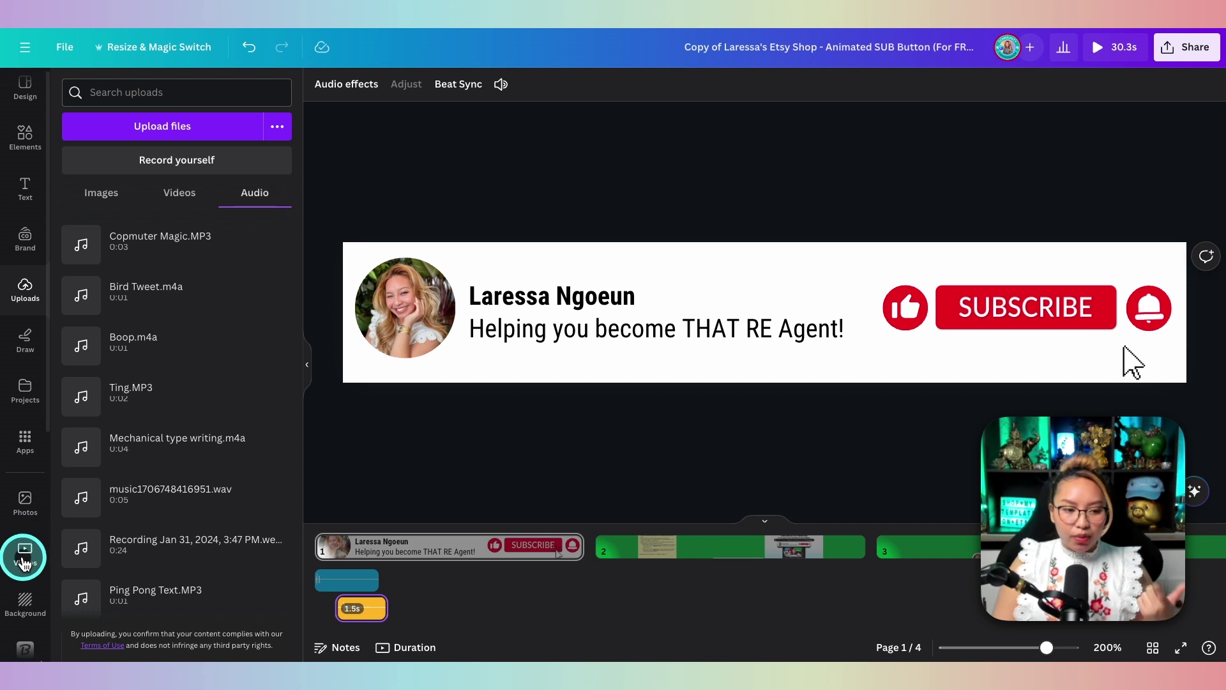
pyautogui.click(26, 441)
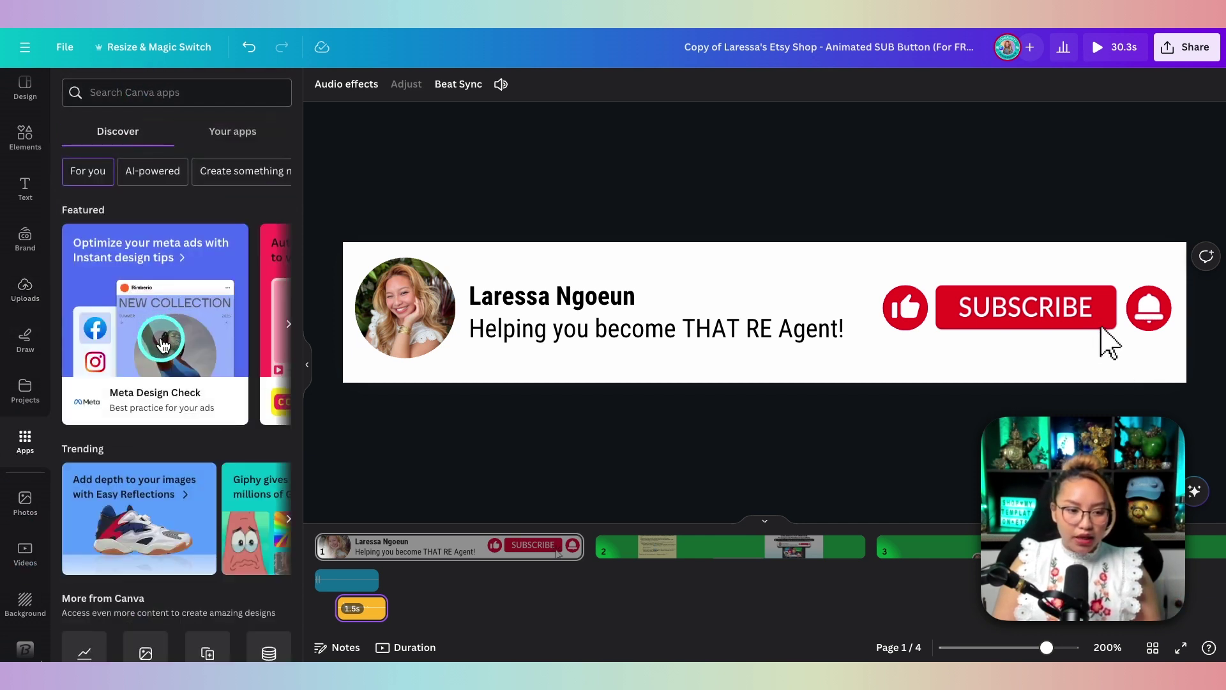
pyautogui.scroll(-3, 158, 335)
pyautogui.scroll(-3, 159, 431)
pyautogui.scroll(-2, 159, 480)
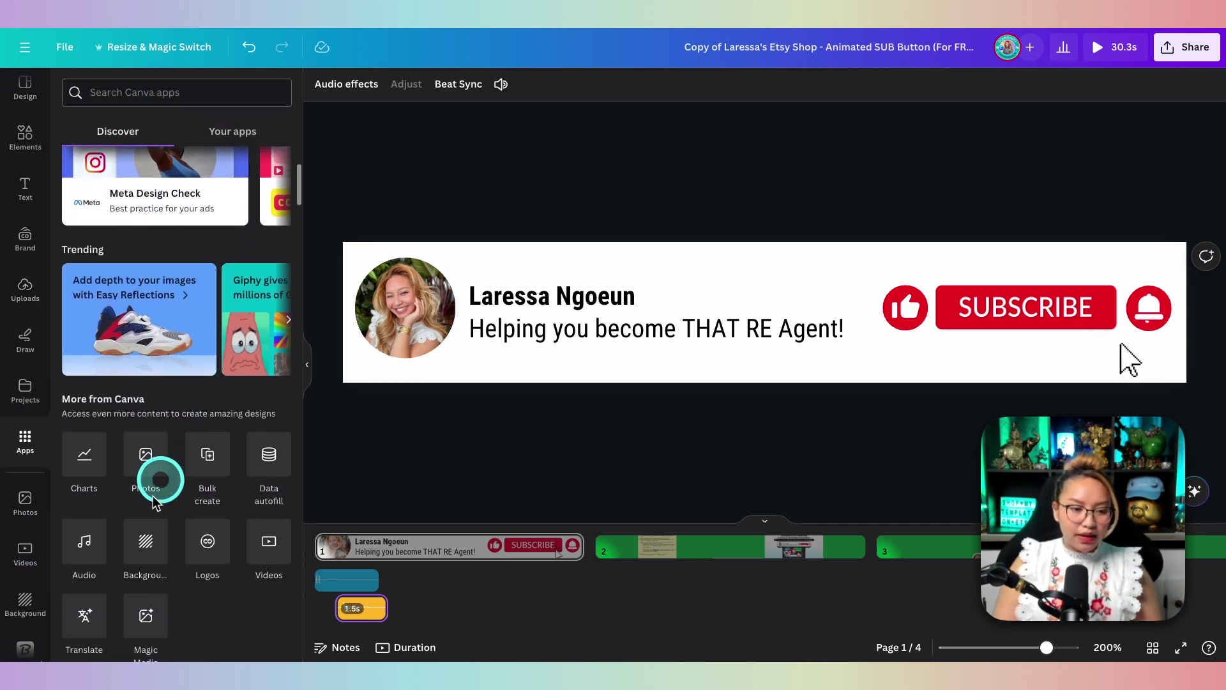
pyautogui.click(84, 551)
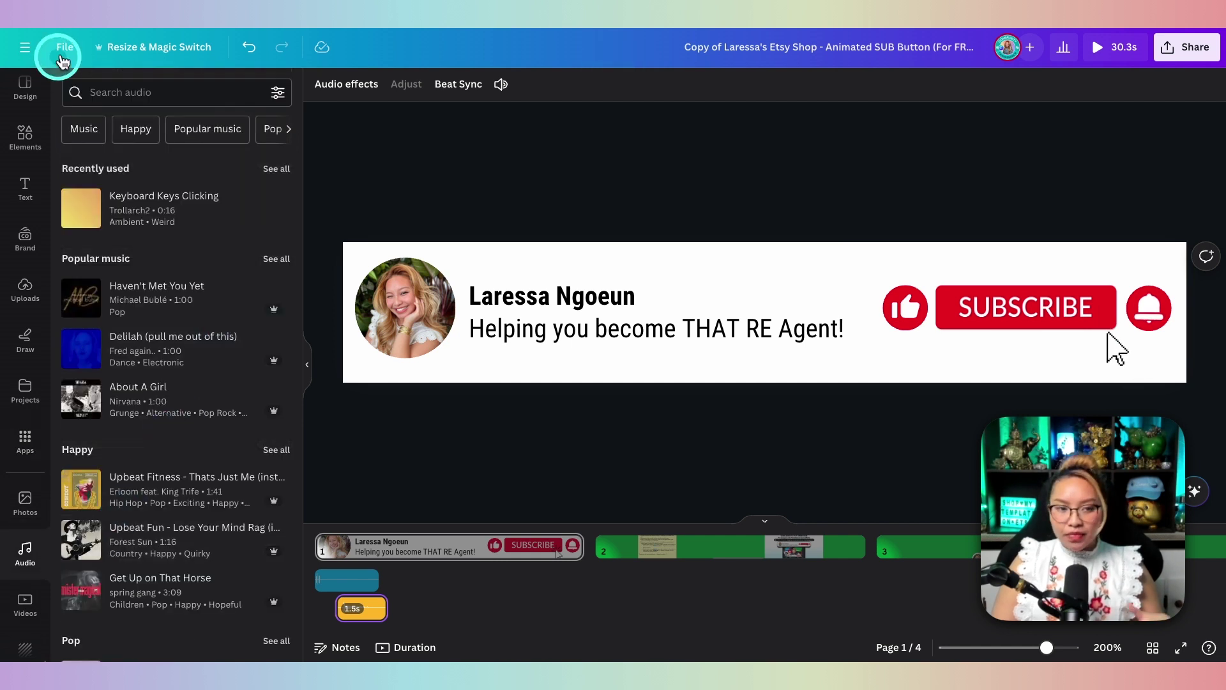
pyautogui.click(110, 92)
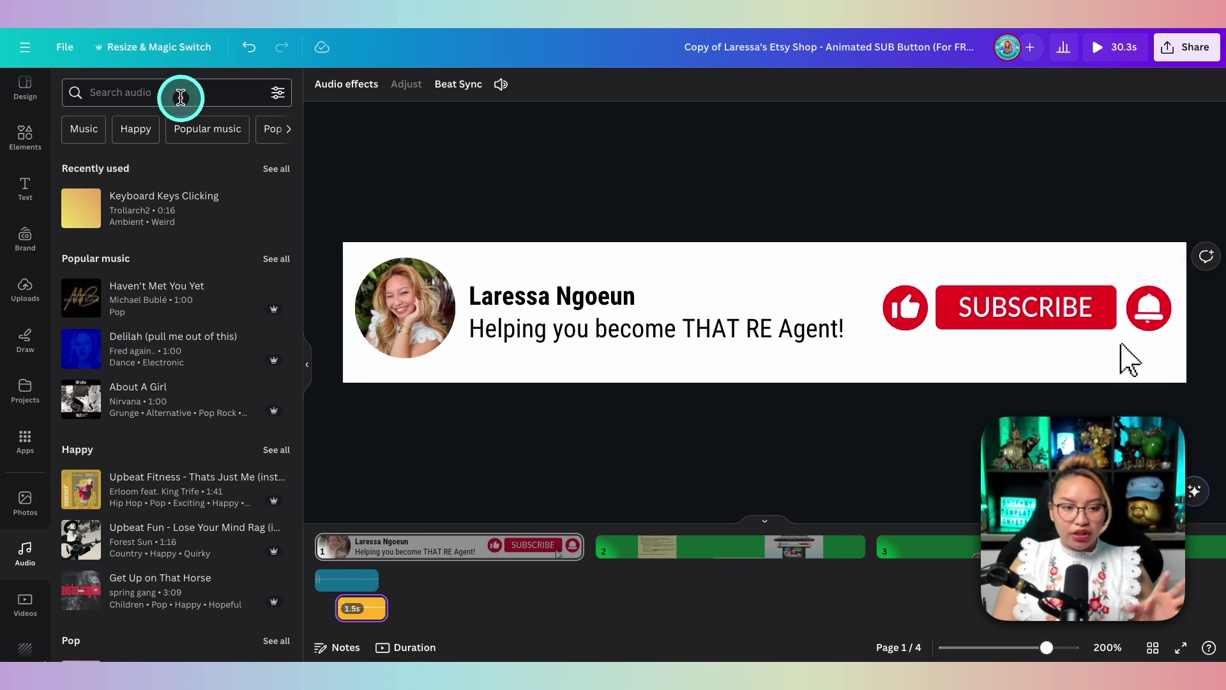
pyautogui.moveTo(144, 208); pyautogui.dragTo(474, 610)
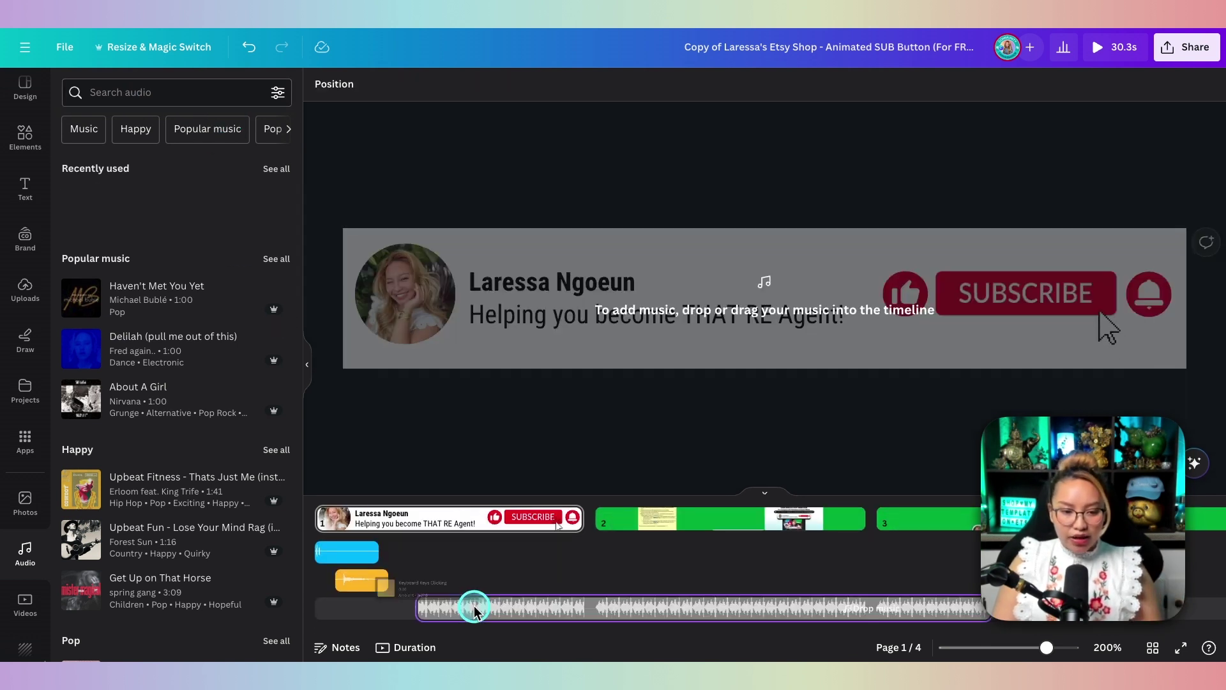
pyautogui.hotkey('ctrl', 'z')
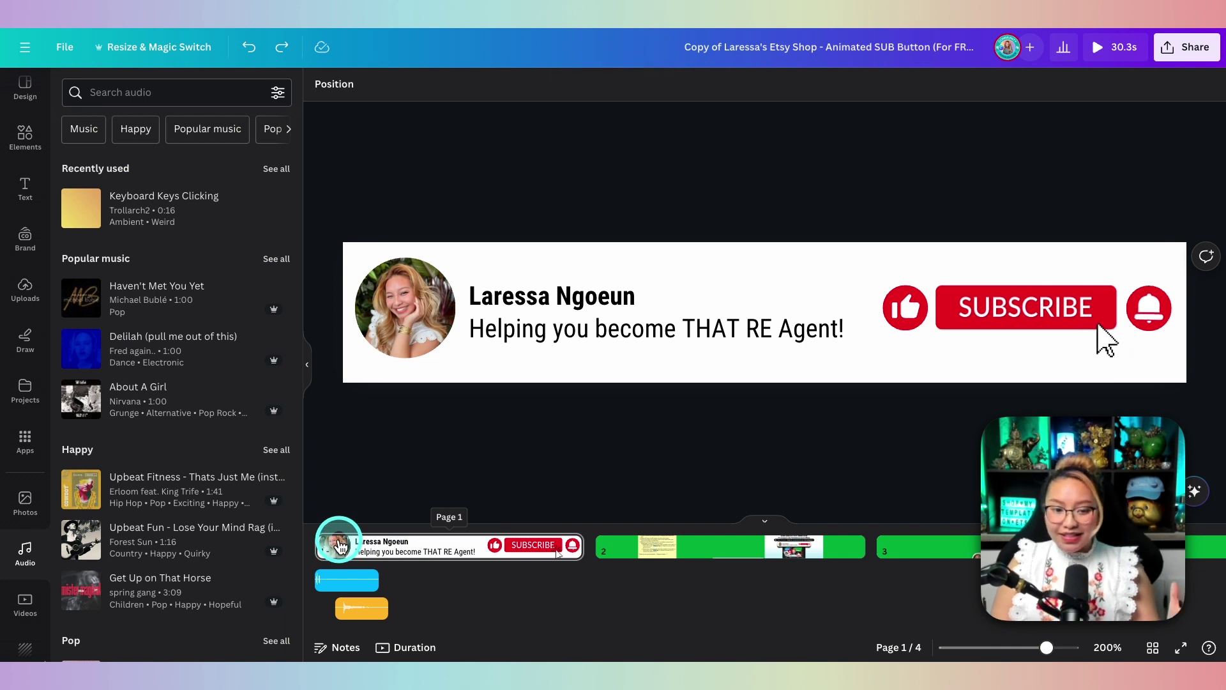
# Preview the banner, then download only page 1 as an MP4 video
pyautogui.click(1102, 48)
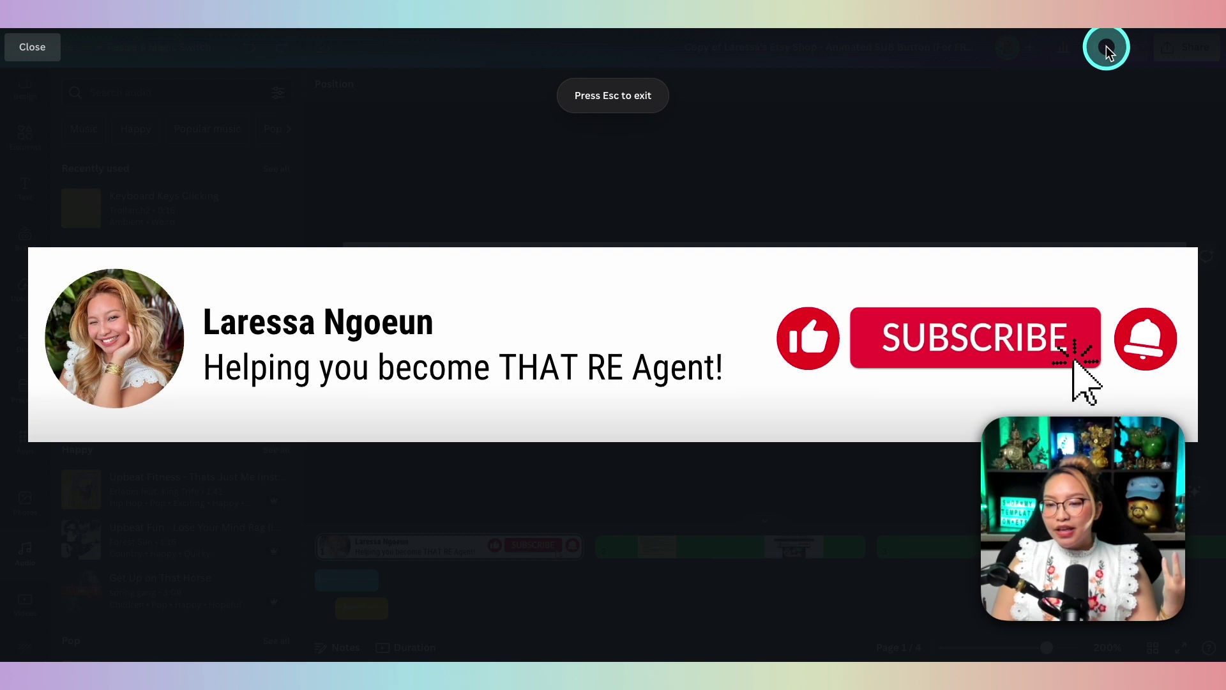
pyautogui.press('Escape')
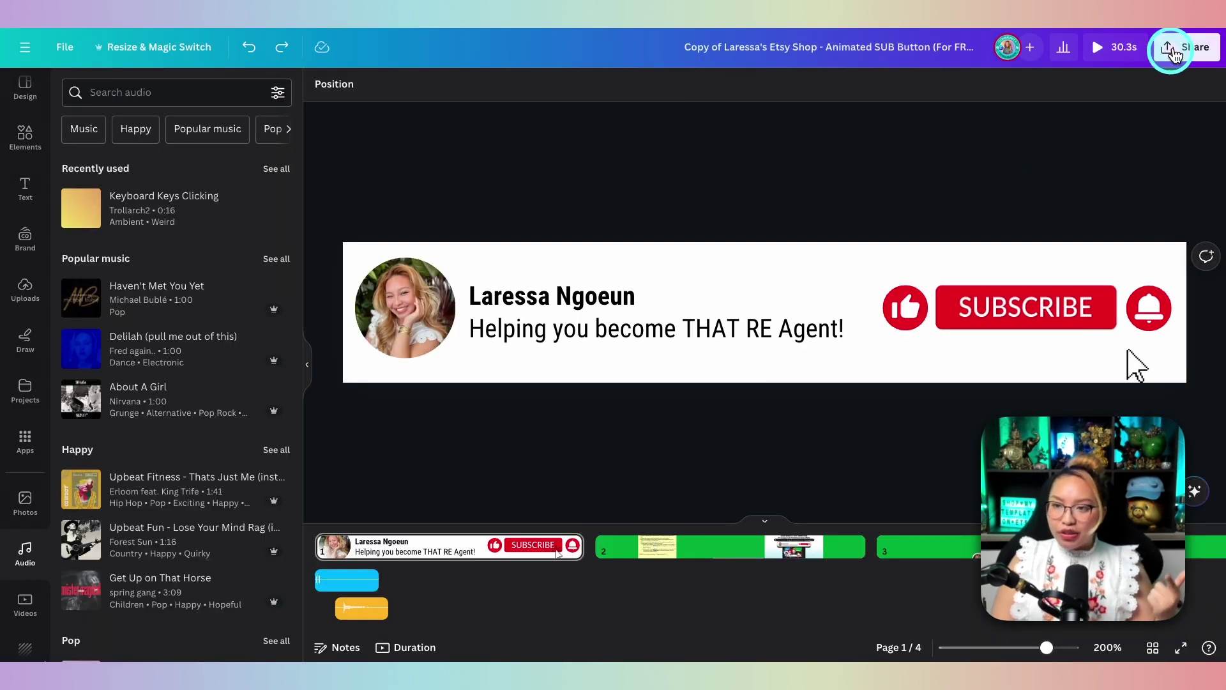
pyautogui.click(1172, 53)
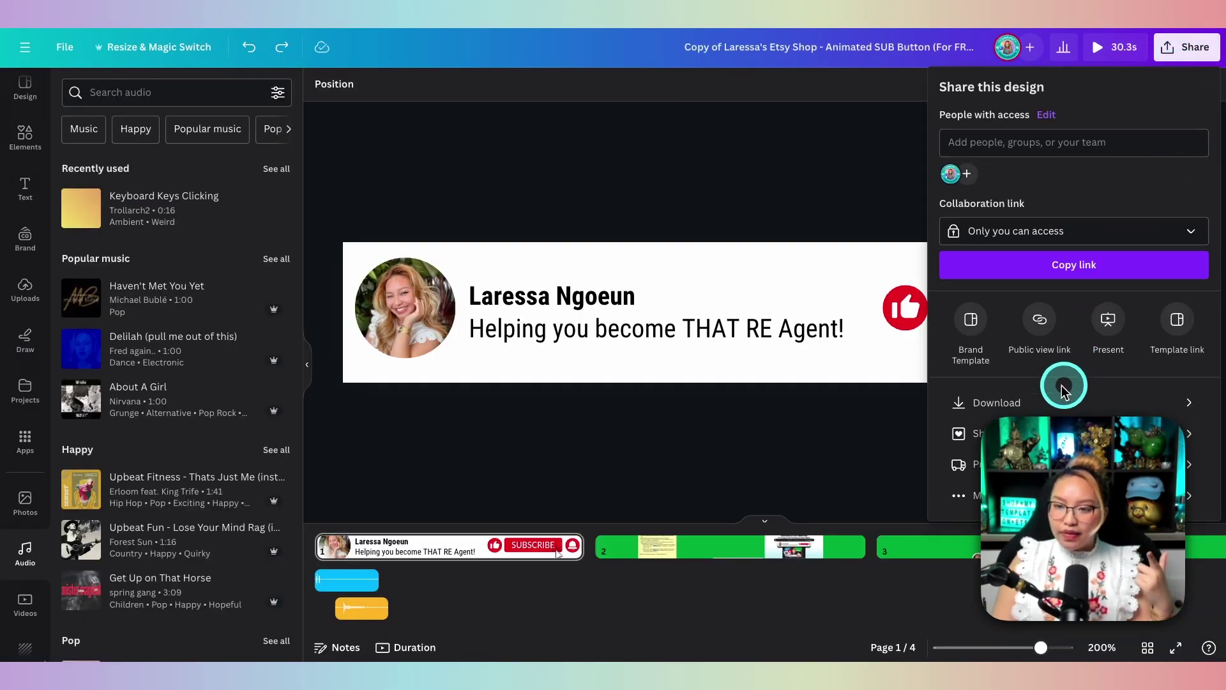
pyautogui.click(1045, 401)
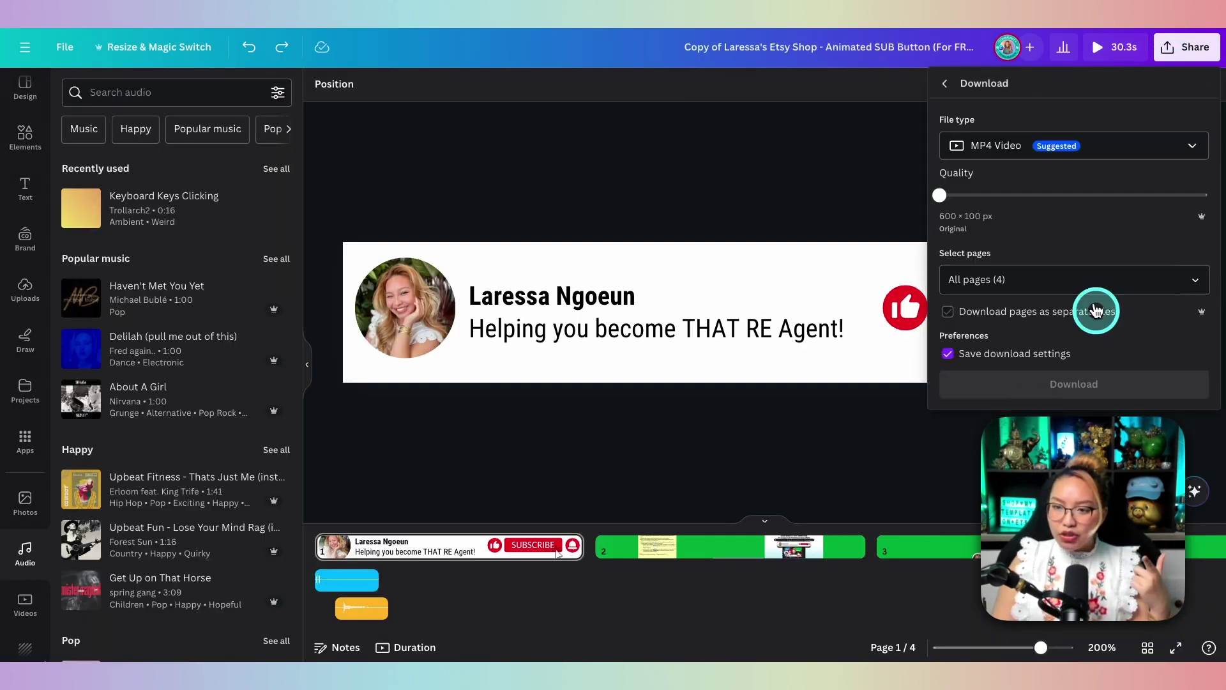
pyautogui.click(1026, 284)
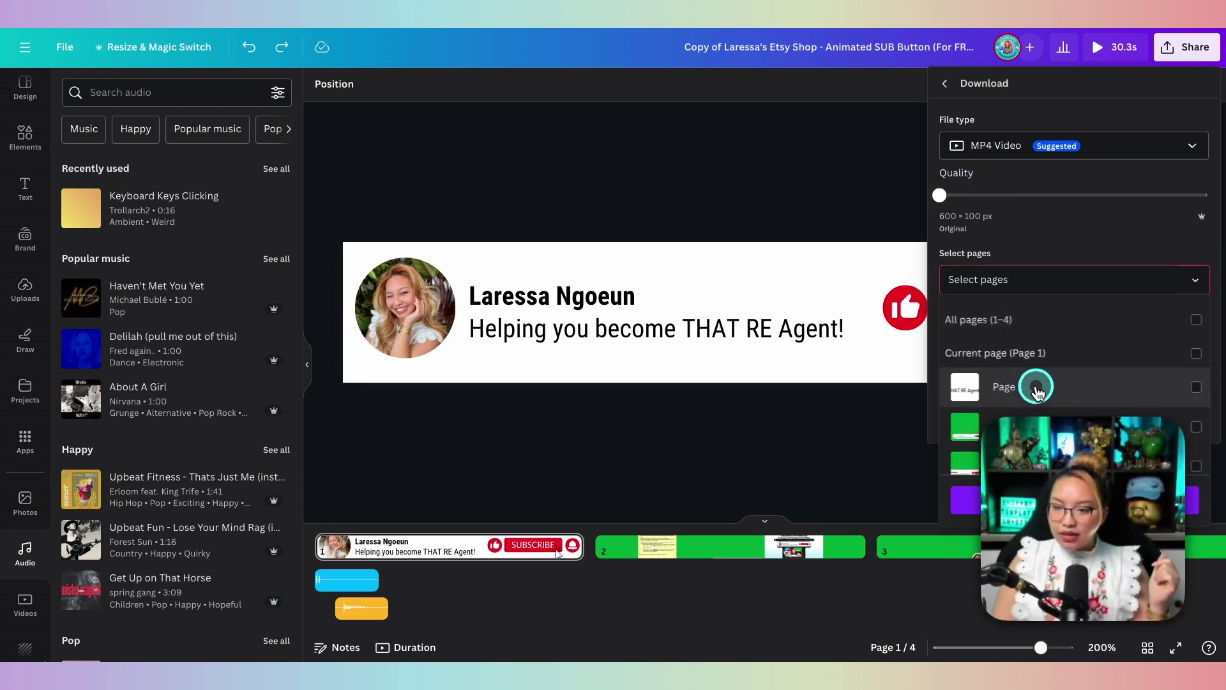
pyautogui.click(1038, 388)
pyautogui.click(1054, 506)
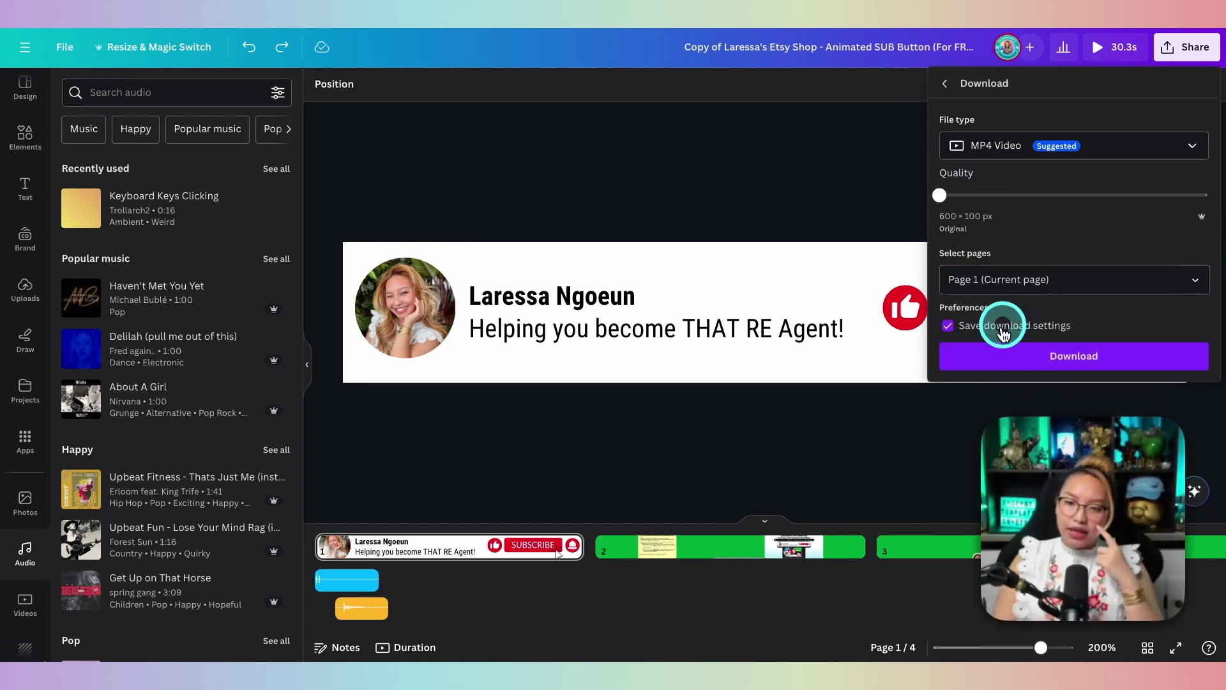
pyautogui.click(1000, 352)
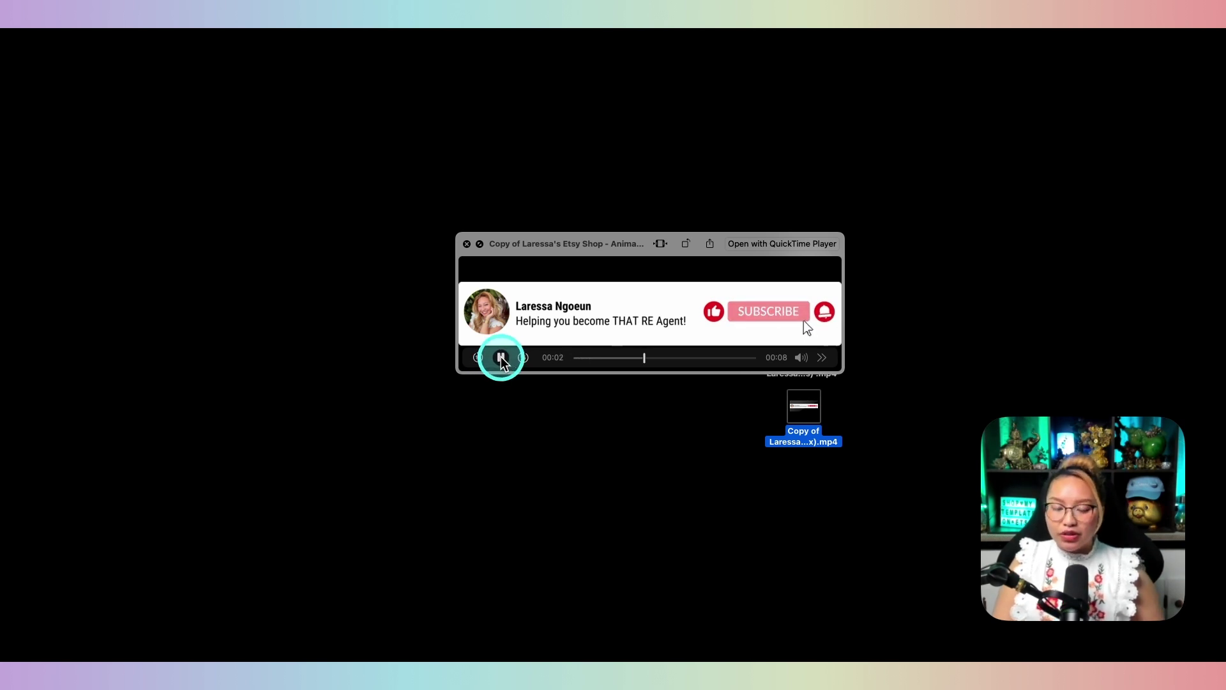
# Close the Quick Look preview of the downloaded subscribe-button MP4
pyautogui.press('space')
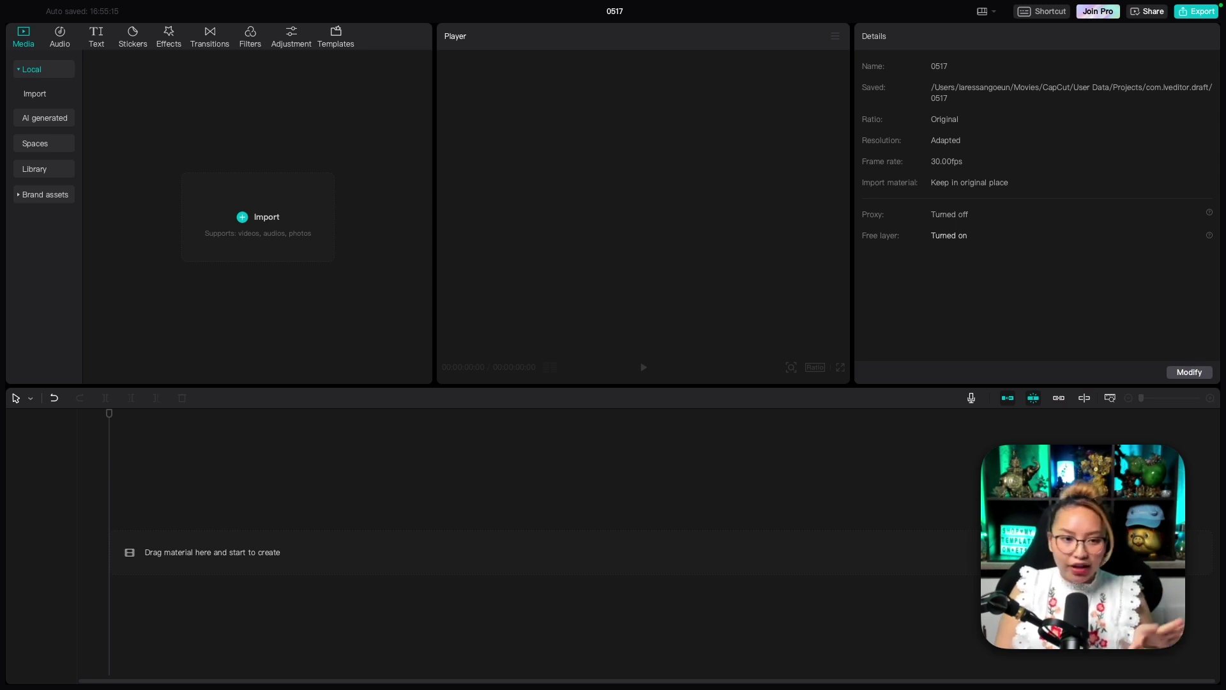
# Import the Sub button folder into CapCut's media and open it to list its files
pyautogui.moveTo(898, 326); pyautogui.dragTo(317, 241)
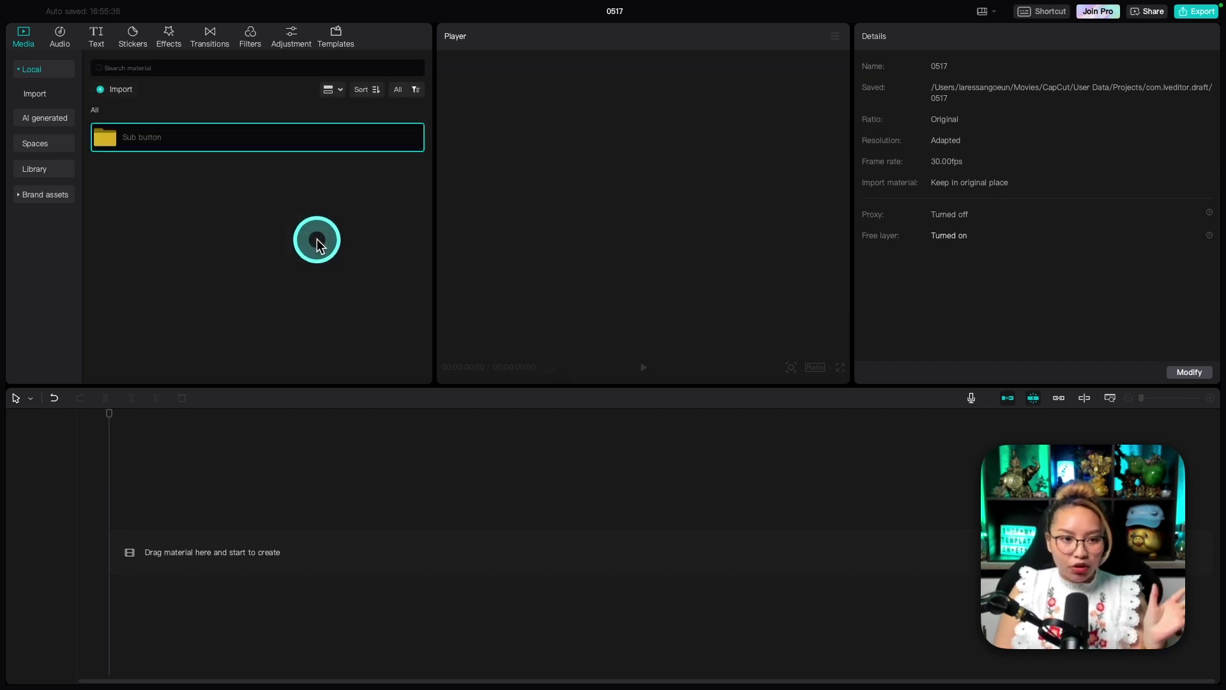
pyautogui.doubleClick(141, 143)
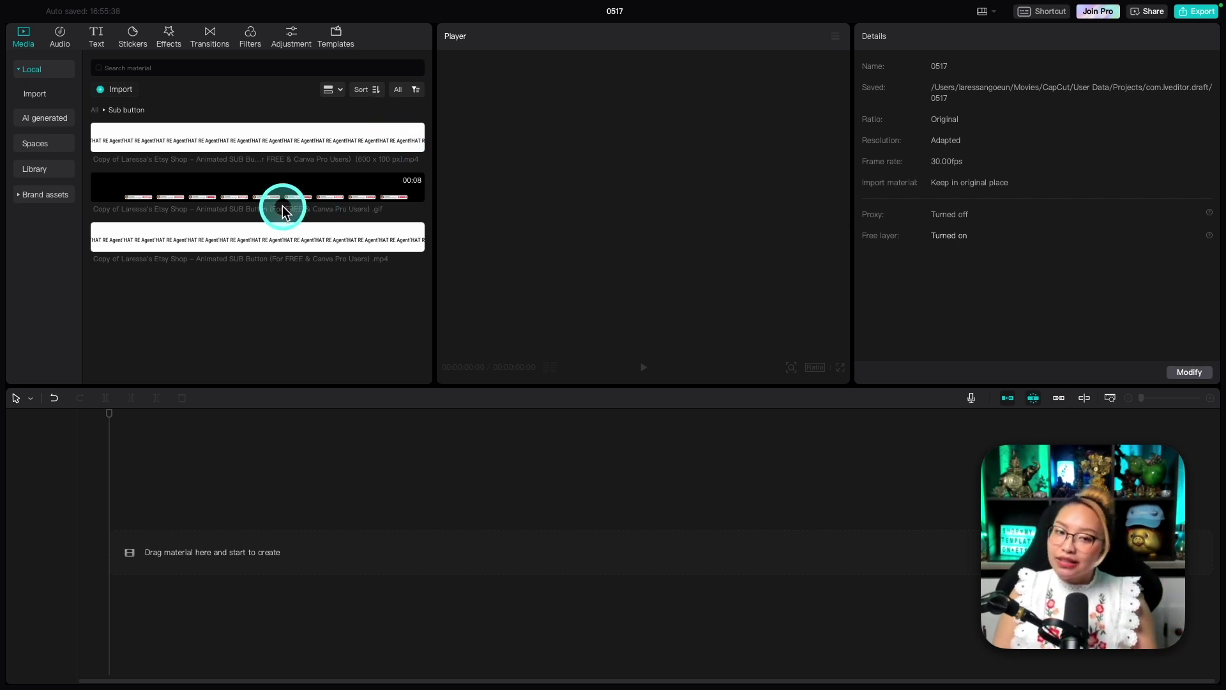
pyautogui.moveTo(257, 190)
pyautogui.moveTo(197, 194); pyautogui.dragTo(135, 563)
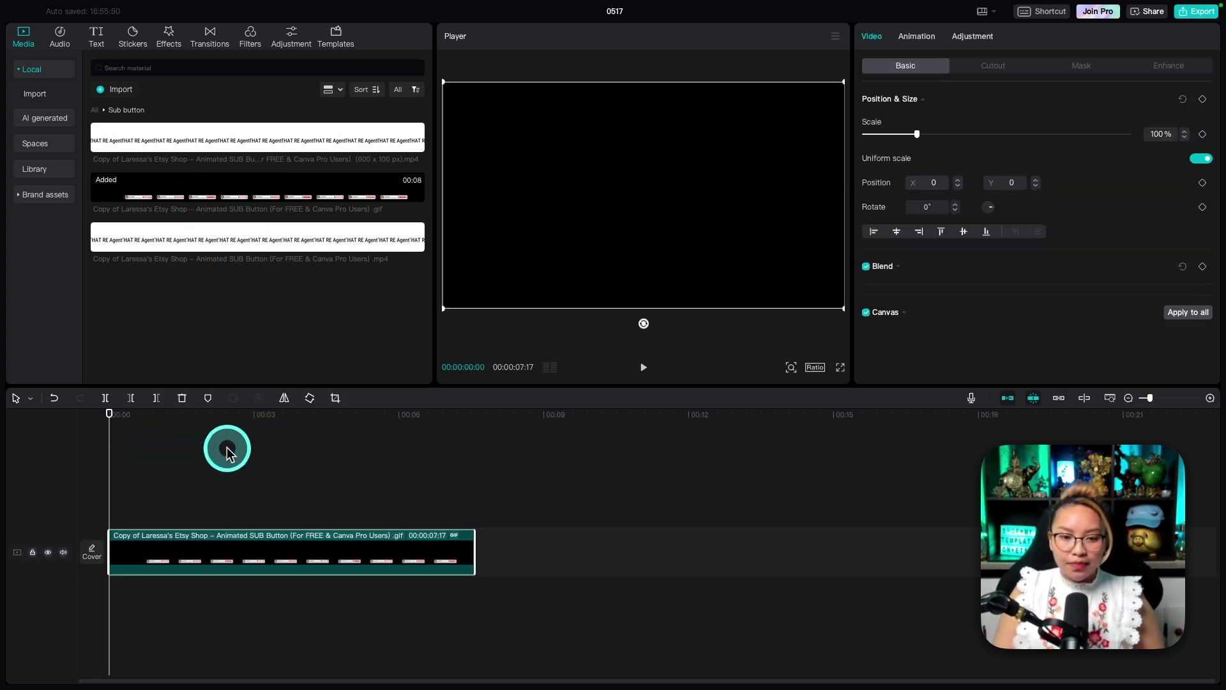
pyautogui.press('space')
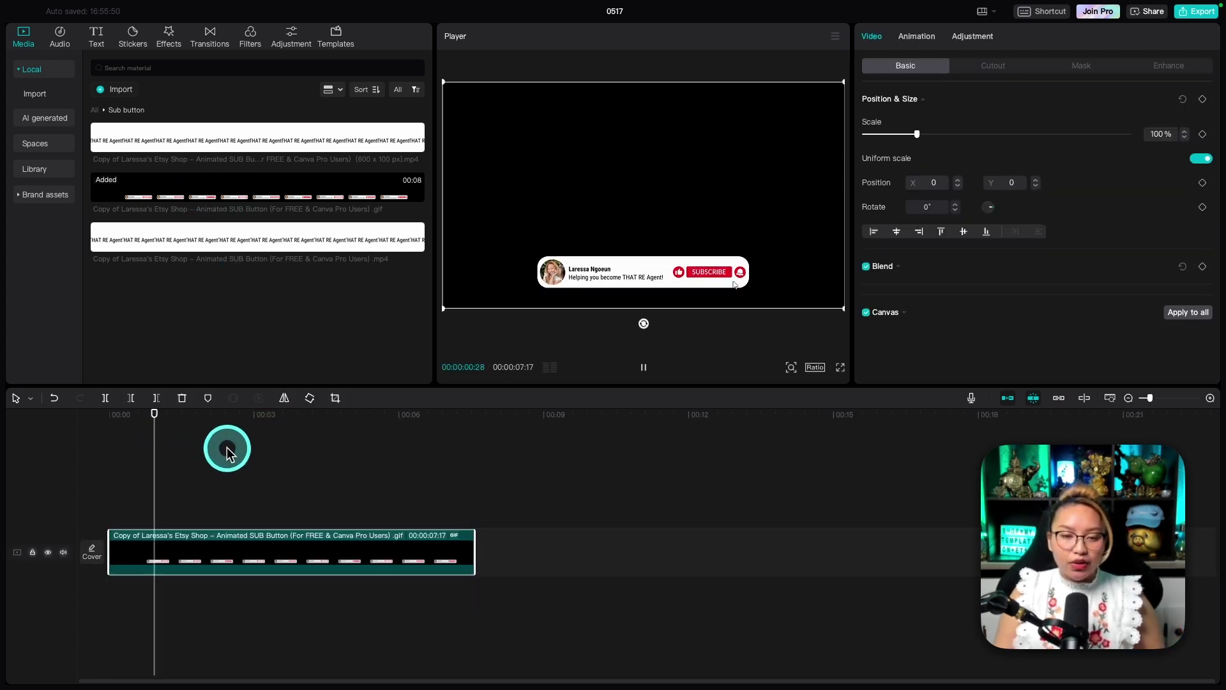
pyautogui.press('space')
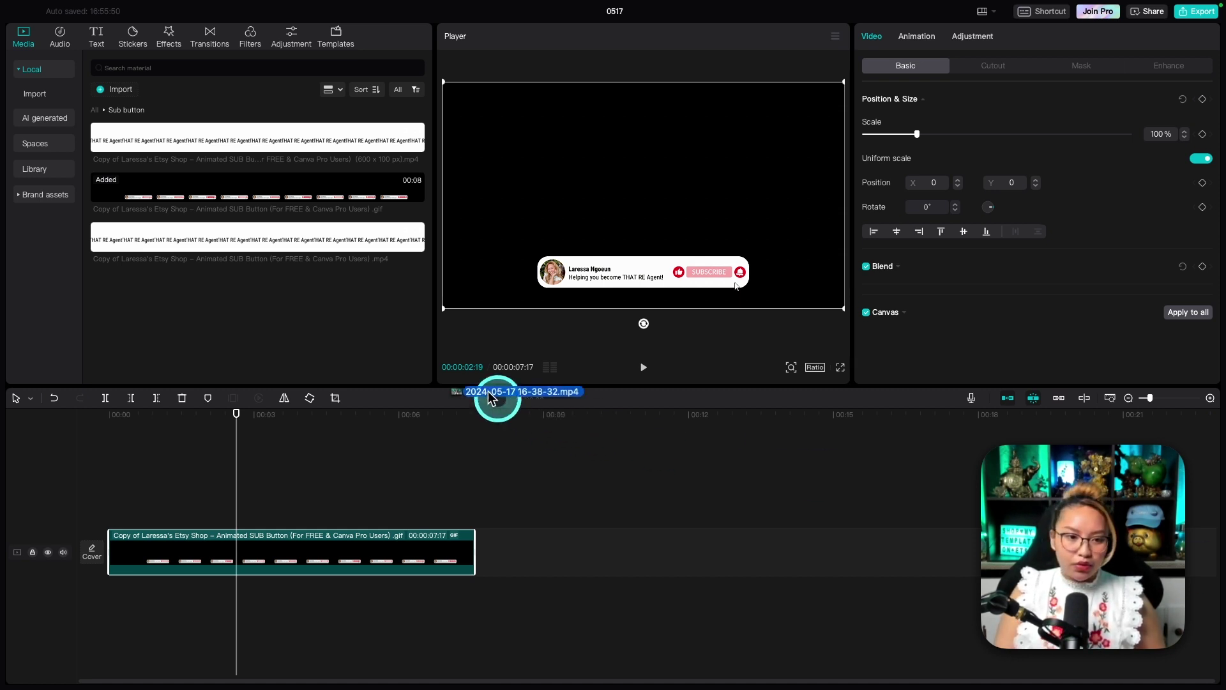
pyautogui.moveTo(736, 285); pyautogui.dragTo(275, 312)
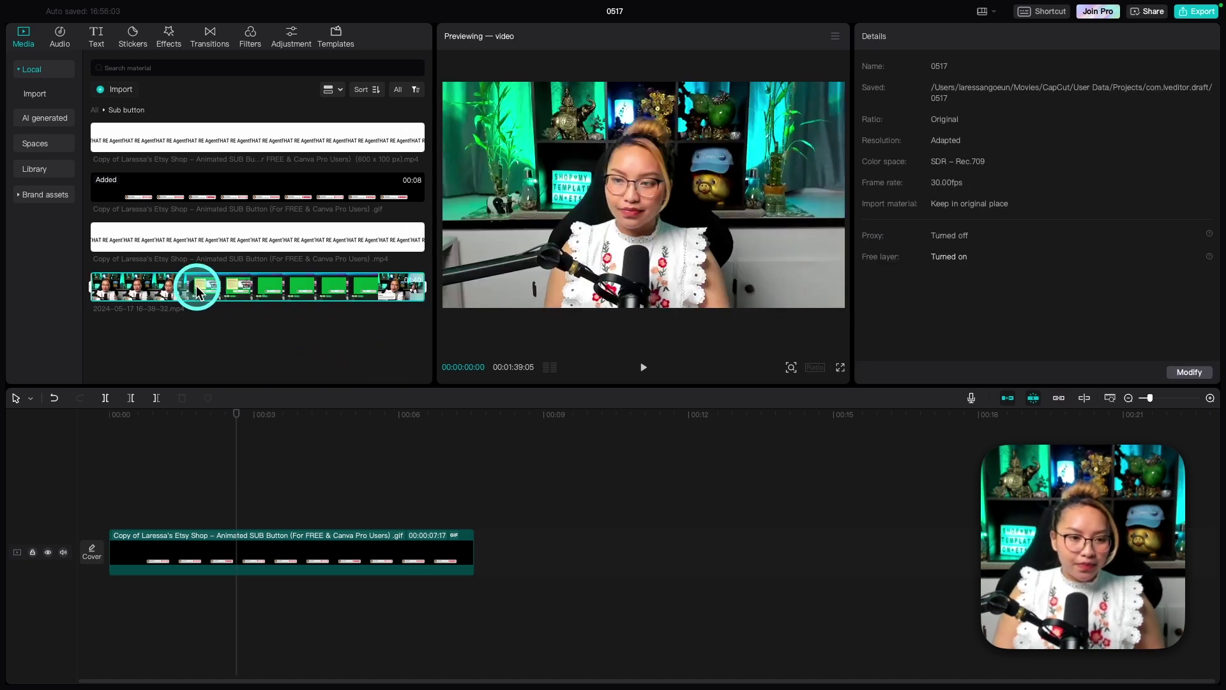
pyautogui.moveTo(193, 283)
pyautogui.mouseDown()
pyautogui.moveTo(115, 585)
pyautogui.moveTo(221, 508)
pyautogui.mouseUp()
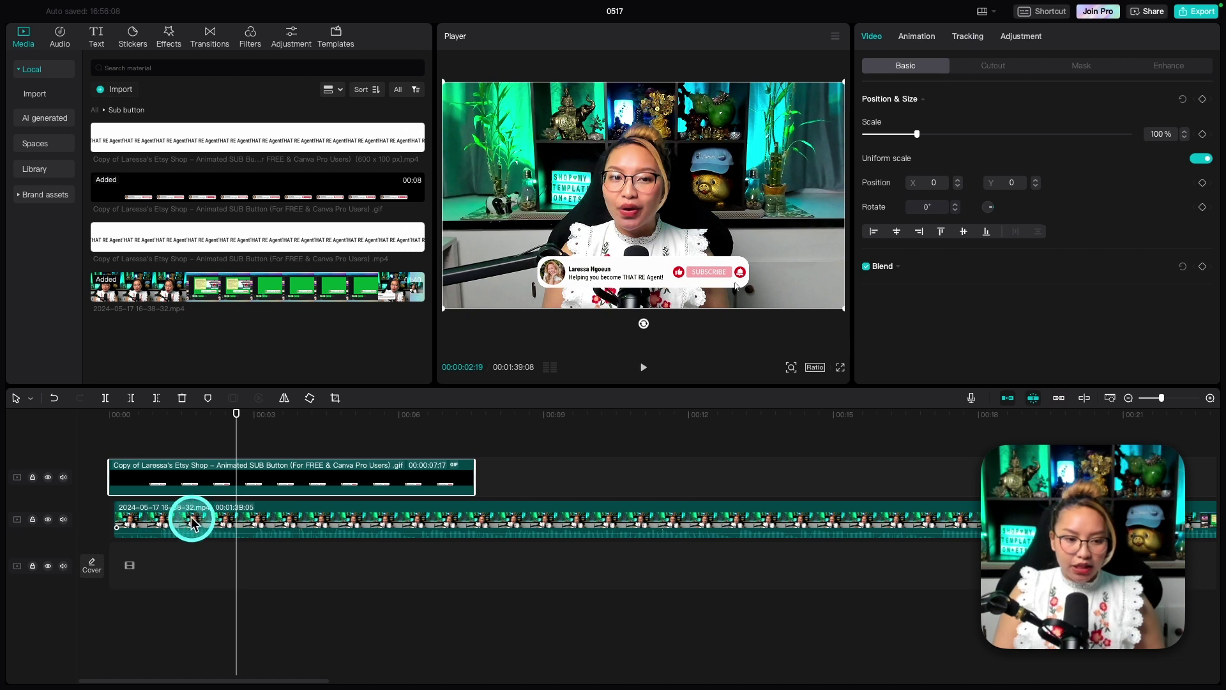
pyautogui.click(63, 519)
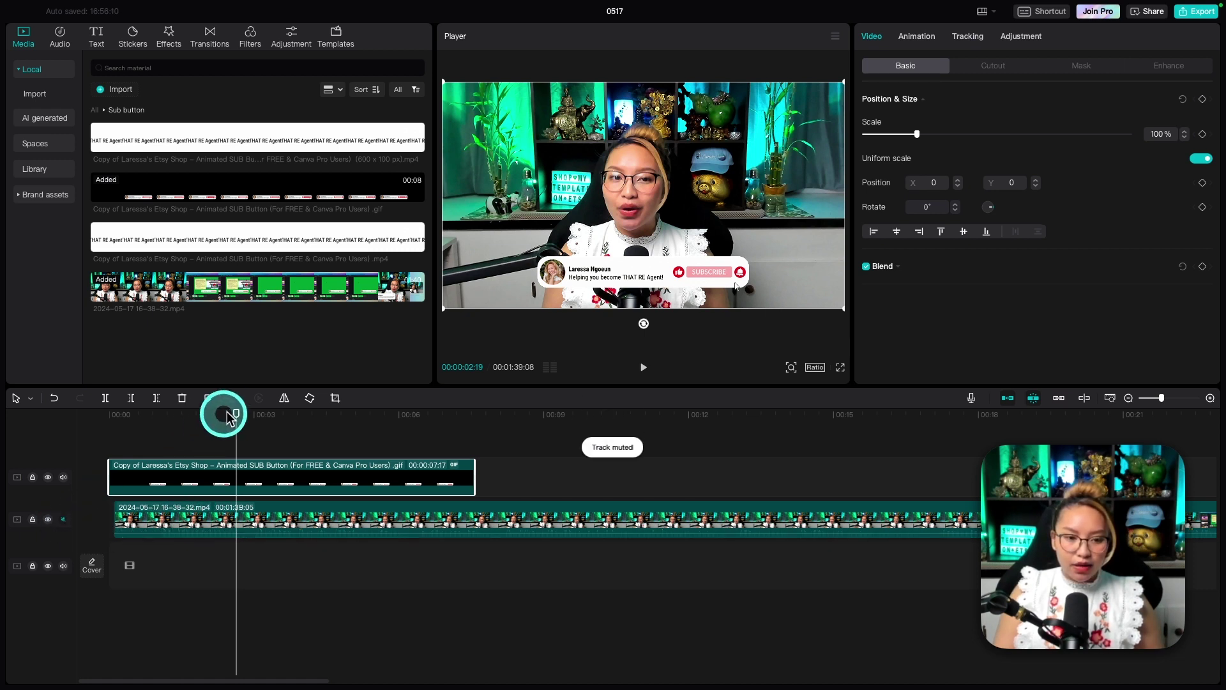
# Play back the GIF over the presenter recording from the timeline start
pyautogui.moveTo(236, 414); pyautogui.dragTo(86, 418)
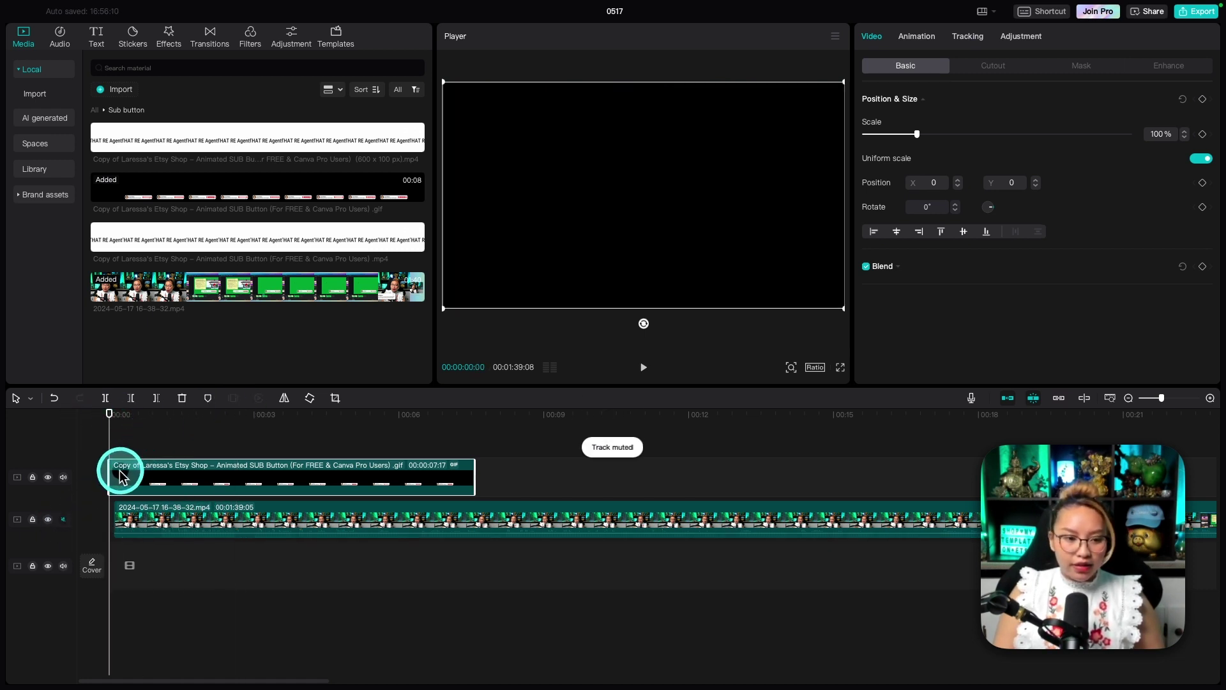
pyautogui.click(163, 518)
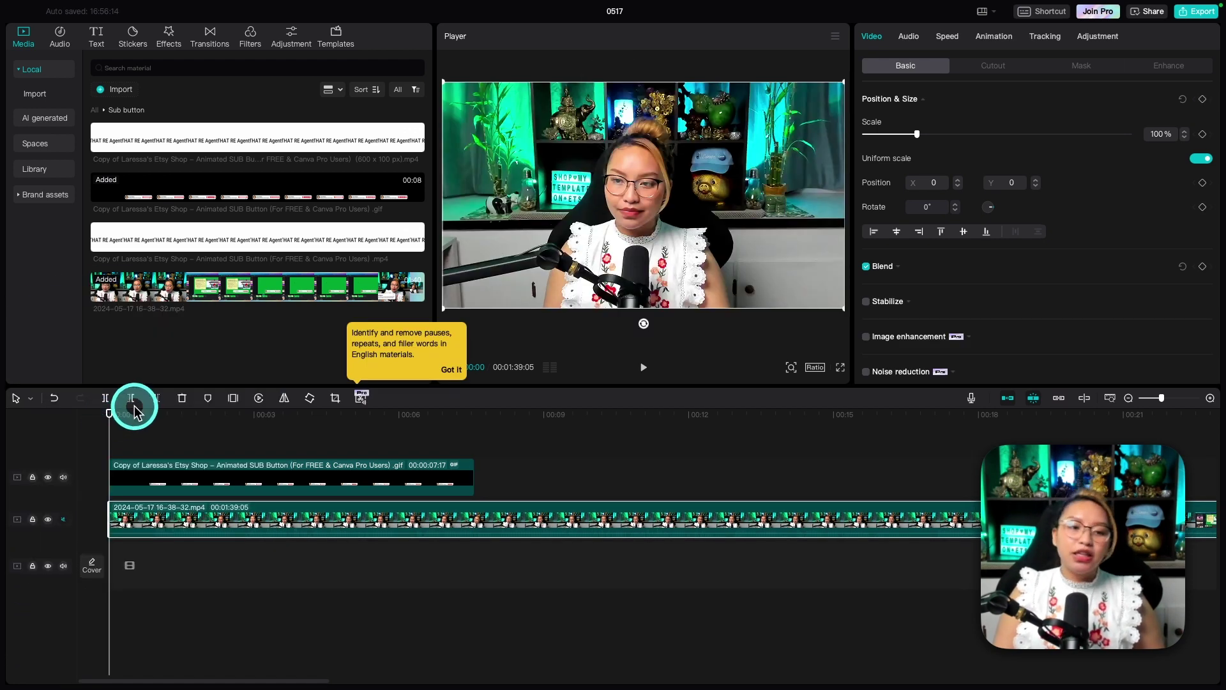
pyautogui.press('space')
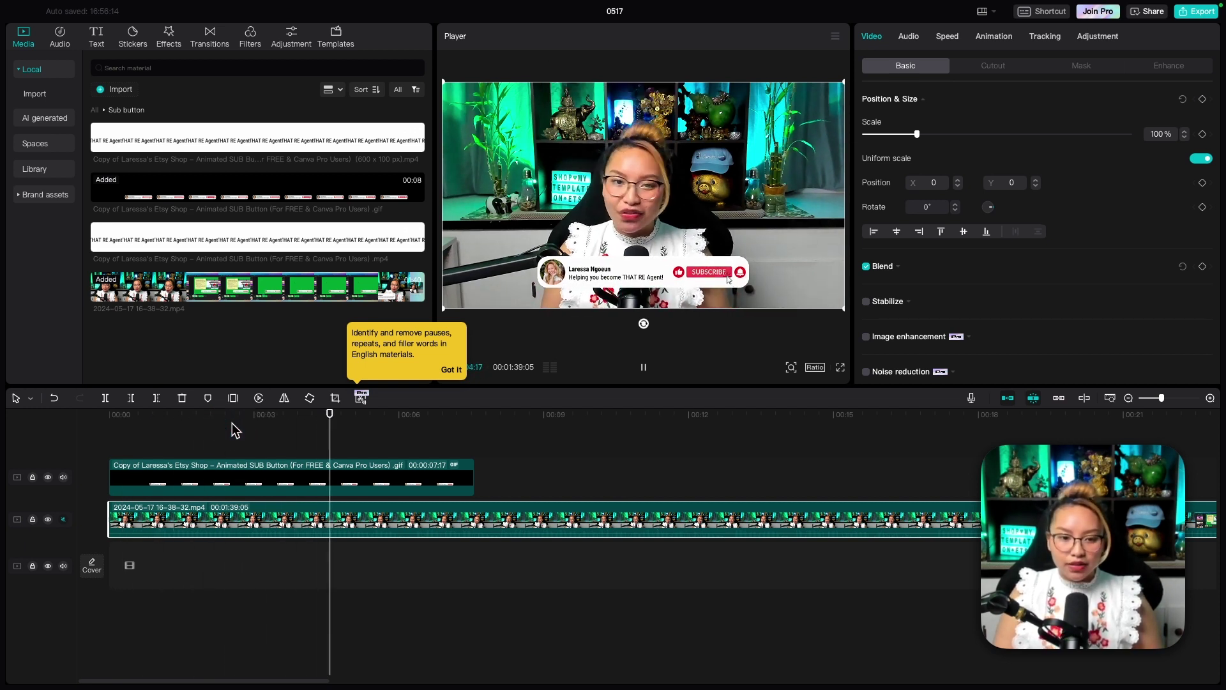
pyautogui.press('space')
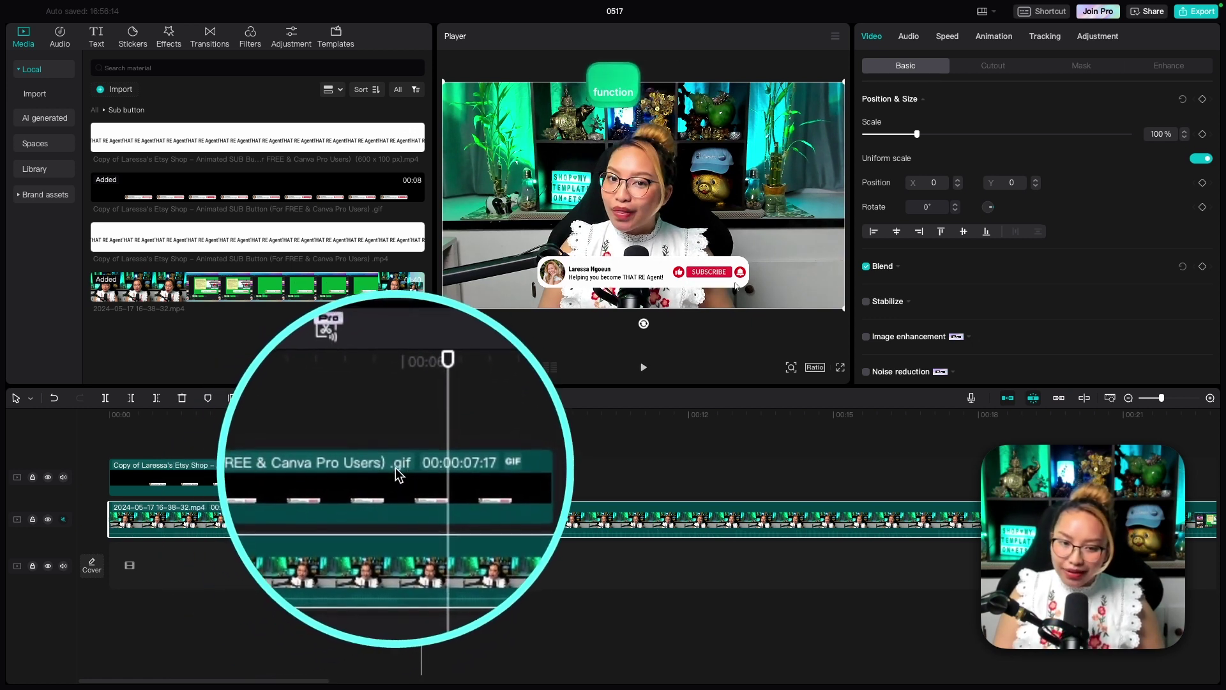
pyautogui.click(400, 472)
pyautogui.press('space')
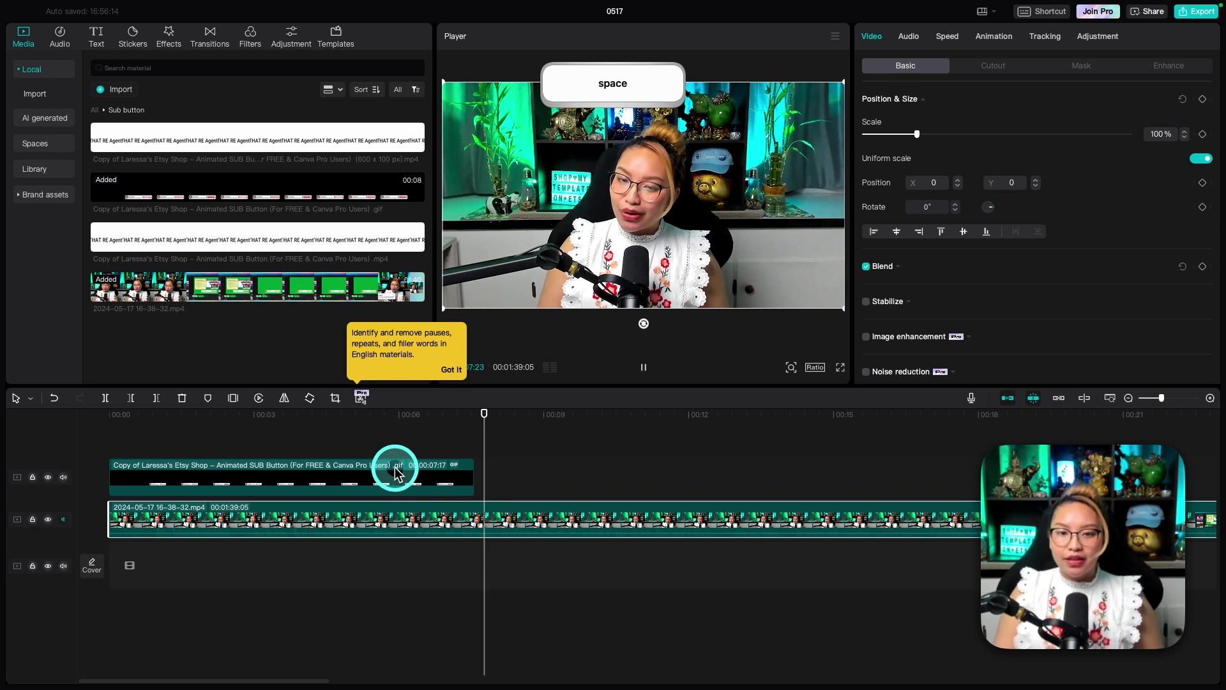
pyautogui.press('space')
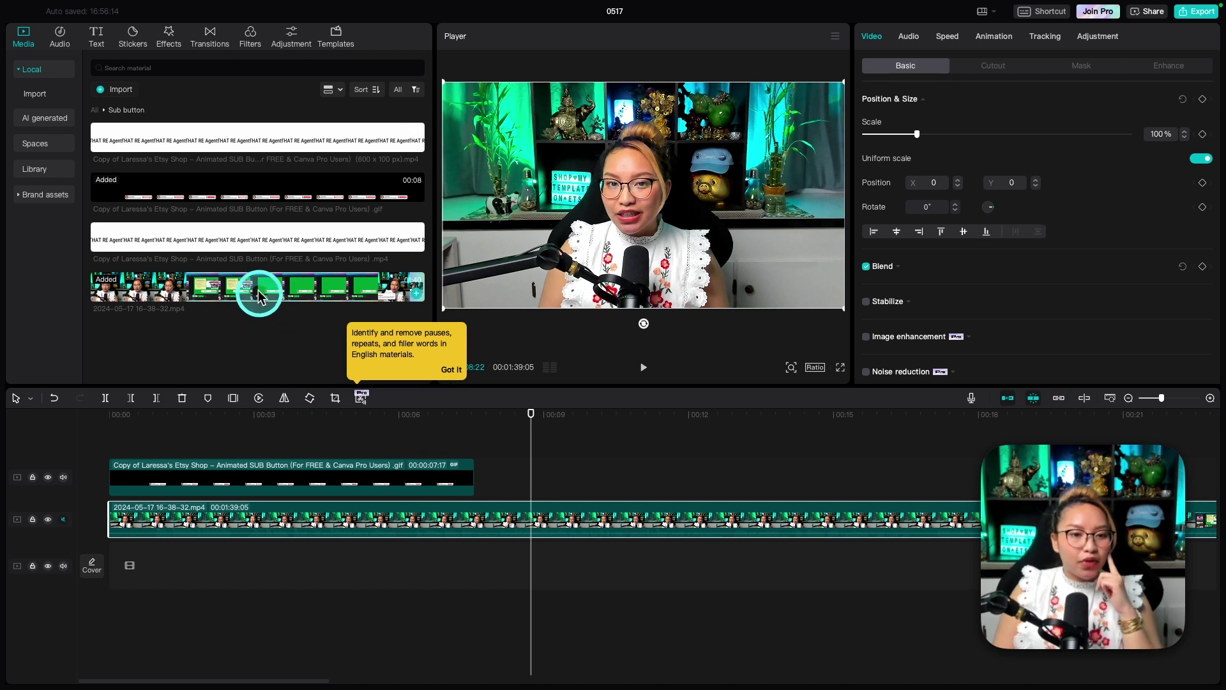
pyautogui.moveTo(258, 141)
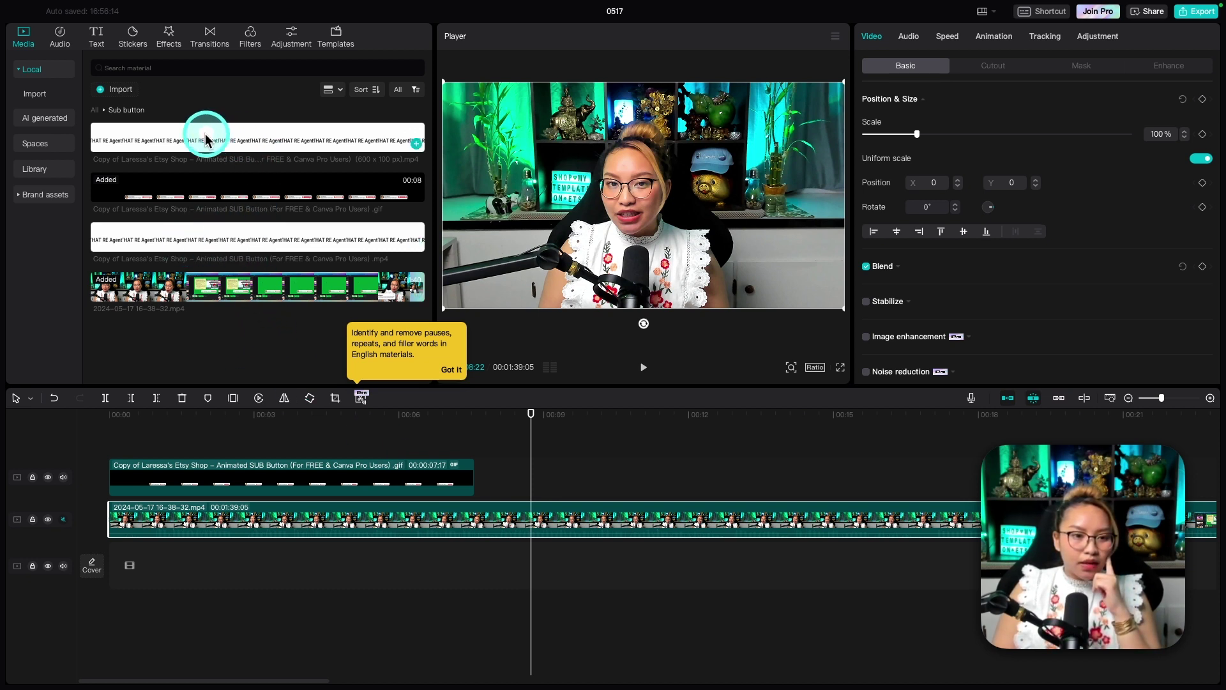
# Add the 600 x 100 px subscribe MP4 to the overlay track and delete the extra copy
pyautogui.moveTo(233, 141)
pyautogui.mouseDown()
pyautogui.moveTo(538, 490)
pyautogui.moveTo(491, 486)
pyautogui.mouseUp()
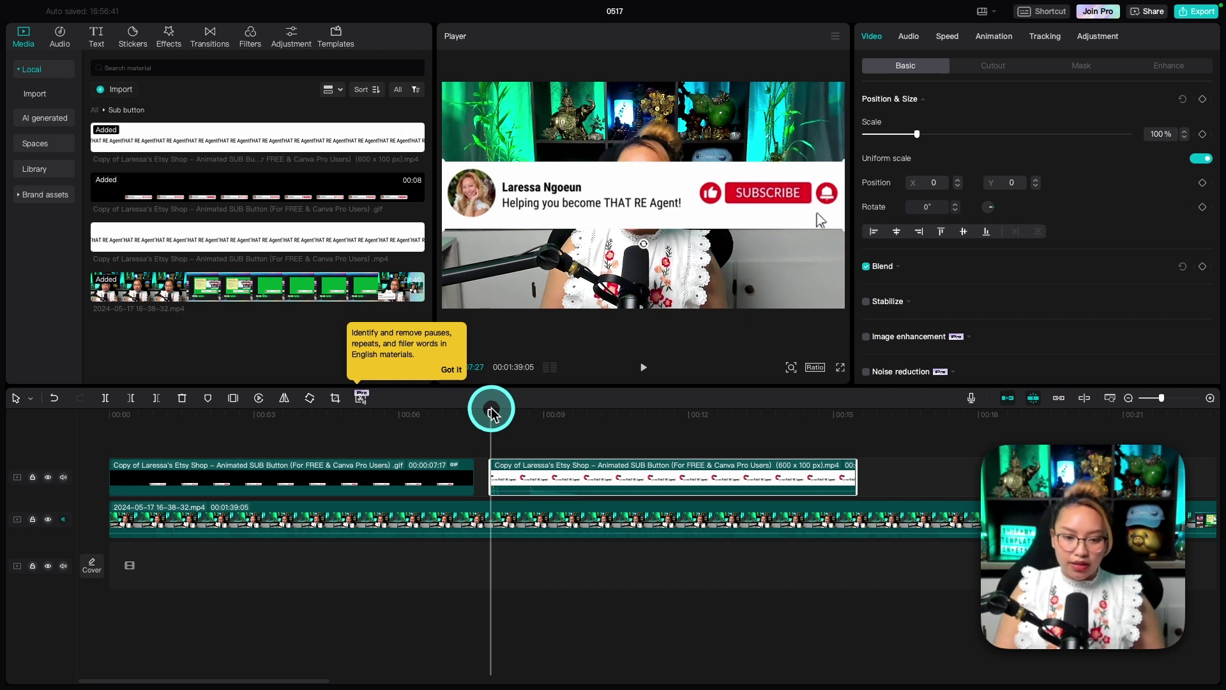
pyautogui.press('space')
pyautogui.moveTo(541, 478); pyautogui.dragTo(934, 484)
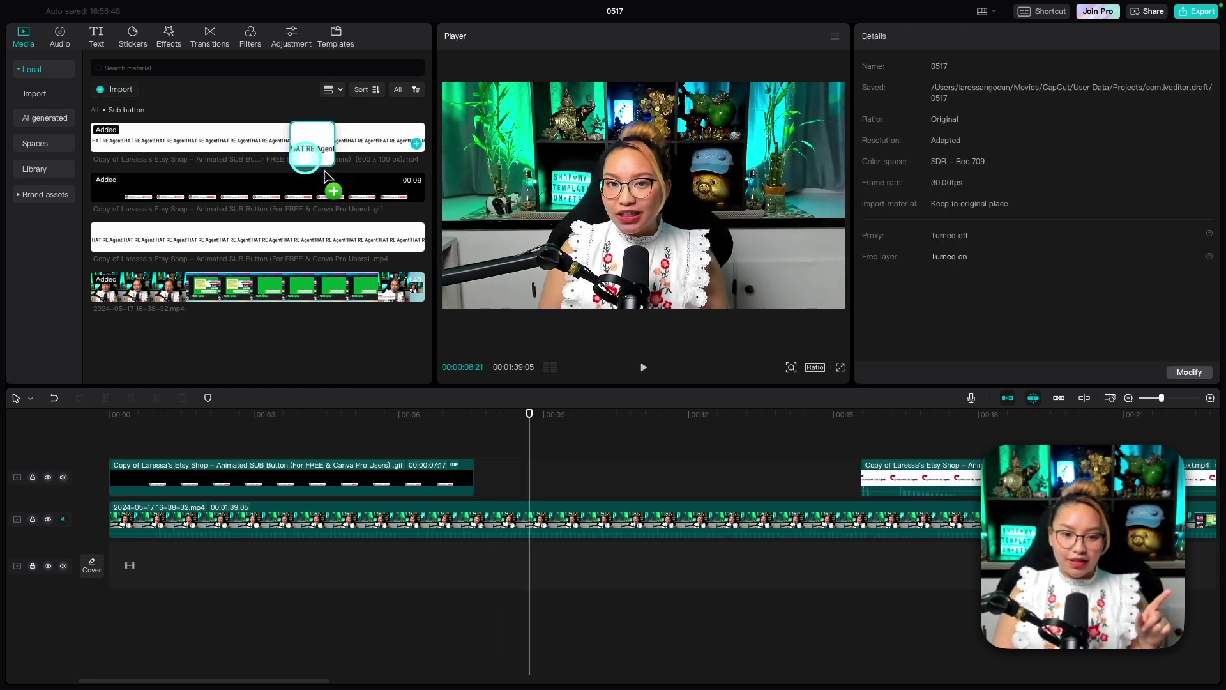
pyautogui.moveTo(383, 140)
pyautogui.mouseDown()
pyautogui.moveTo(515, 467)
pyautogui.moveTo(490, 476)
pyautogui.mouseUp()
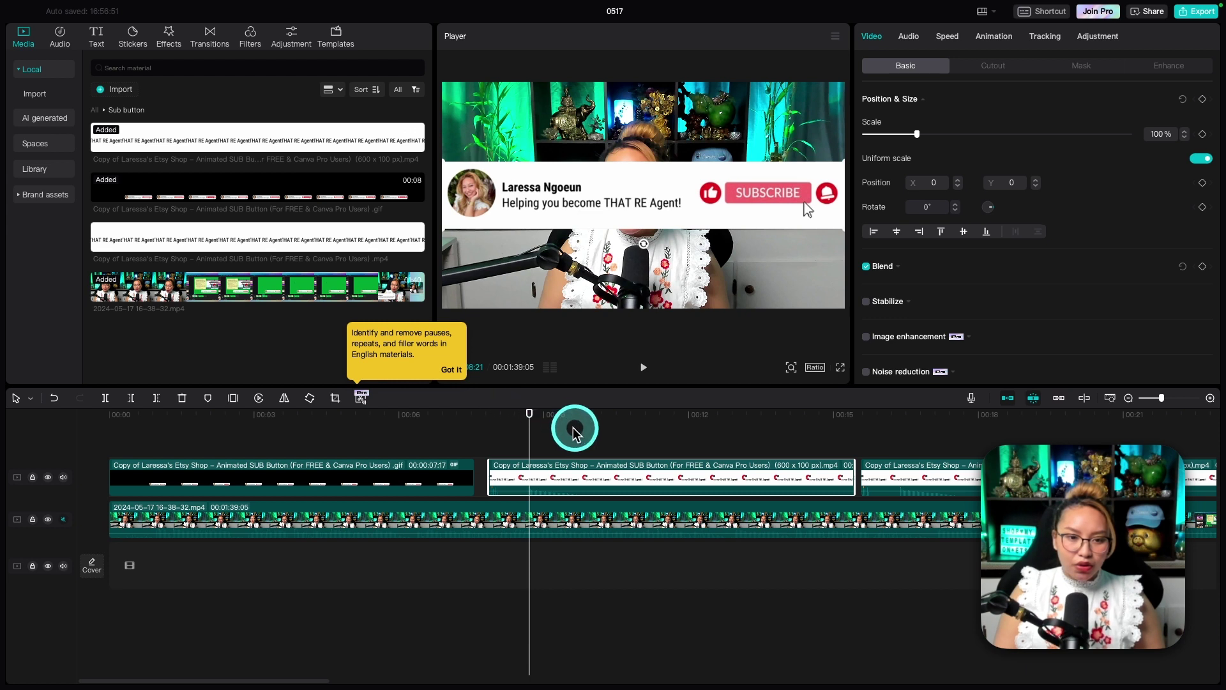
pyautogui.click(484, 417)
pyautogui.press('space')
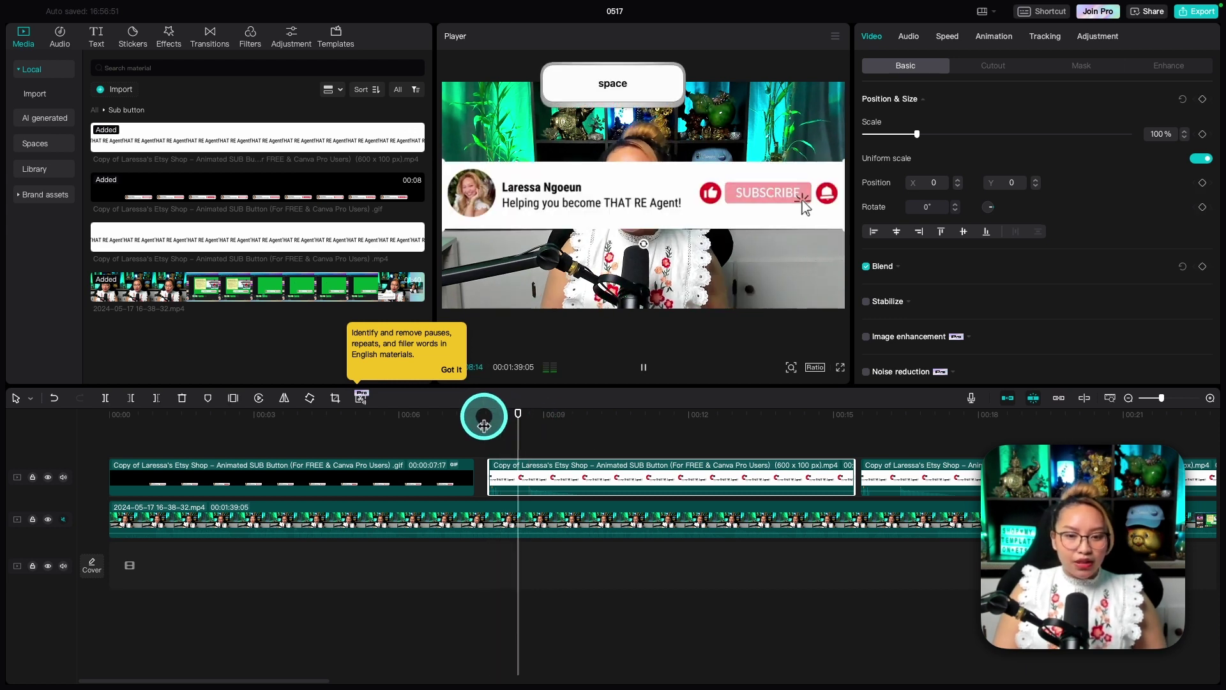
pyautogui.click(671, 477)
pyautogui.press('Delete')
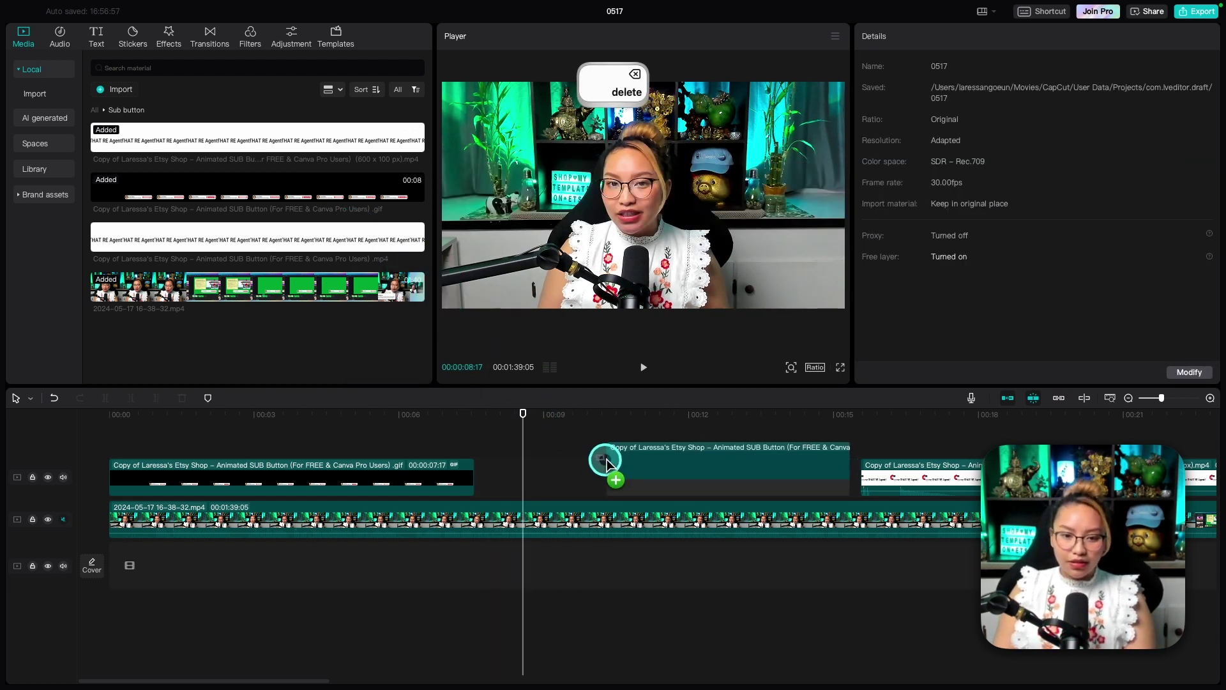
# Position the subscribe MP4 right after the GIF and play to check its timing
pyautogui.moveTo(369, 237); pyautogui.dragTo(614, 475)
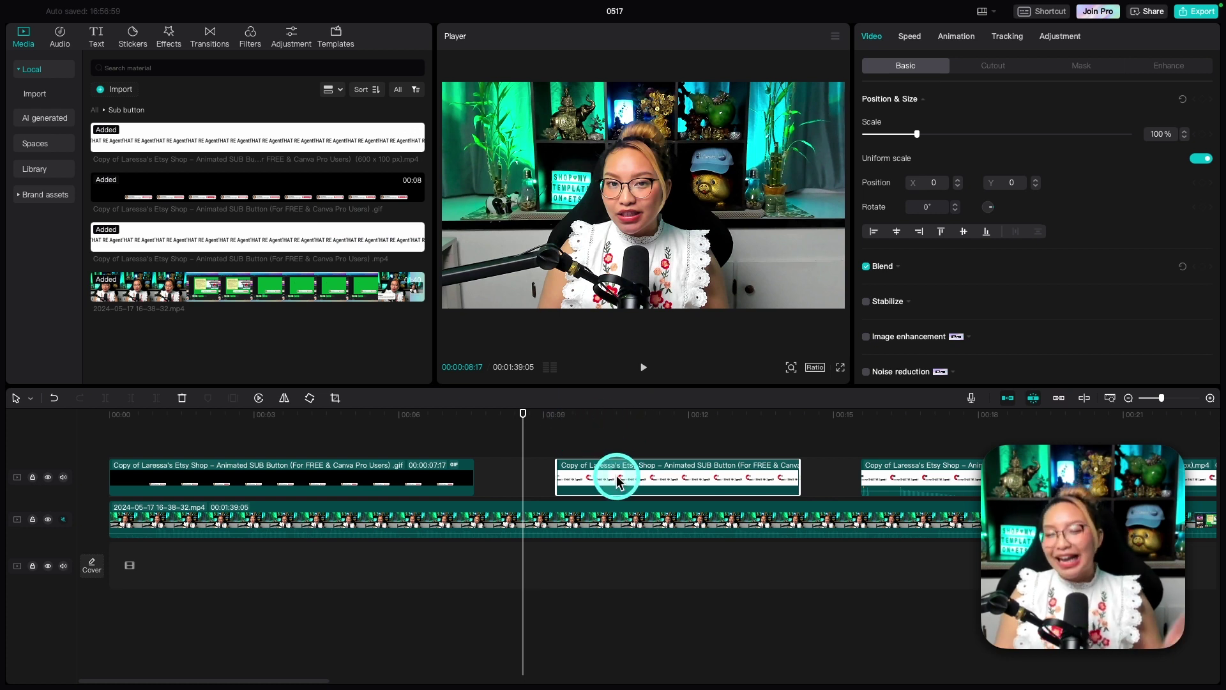
pyautogui.moveTo(619, 479); pyautogui.dragTo(552, 479)
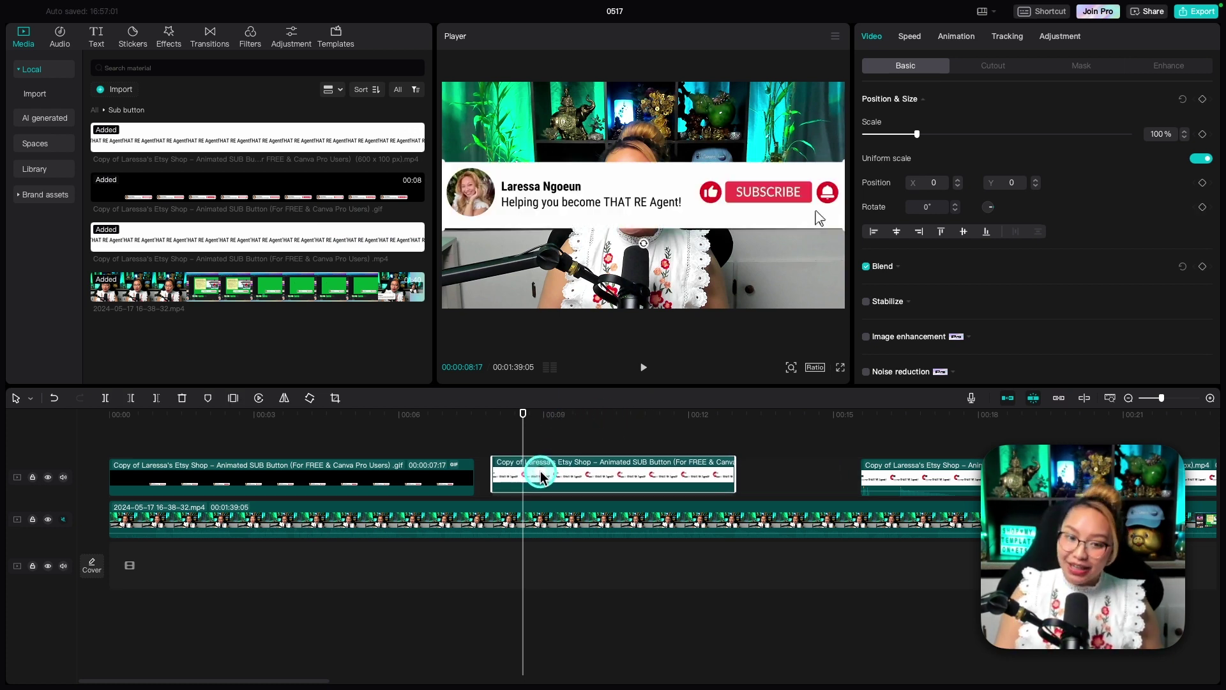
pyautogui.click(486, 414)
pyautogui.press('space')
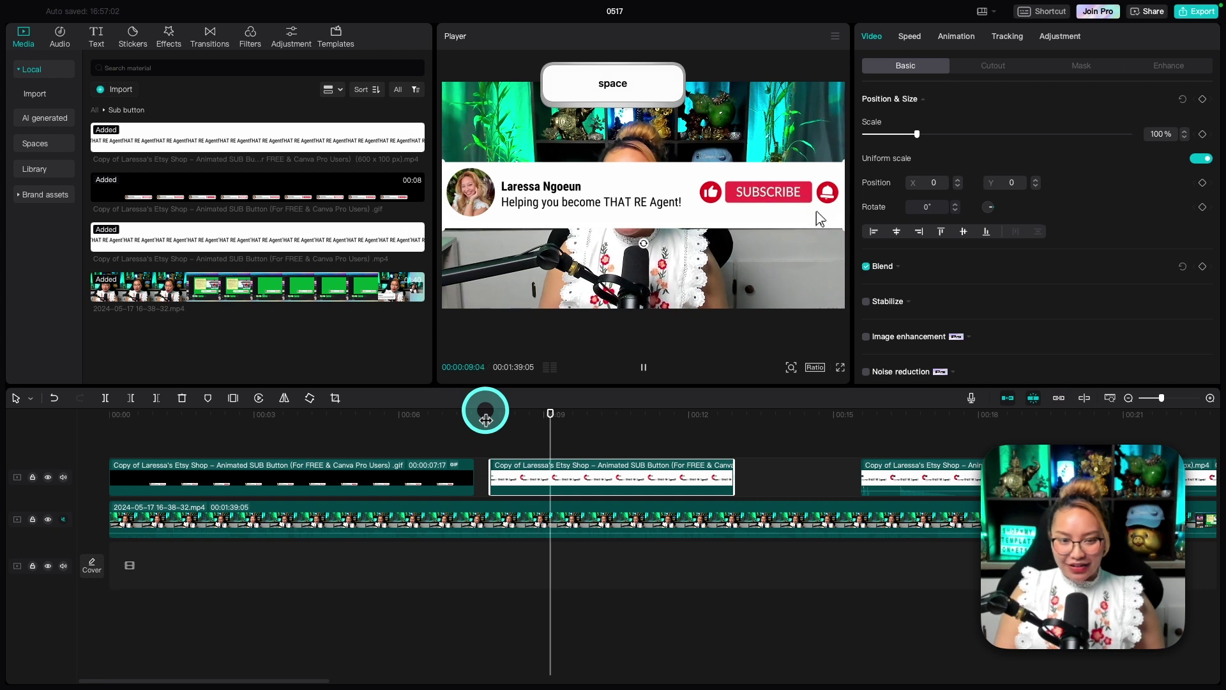
# Scale the subscribe overlay to 77% and drag it lower in the video frame
pyautogui.click(479, 415)
pyautogui.press('space')
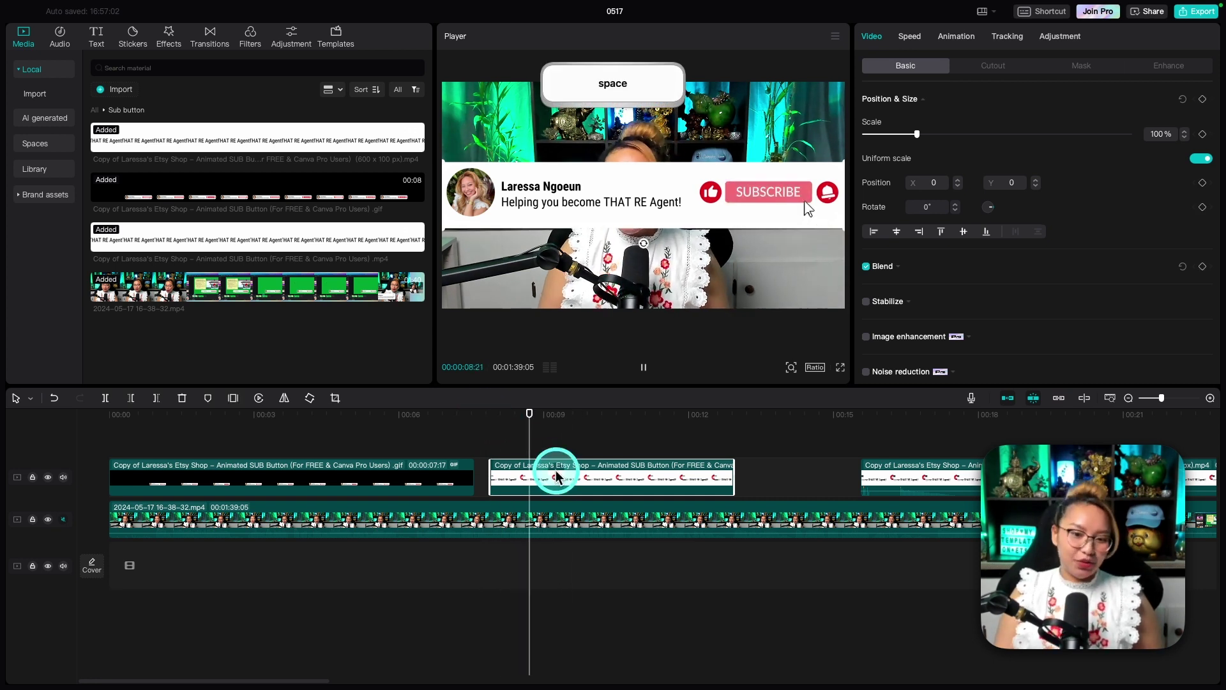
pyautogui.press('space')
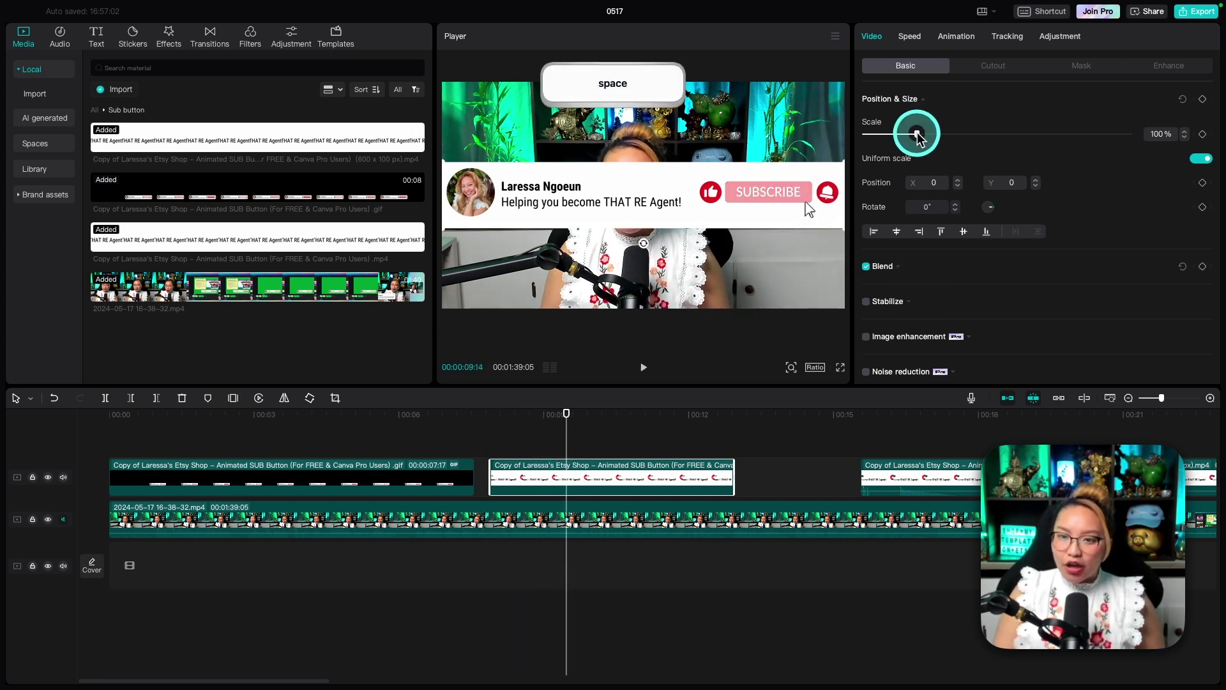
pyautogui.moveTo(844, 163); pyautogui.dragTo(799, 175)
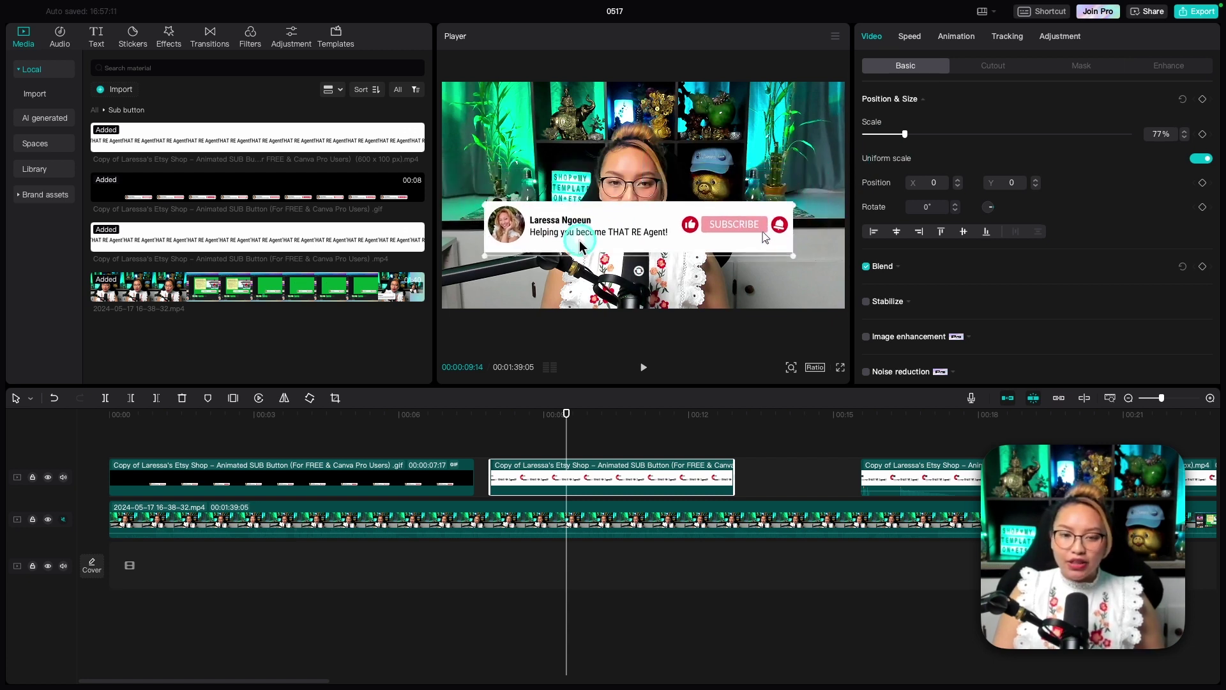
pyautogui.moveTo(553, 229)
pyautogui.mouseDown()
pyautogui.moveTo(768, 249)
pyautogui.moveTo(740, 271)
pyautogui.moveTo(715, 268)
pyautogui.mouseUp()
pyautogui.click(958, 41)
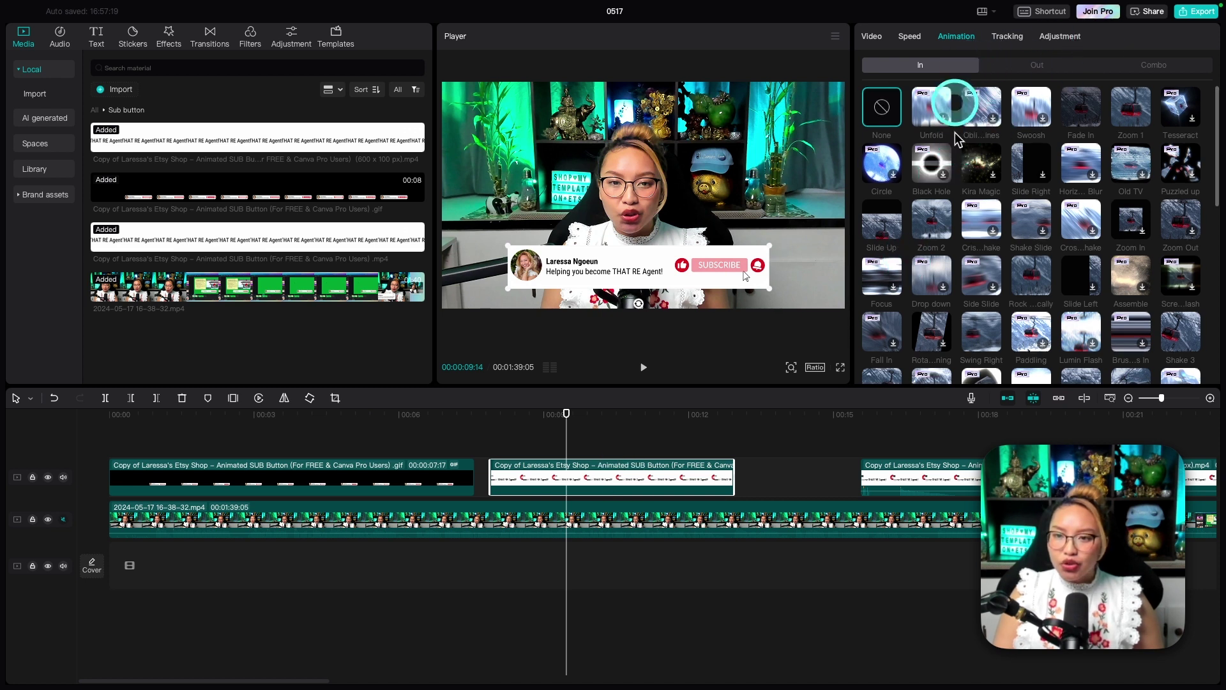
pyautogui.scroll(-1, 1056, 277)
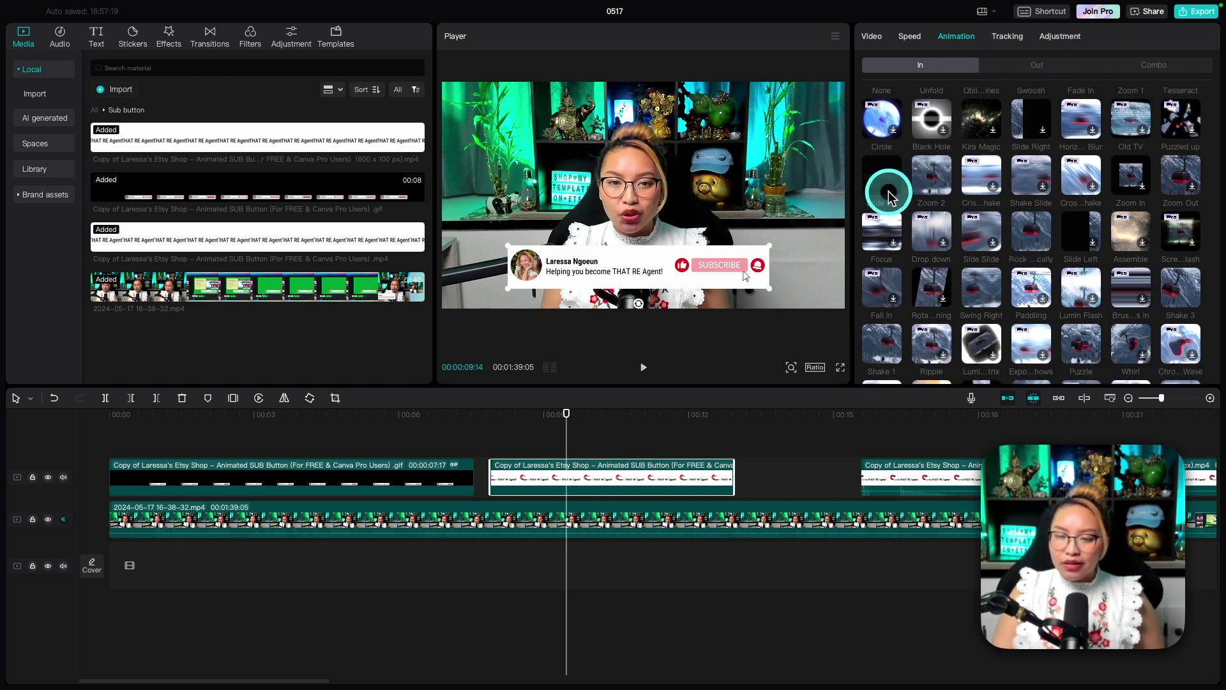
pyautogui.scroll(1, 889, 182)
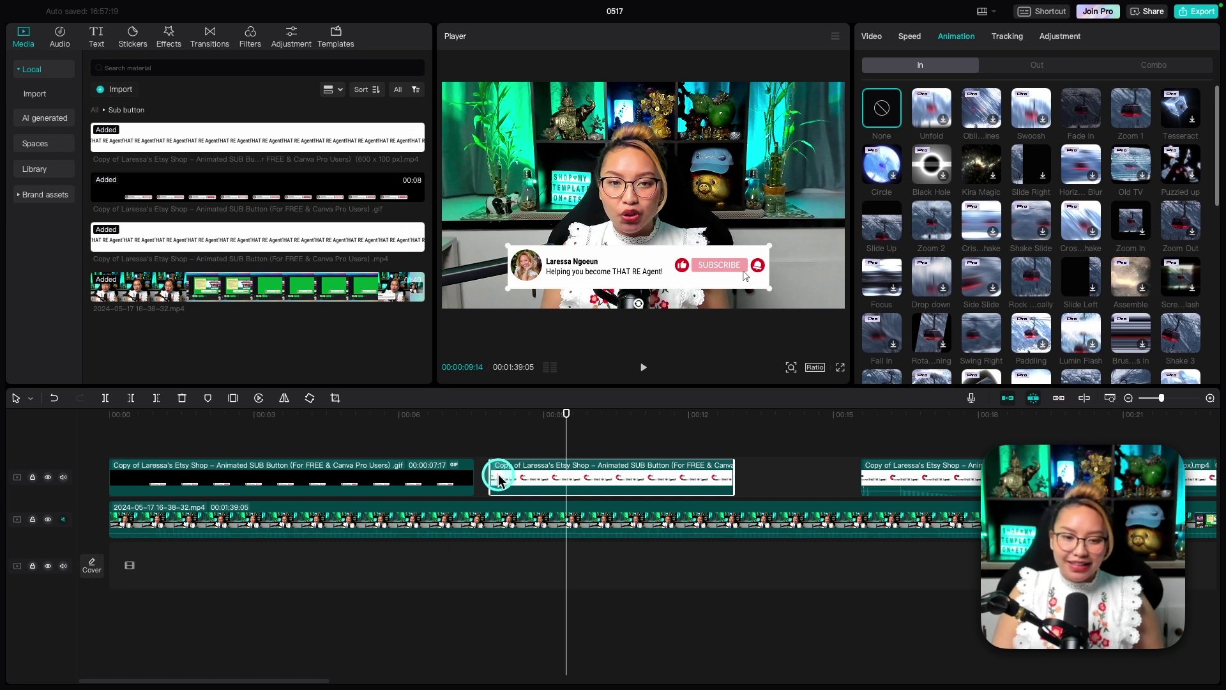
# Apply the Slide Up in-animation to the overlay and play it back to check
pyautogui.click(882, 226)
pyautogui.click(515, 422)
pyautogui.click(486, 414)
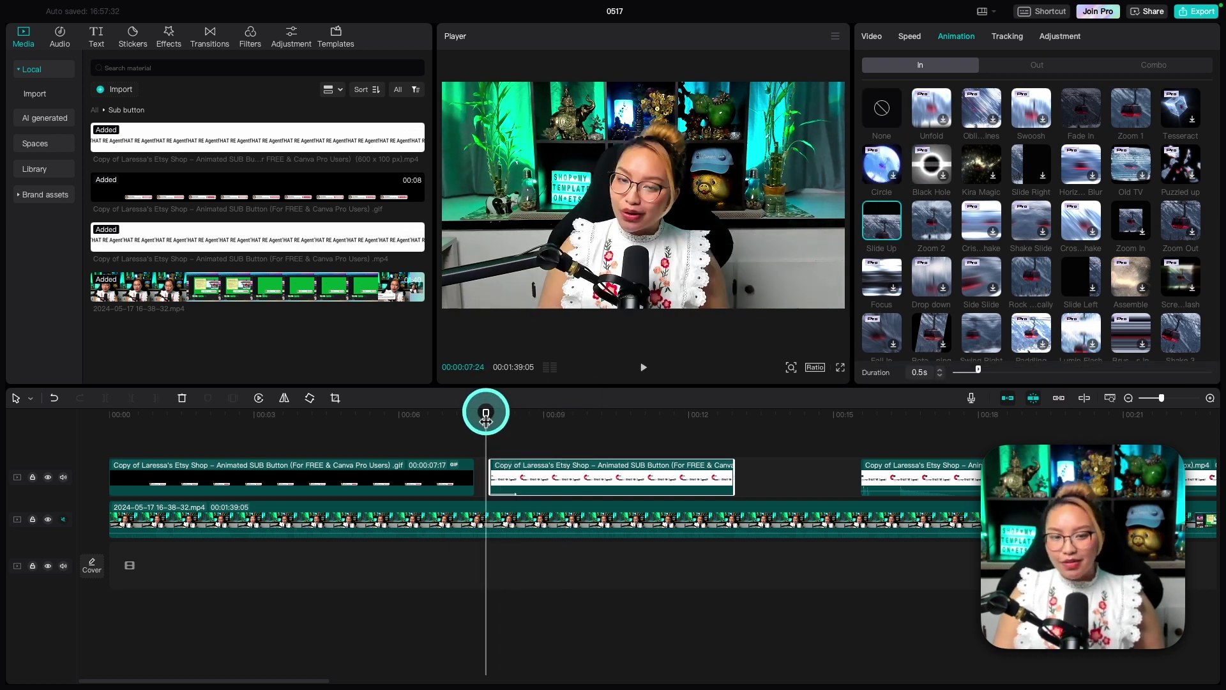
pyautogui.press('space')
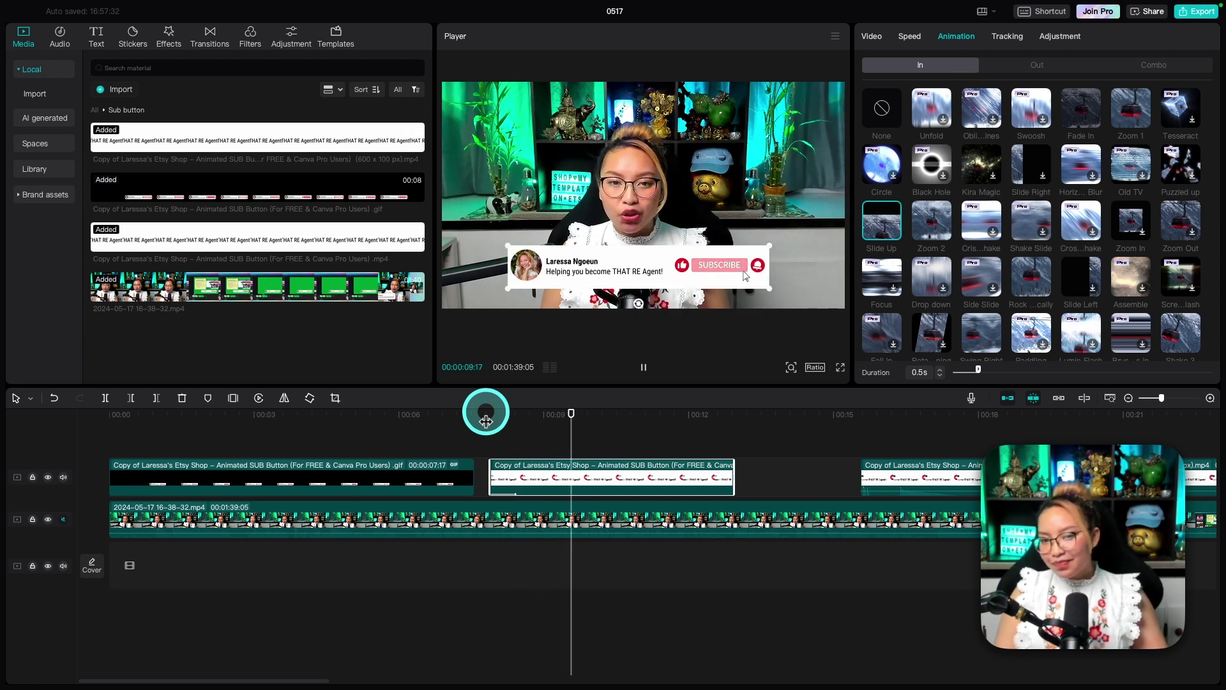
pyautogui.press('space')
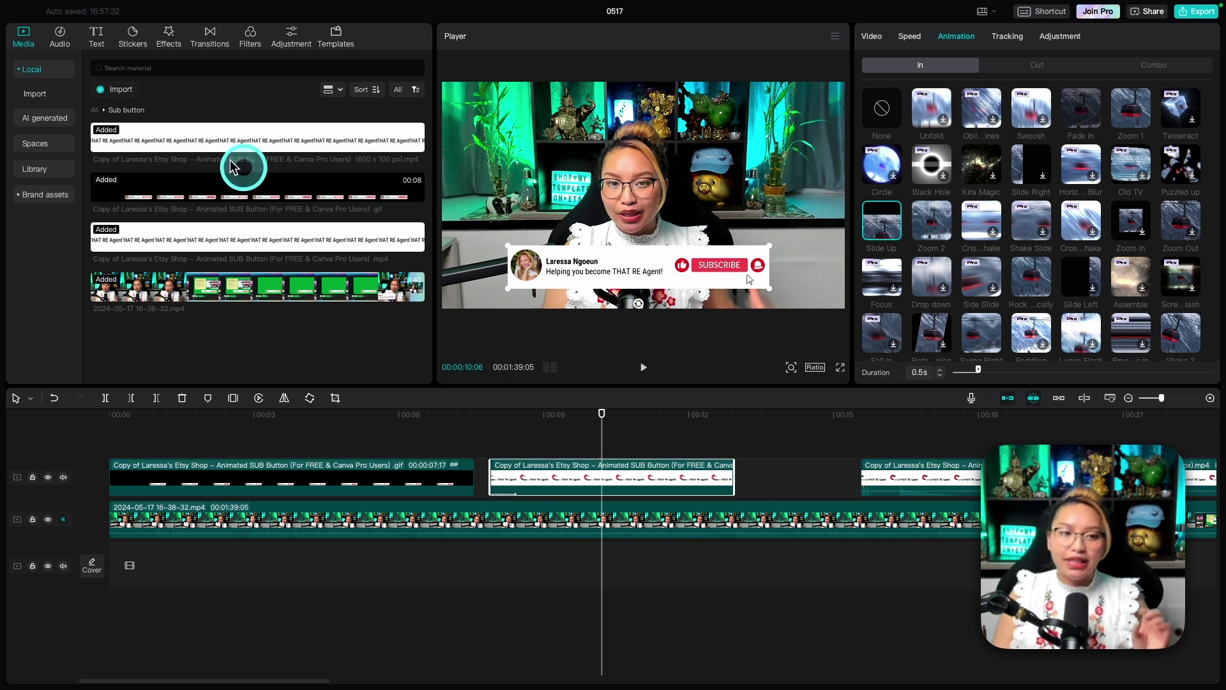
# Search the audio library for 'woosh' sound effects
pyautogui.click(59, 37)
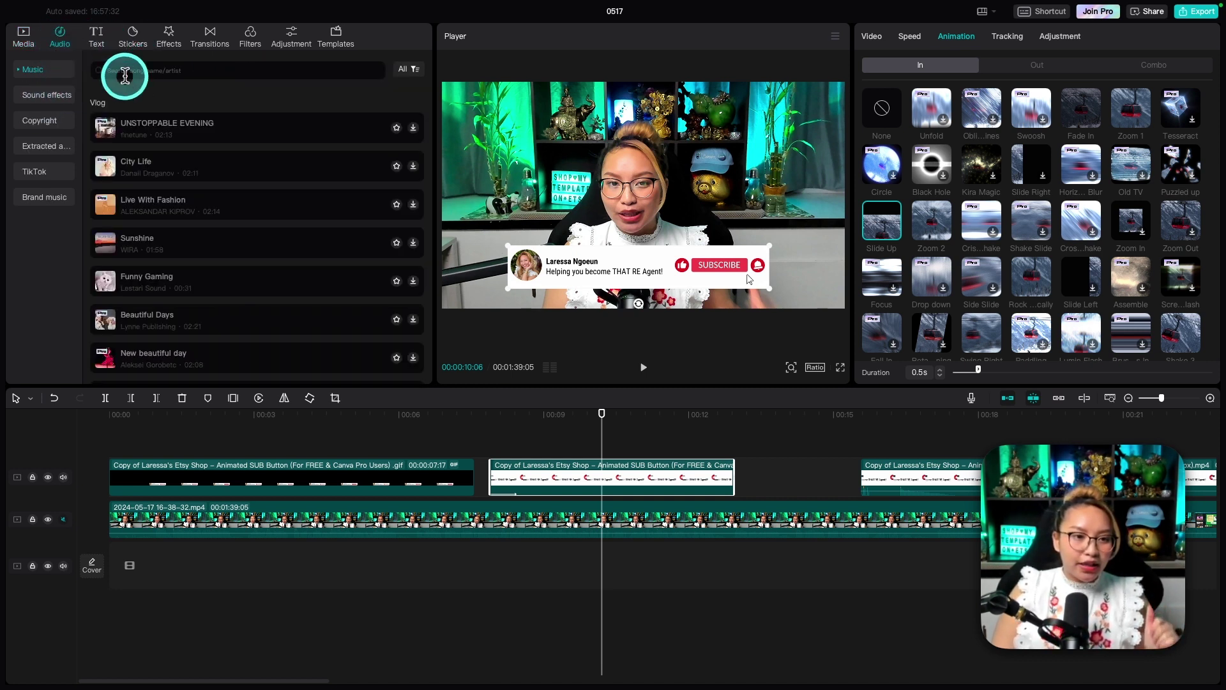
pyautogui.click(144, 73)
pyautogui.write('woo')
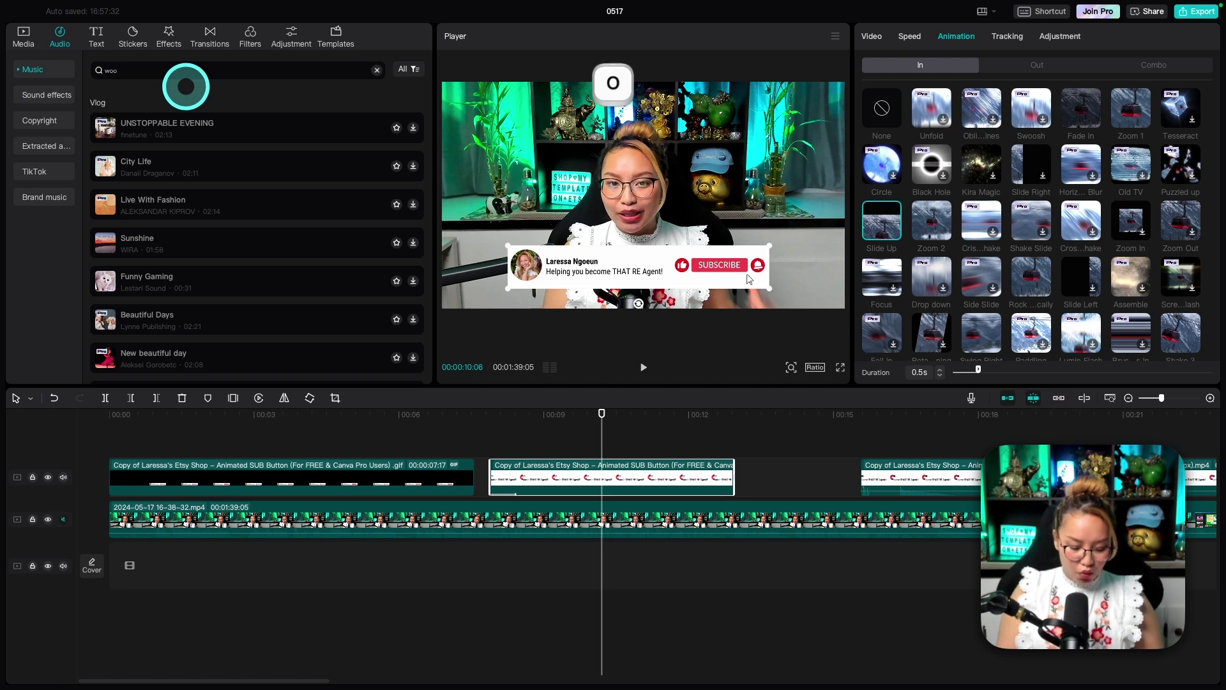
pyautogui.write('sh')
pyautogui.press('Return')
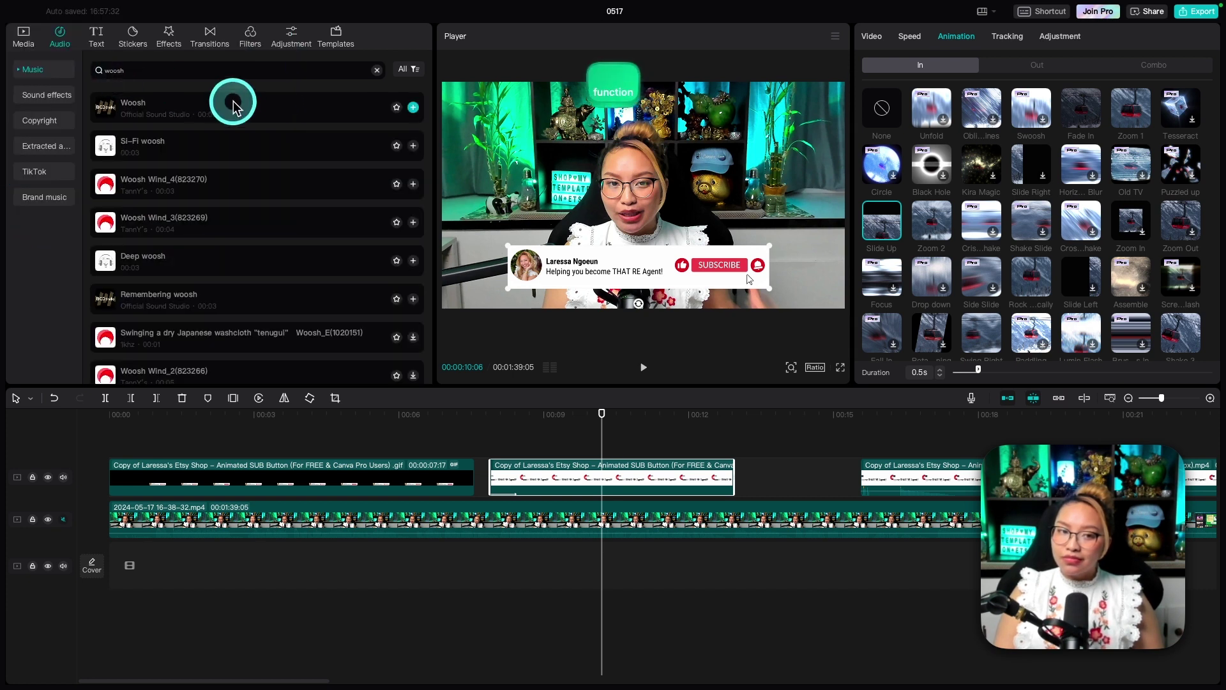
# Audition Woosh, Woosh Wind_4, Si-Fi woosh and Woosh Wind_3, then add Deep woosh to a new audio track
pyautogui.click(114, 110)
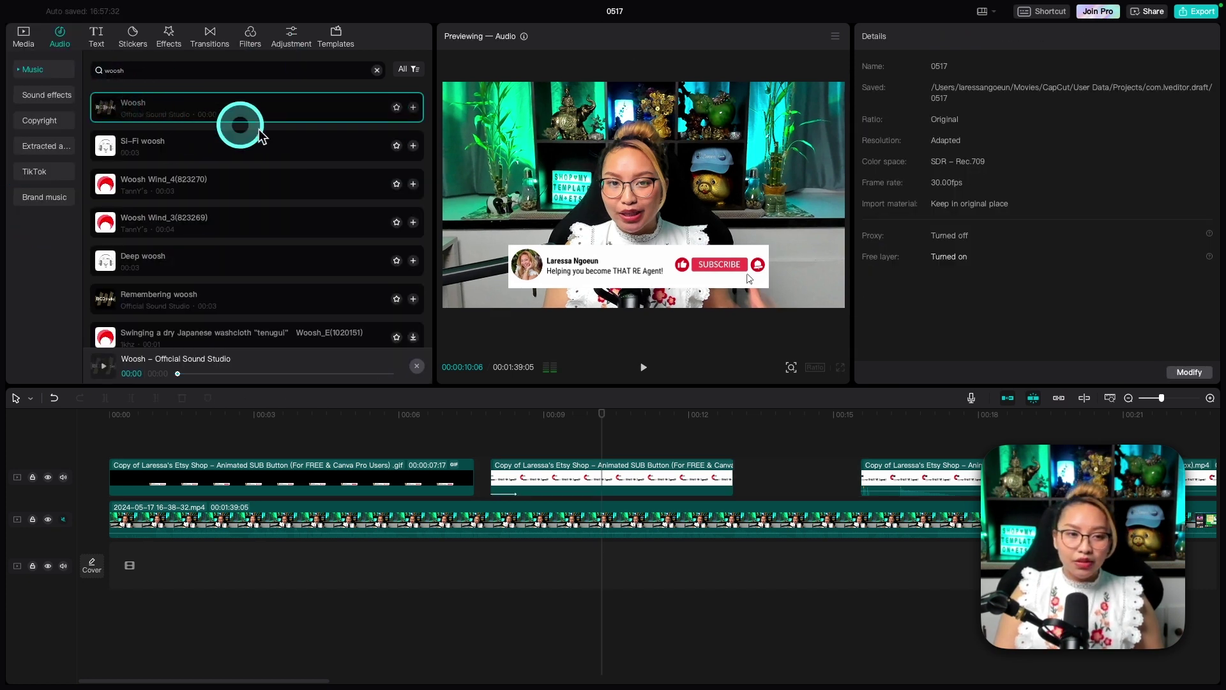
pyautogui.click(138, 185)
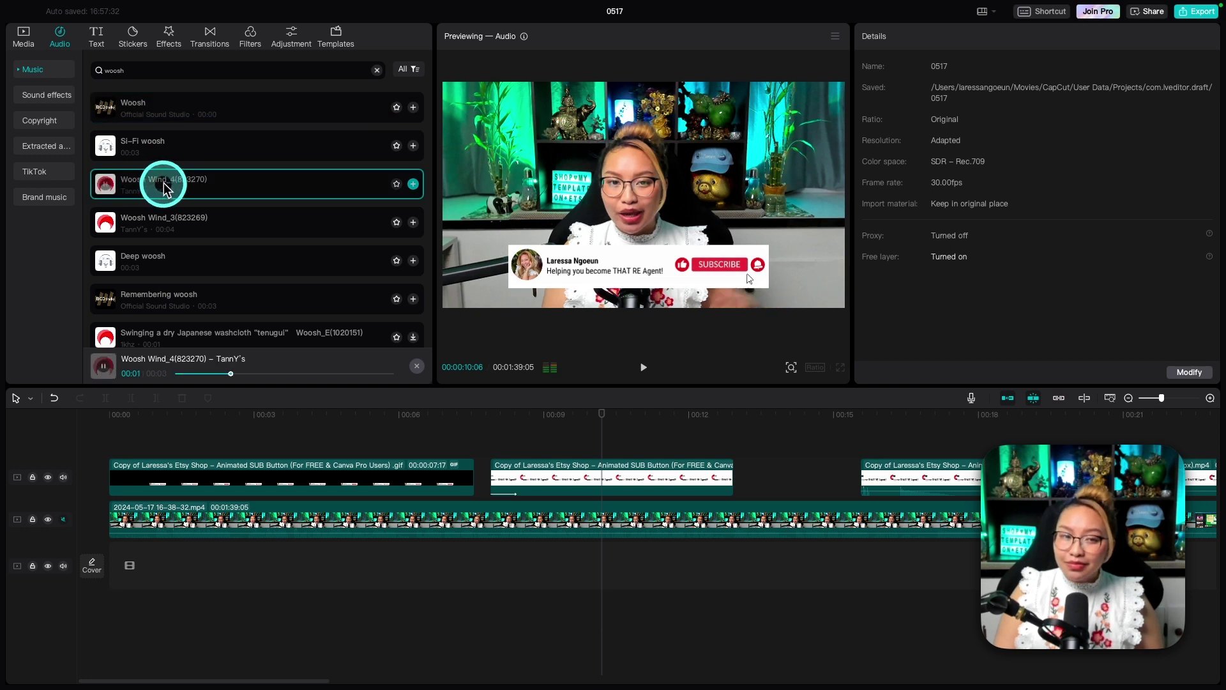
pyautogui.click(153, 146)
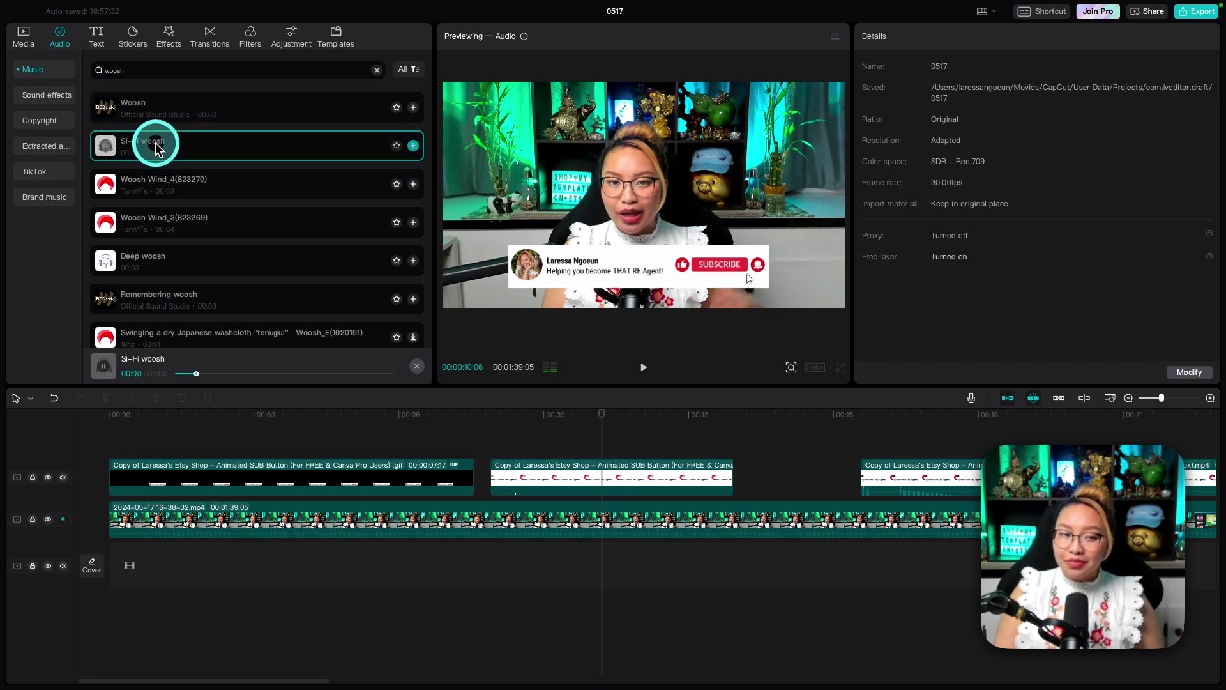
pyautogui.click(128, 228)
pyautogui.click(140, 266)
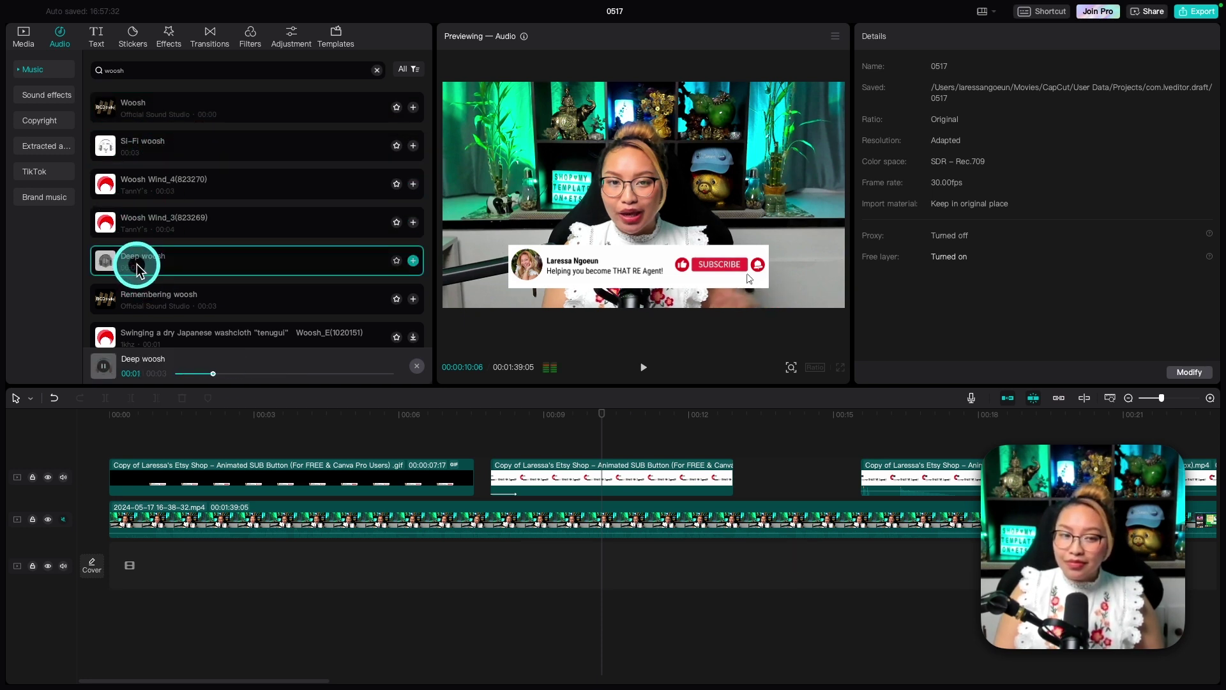
pyautogui.moveTo(143, 266); pyautogui.dragTo(514, 586)
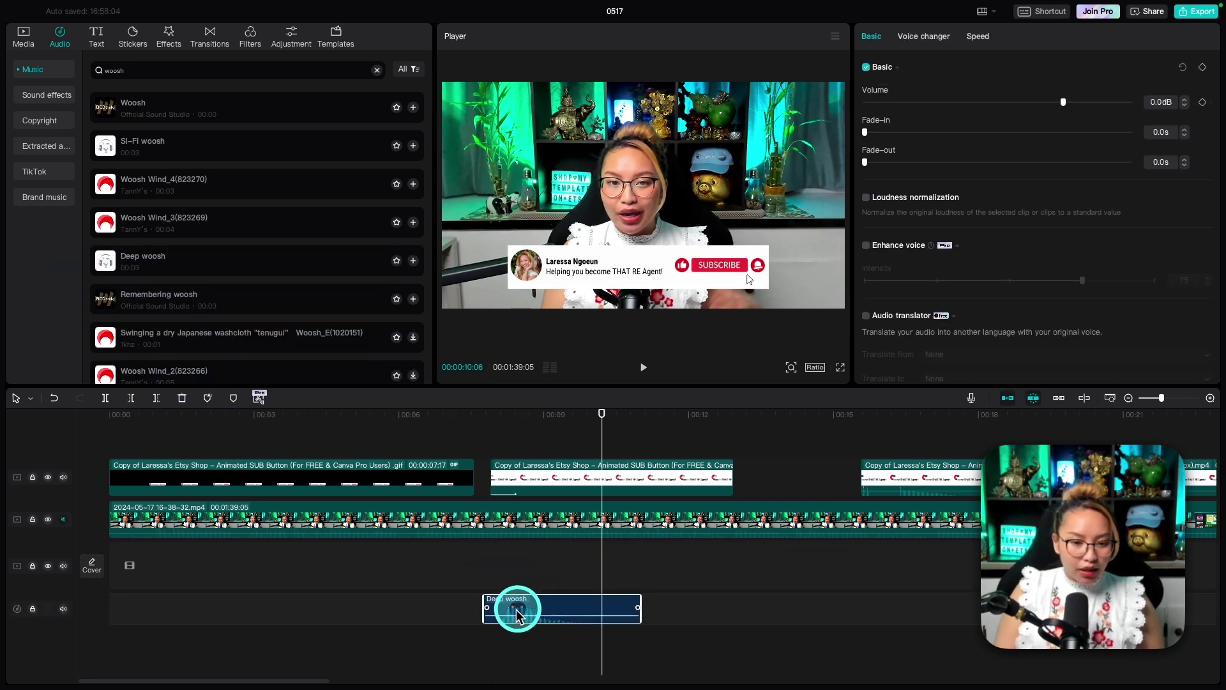
# Trim the start of the Deep woosh clip, nudge it earlier and play back its timing
pyautogui.moveTo(469, 602); pyautogui.dragTo(497, 601)
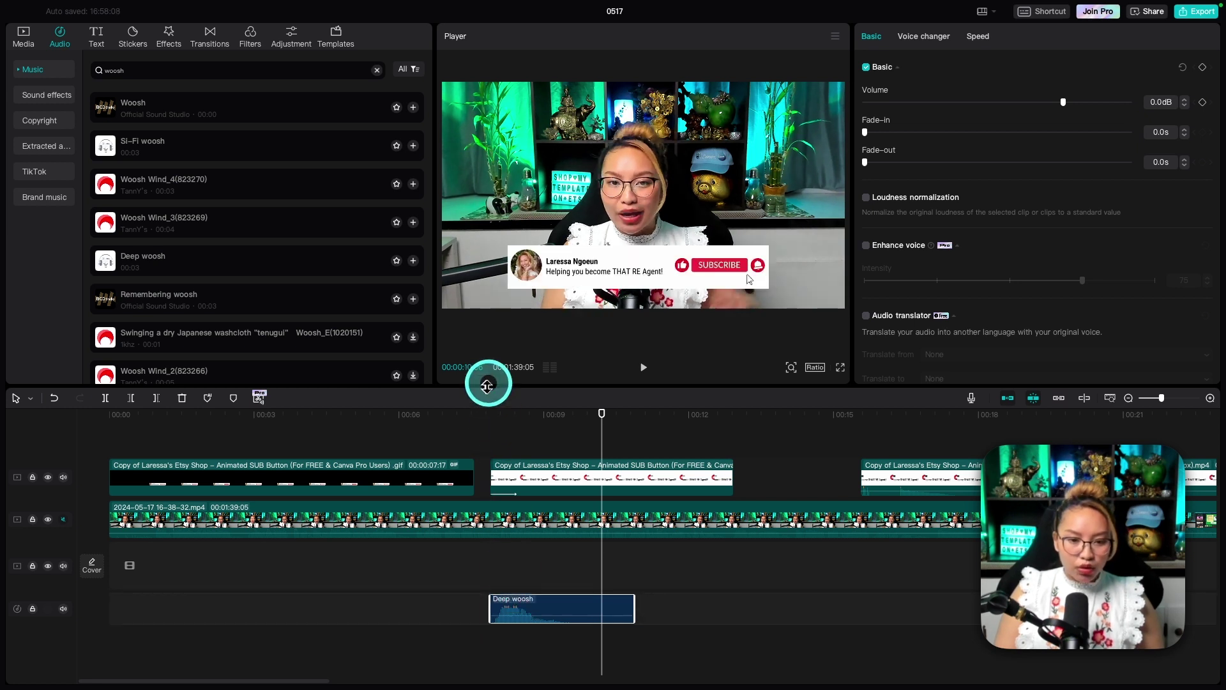
pyautogui.moveTo(549, 610); pyautogui.dragTo(556, 606)
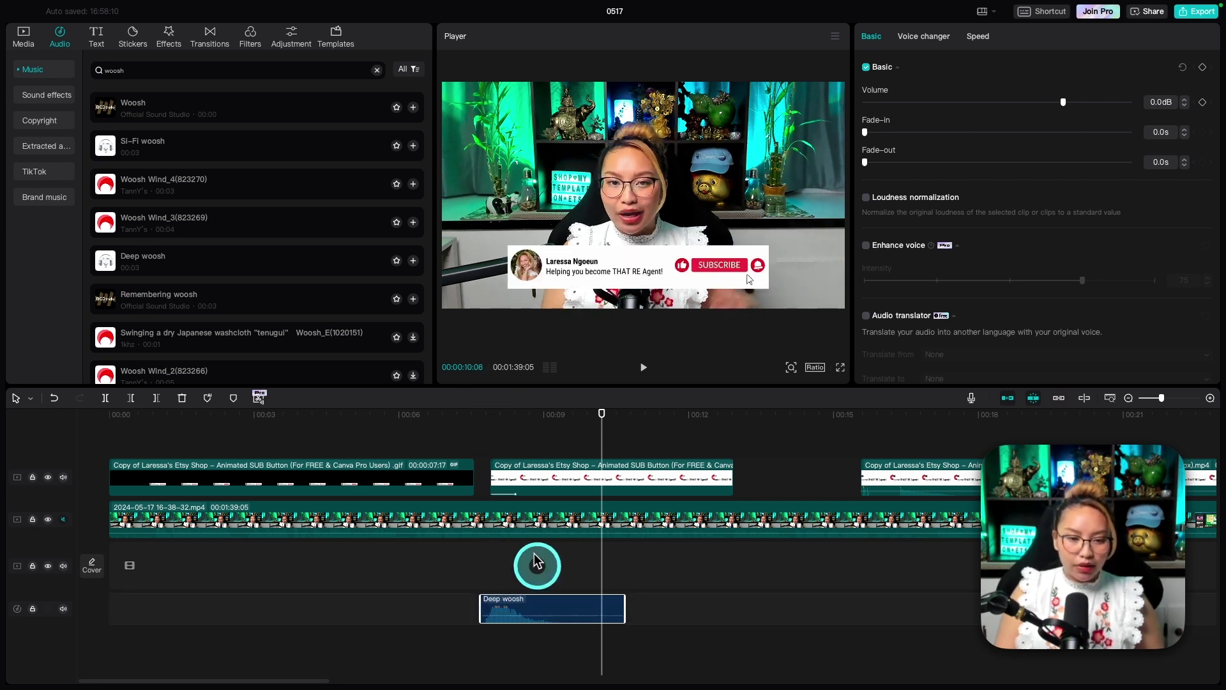
pyautogui.click(482, 413)
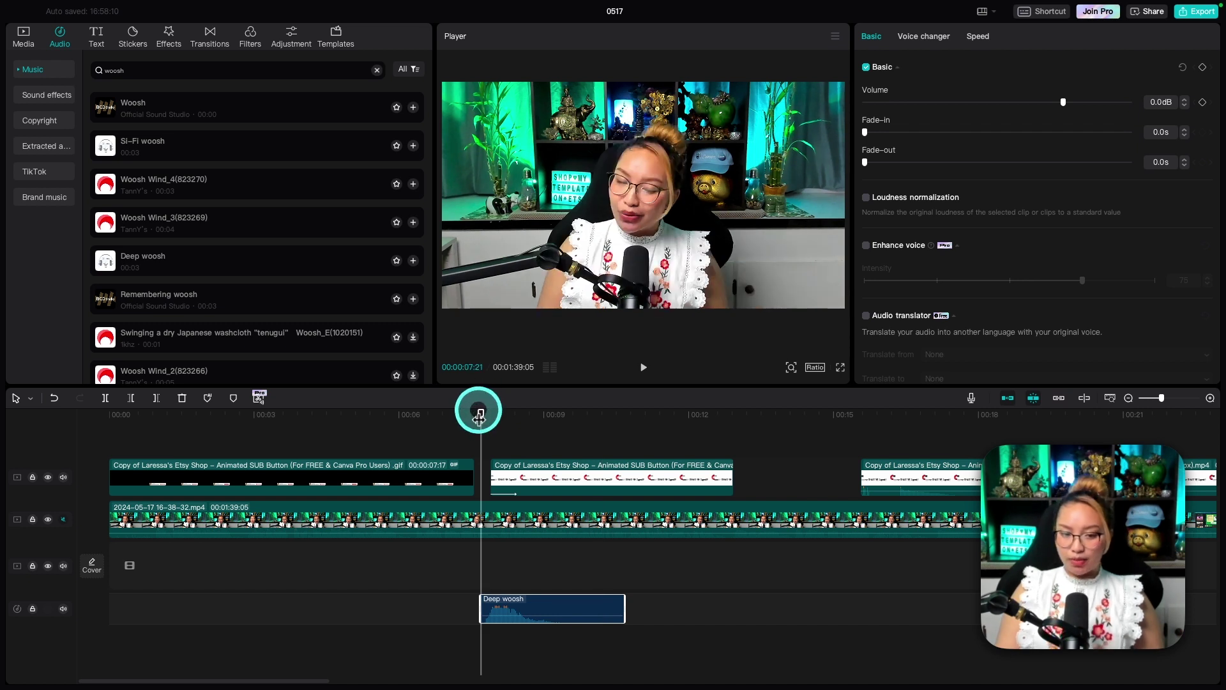
pyautogui.press('space')
pyautogui.press('space')
# Shift the woosh slightly later to match the overlay's start and replay them together
pyautogui.moveTo(518, 605); pyautogui.dragTo(526, 606)
pyautogui.click(484, 414)
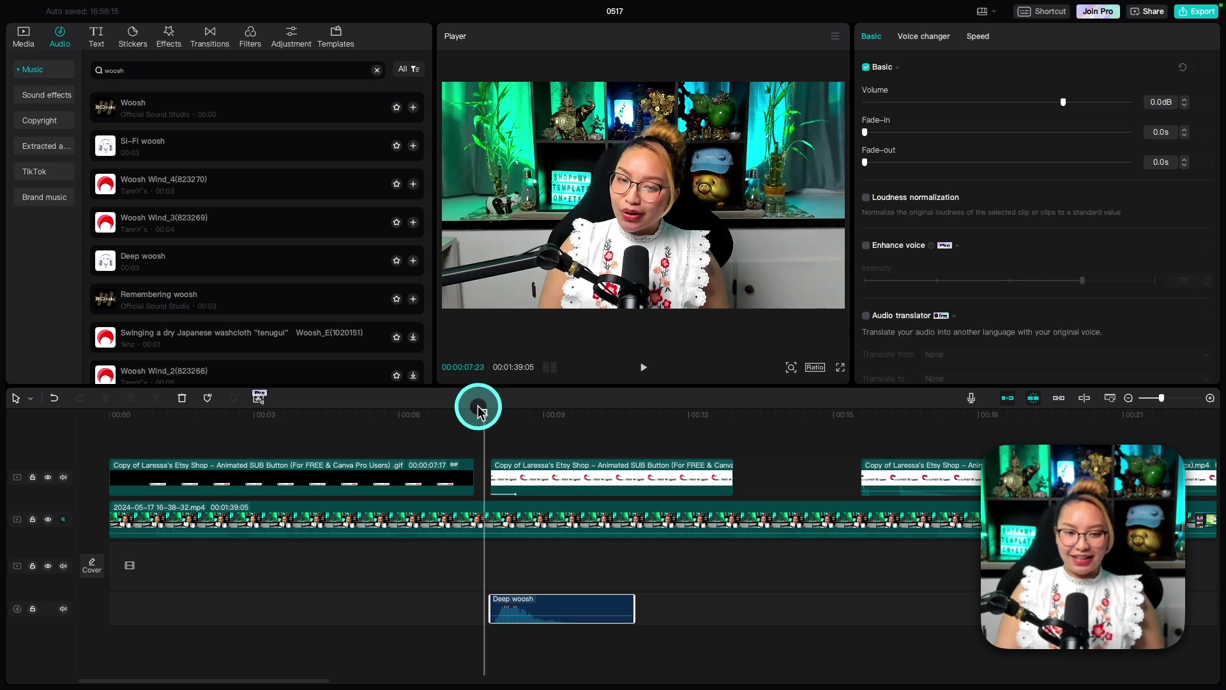
pyautogui.press('space')
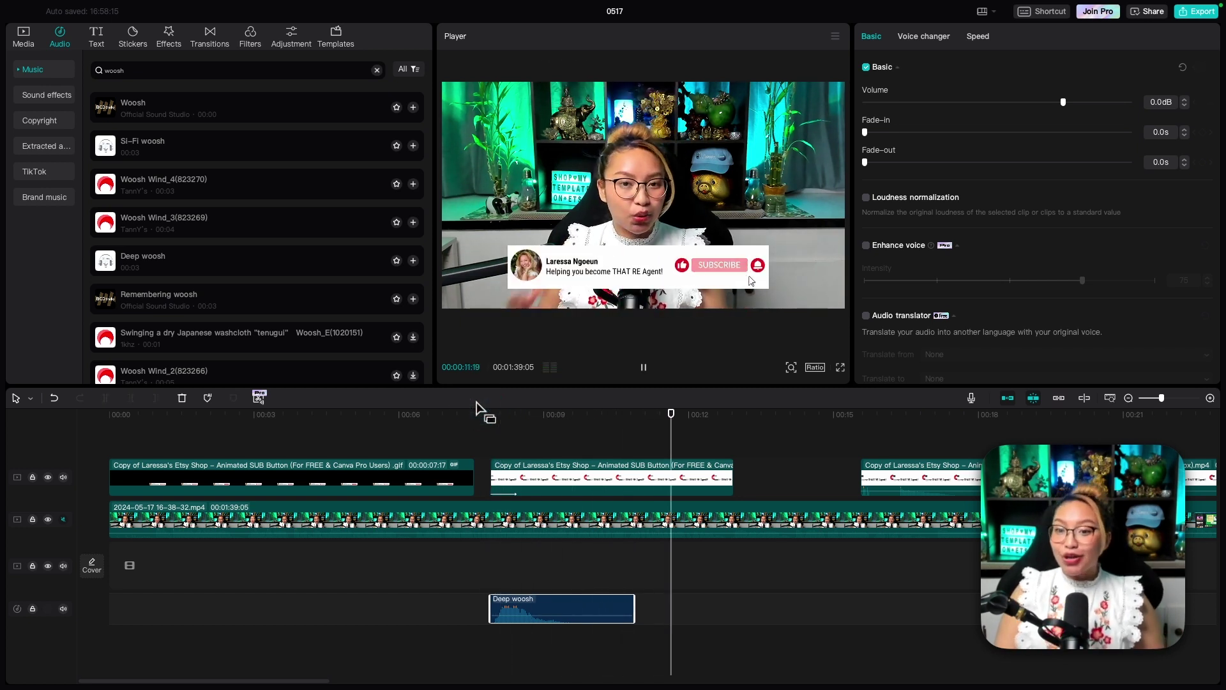
pyautogui.click(599, 527)
pyautogui.press('space')
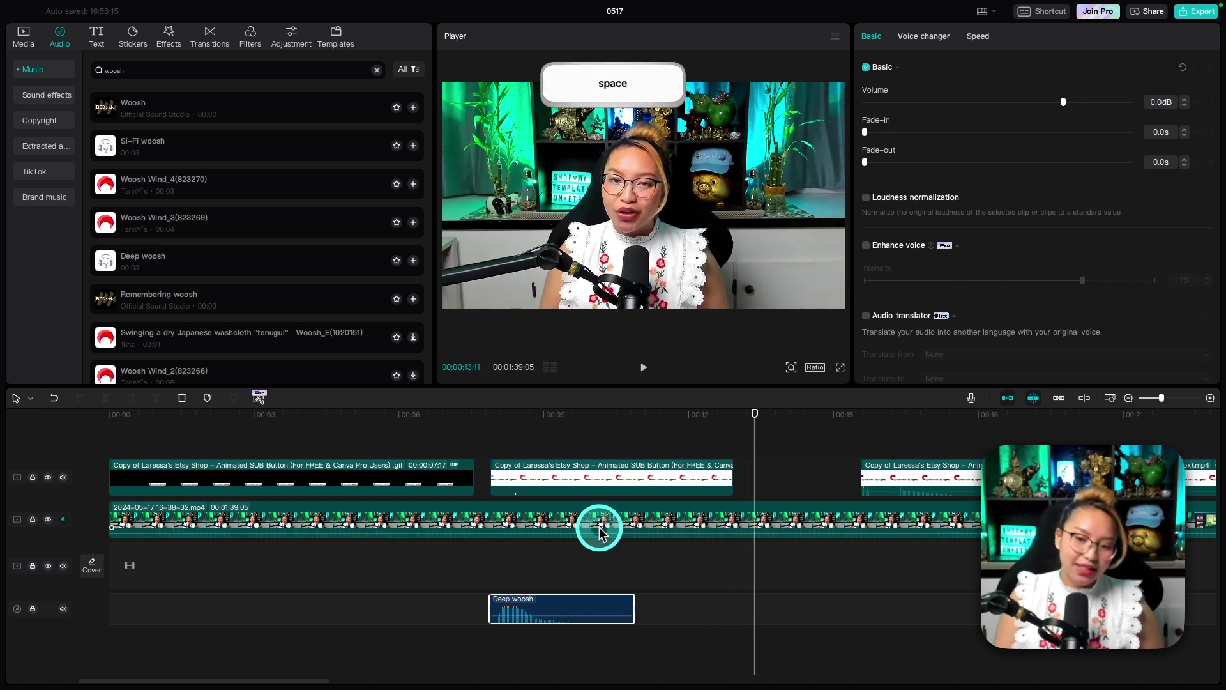
pyautogui.hscroll(5, 599, 527)
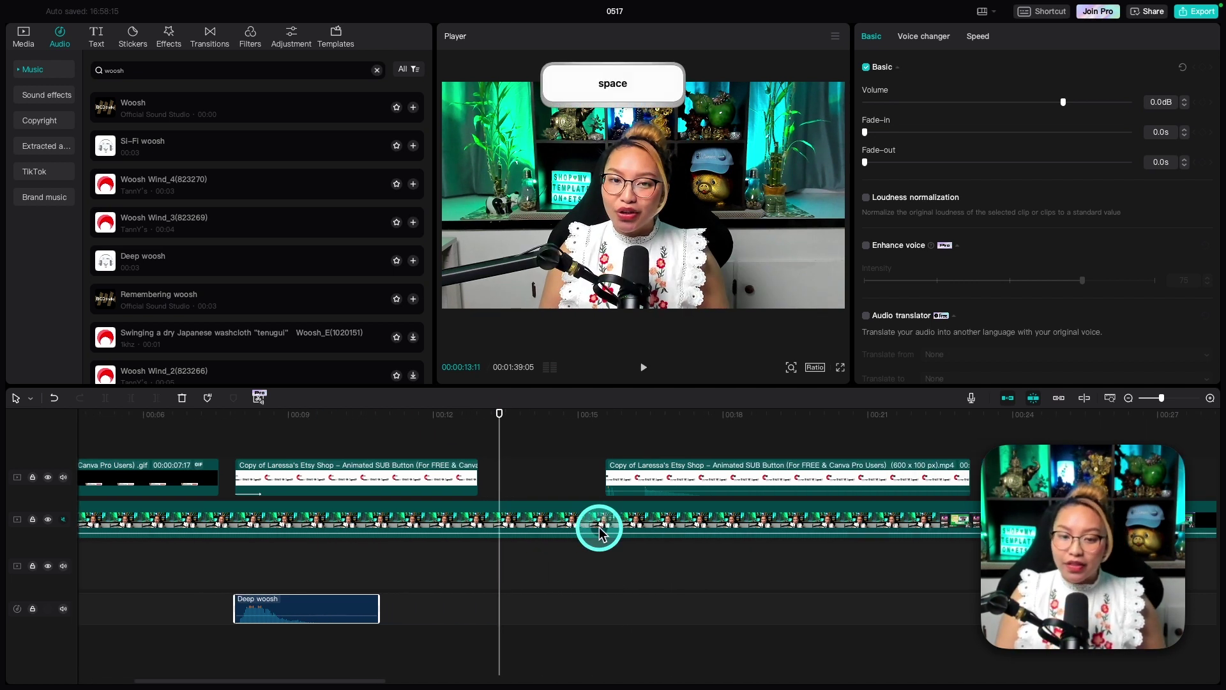
# Play the section near 15 seconds, pause on the oversized third subscribe overlay and select it
pyautogui.click(531, 414)
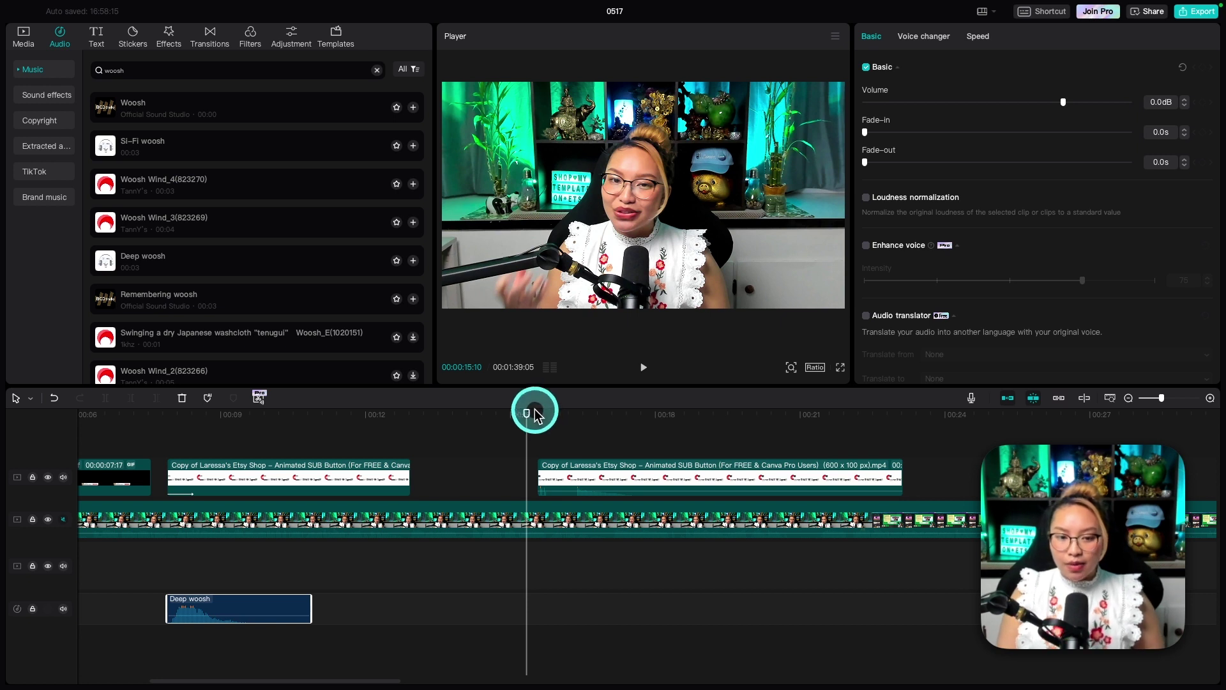
pyautogui.moveTo(533, 413); pyautogui.dragTo(524, 414)
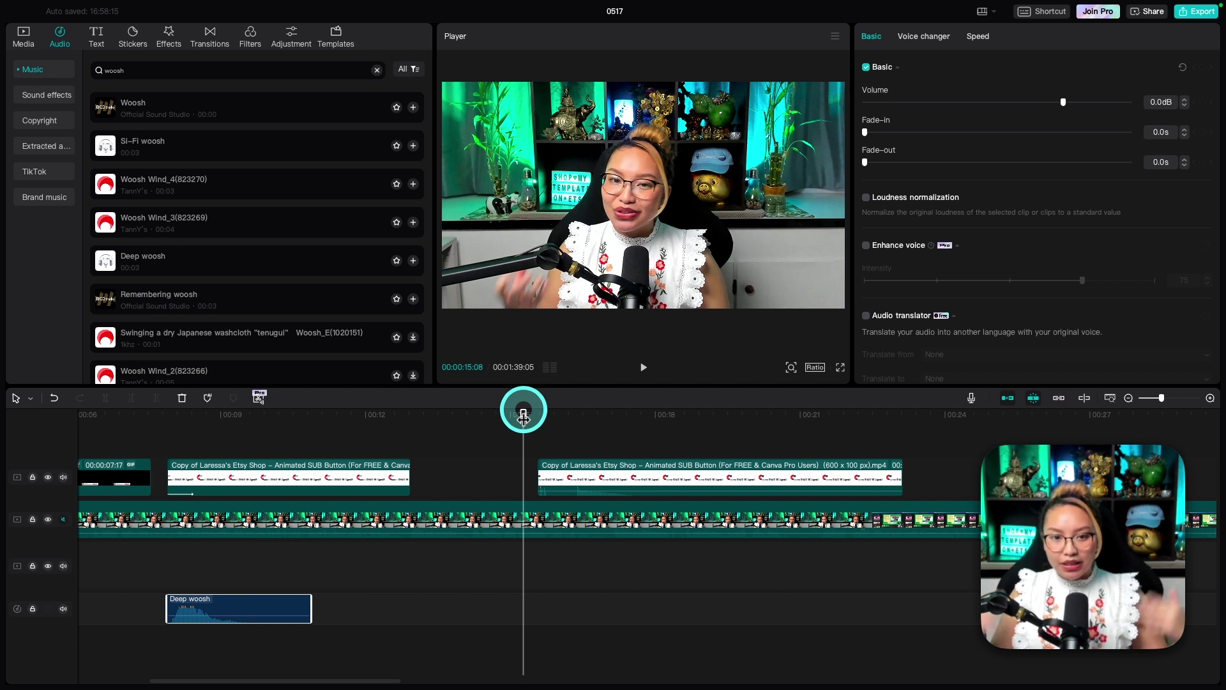
pyautogui.press('space')
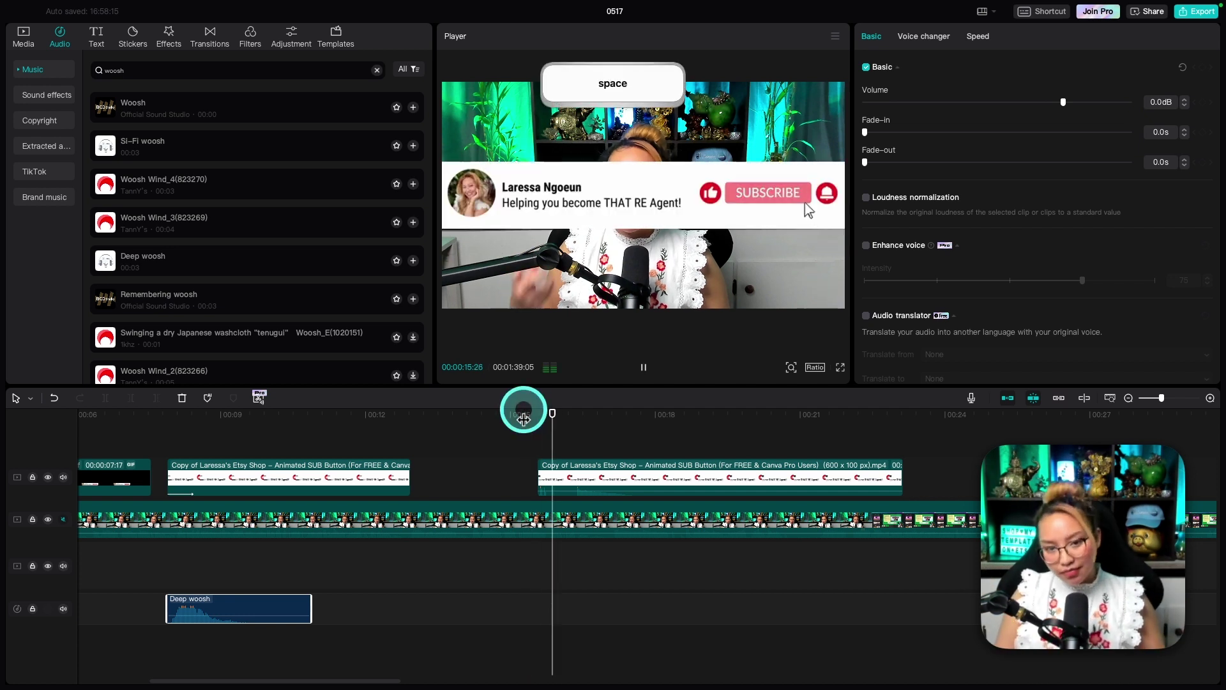
pyautogui.press('space')
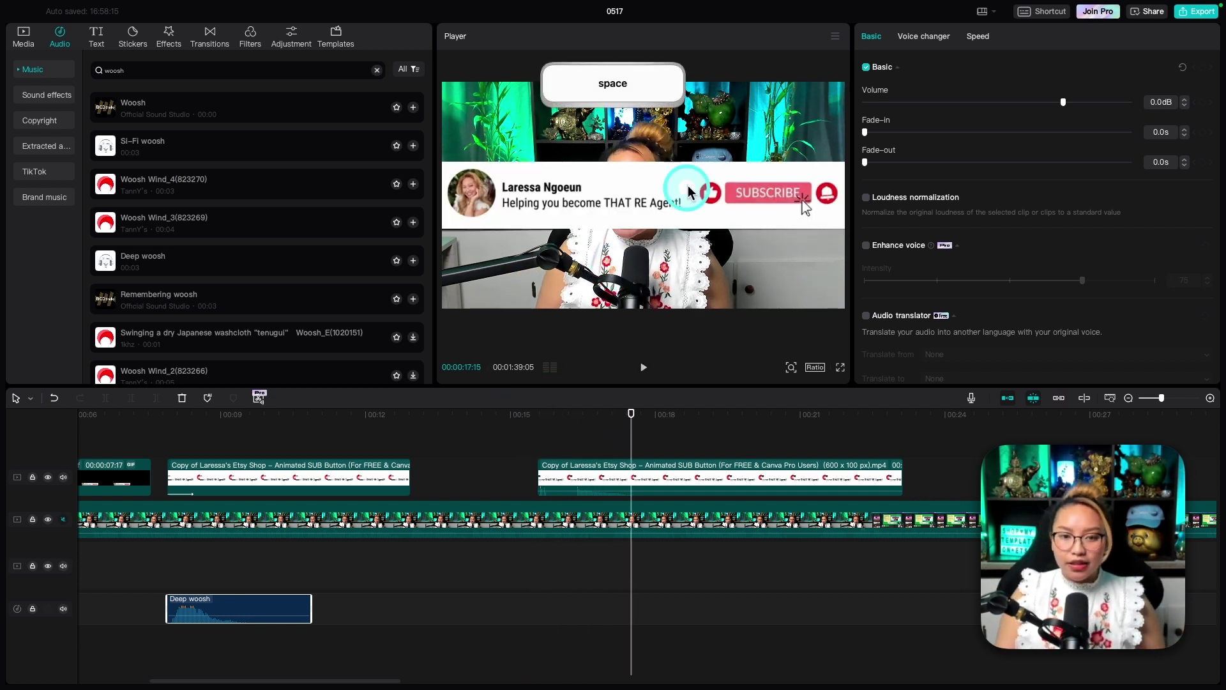
pyautogui.click(802, 200)
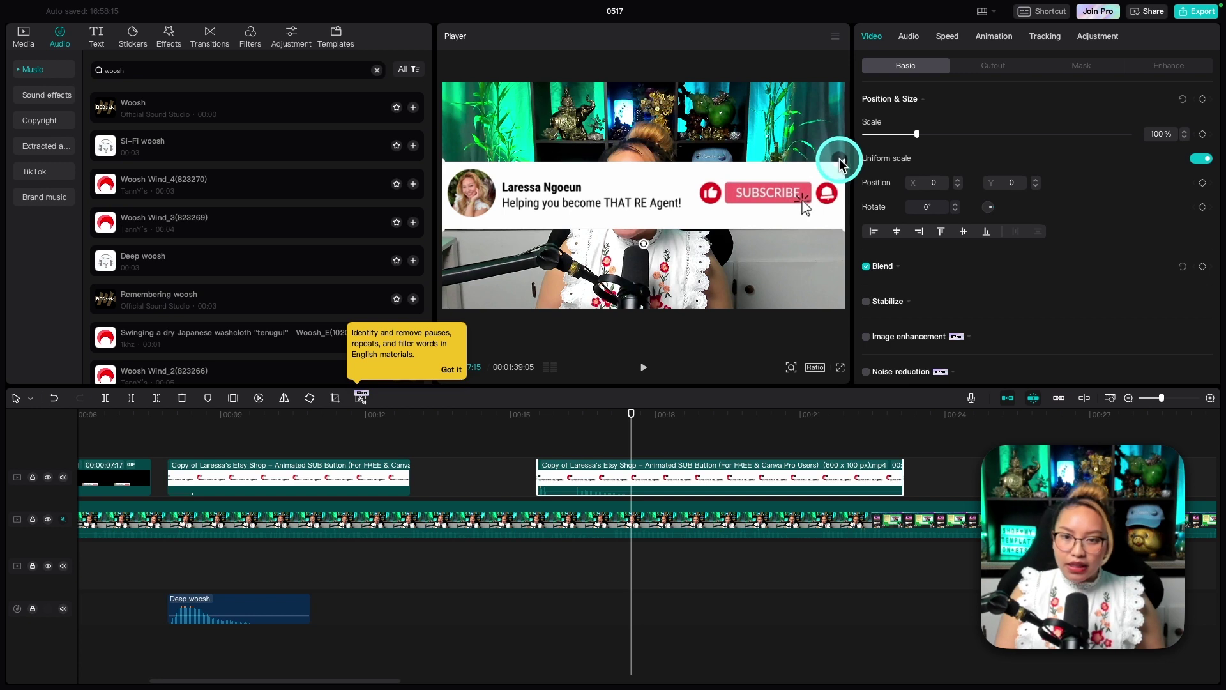
# Scale the third subscribe overlay to 62%, lower it to Y −751, and preview that section
pyautogui.moveTo(844, 163)
pyautogui.mouseDown()
pyautogui.moveTo(826, 195)
pyautogui.moveTo(714, 199)
pyautogui.moveTo(744, 202)
pyautogui.moveTo(690, 274)
pyautogui.mouseUp()
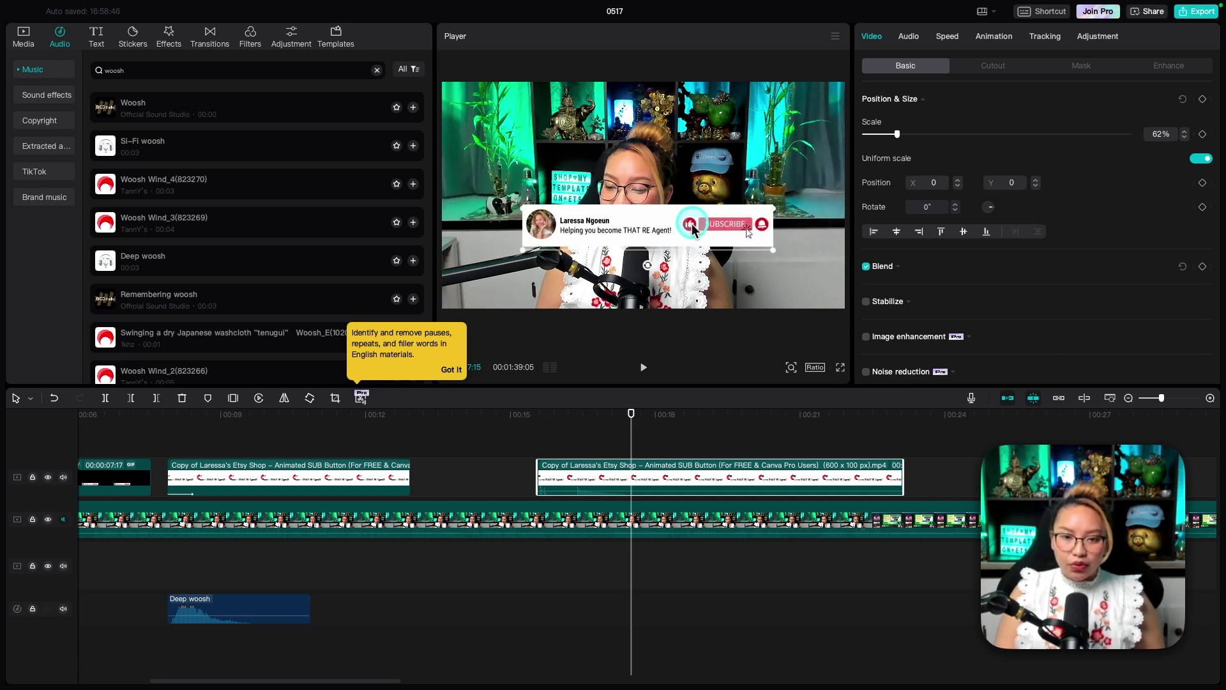
pyautogui.click(529, 416)
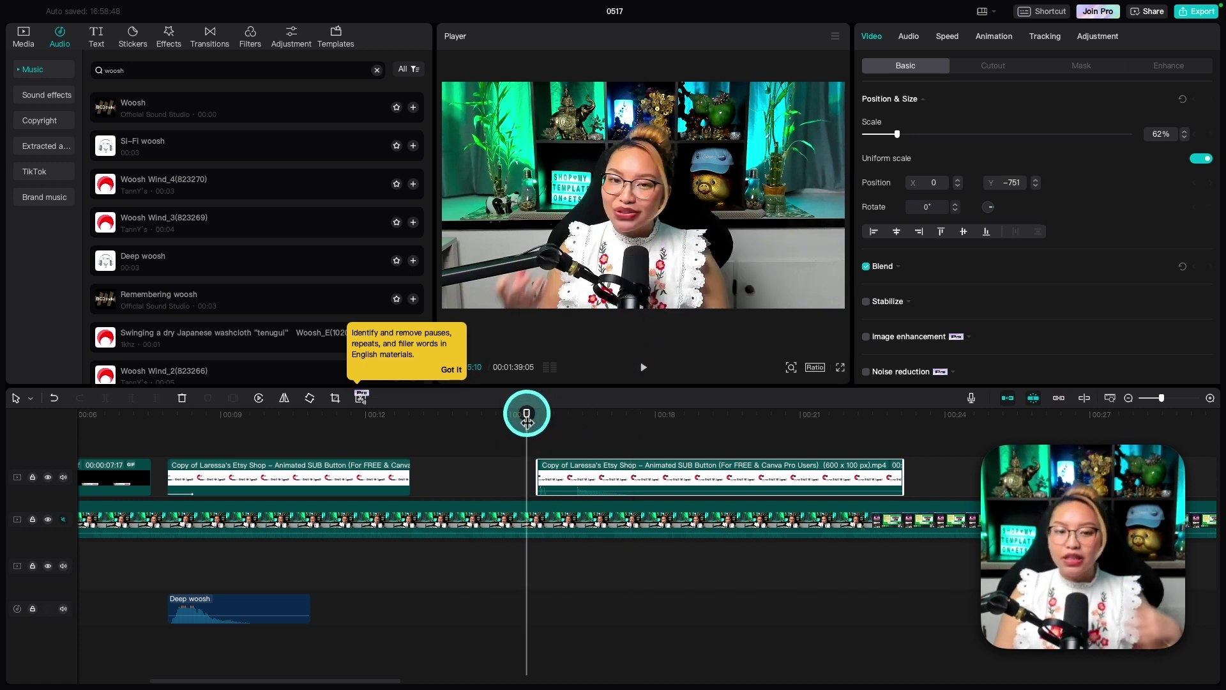
pyautogui.press('space')
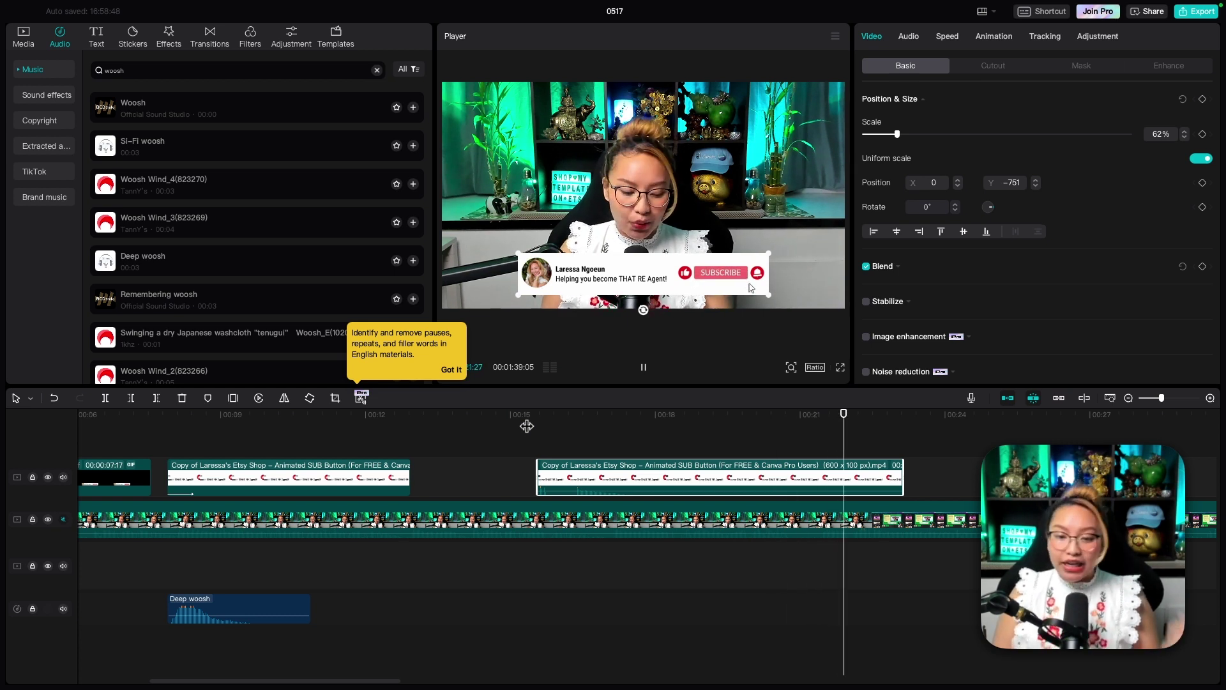
pyautogui.press('space')
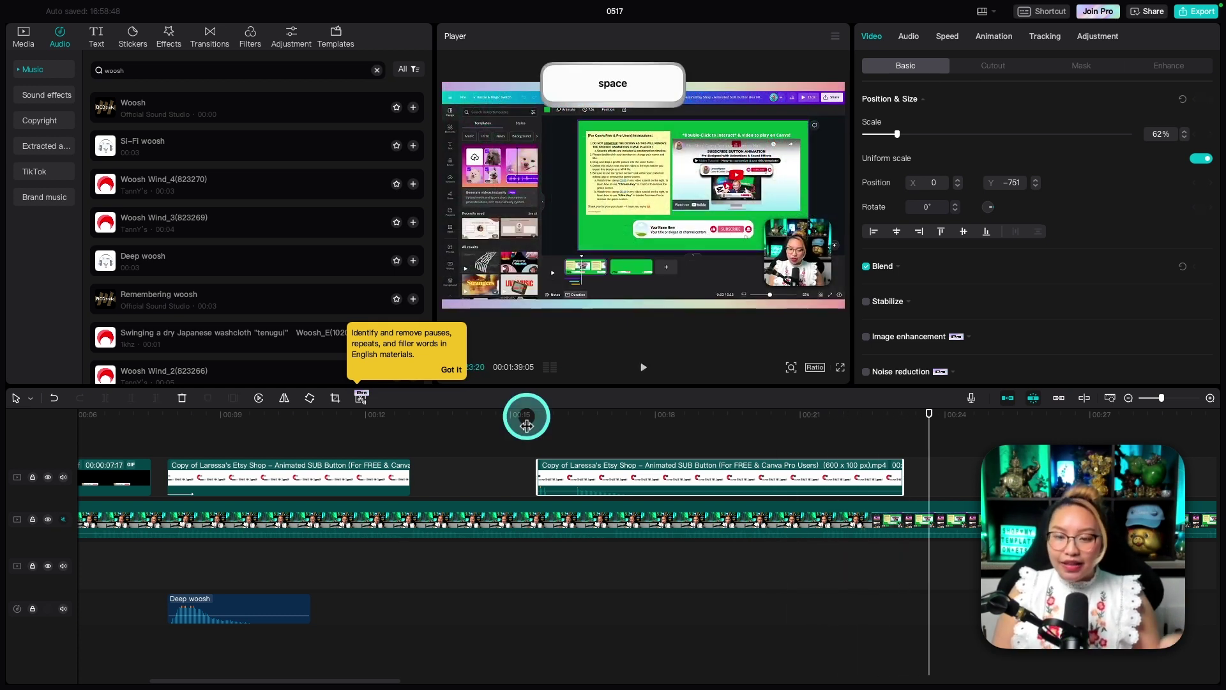